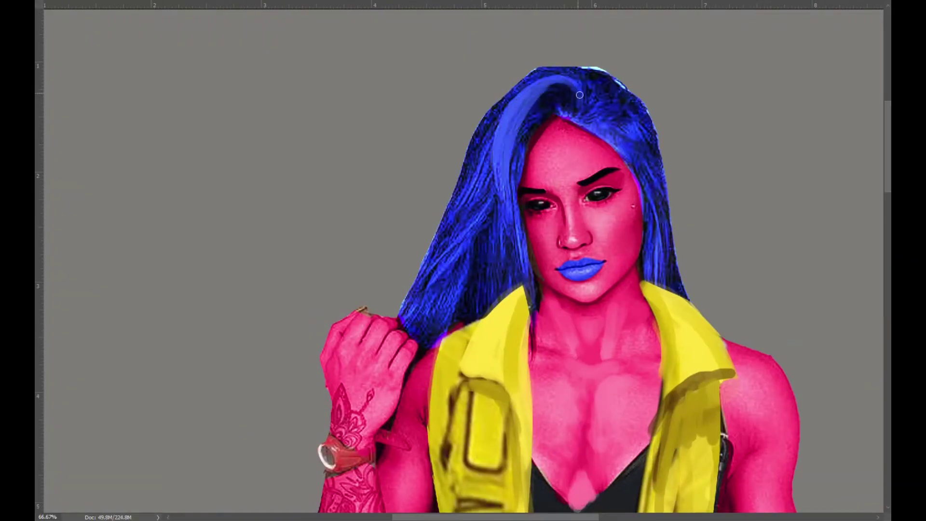
Step: Paint lighter blue strands along the hair and smooth its right side
drag(524, 292, 523, 355)
drag(488, 183, 434, 313)
drag(521, 86, 463, 193)
mouse_move(470, 159)
mouse_down()
mouse_move(539, 89)
mouse_move(435, 251)
mouse_move(527, 107)
mouse_move(579, 67)
mouse_move(616, 114)
mouse_move(658, 208)
mouse_up()
drag(651, 116, 675, 285)
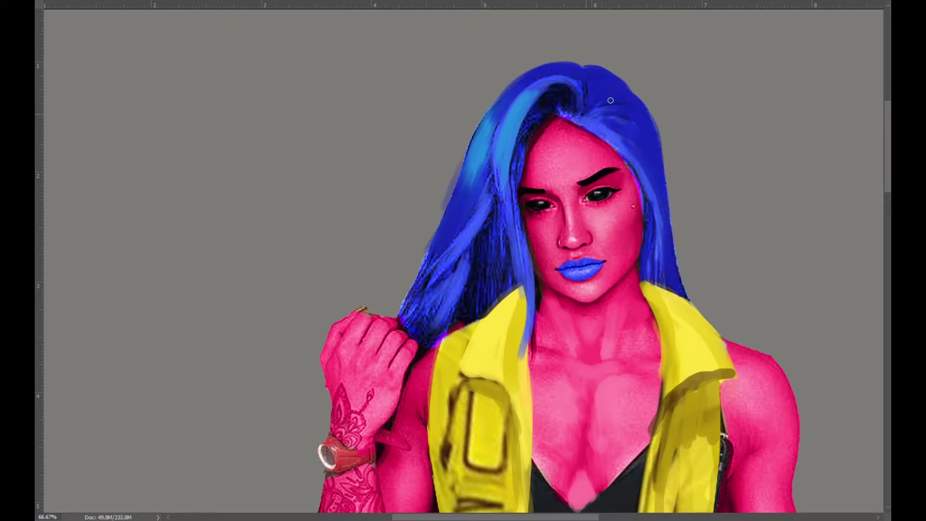
Step: Brush blue strokes down the hair strands to cover the streaky left-side texture
drag(617, 127, 661, 289)
drag(644, 183, 676, 296)
drag(499, 213, 459, 304)
drag(506, 109, 410, 309)
drag(481, 220, 482, 126)
drag(497, 92, 400, 328)
drag(459, 275, 420, 347)
Step: Smooth the left hair strands and the hairline beside the face
drag(453, 230, 420, 318)
drag(463, 256, 424, 343)
drag(497, 149, 521, 289)
mouse_move(502, 184)
mouse_down()
mouse_move(537, 93)
mouse_move(506, 145)
mouse_up()
Step: Add light-blue highlights along the crown and strands, blending them into the blue
drag(530, 86, 463, 241)
drag(487, 193, 458, 246)
mouse_move(584, 113)
mouse_down()
mouse_move(632, 140)
mouse_move(655, 215)
mouse_up()
drag(449, 235, 475, 147)
drag(526, 87, 559, 66)
drag(652, 166, 578, 95)
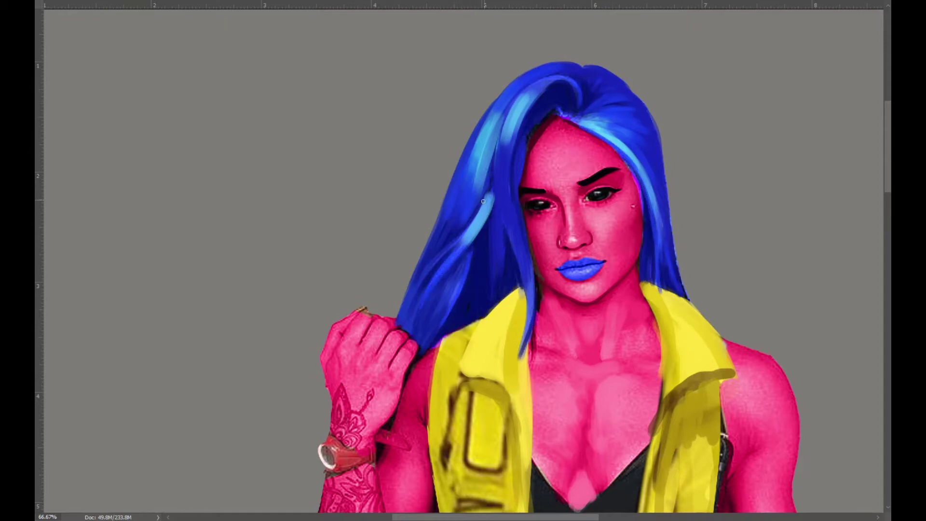
Step: Zoom in, add light-blue strokes to the right hair and darken the strand near the part
scroll(571, 109, up, 1)
scroll(571, 110, up, 1)
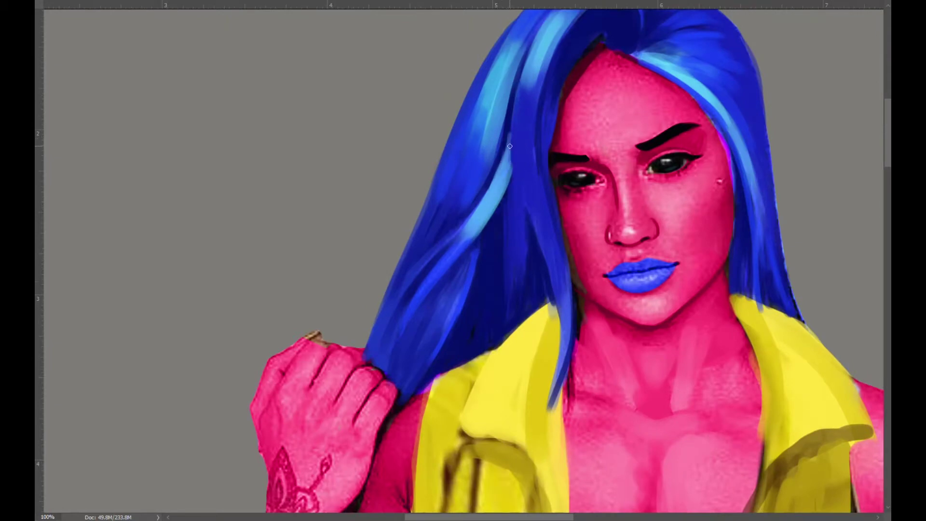
scroll(571, 110, up, 1)
mouse_move(622, 121)
mouse_down()
mouse_move(674, 101)
mouse_move(651, 92)
mouse_move(617, 142)
mouse_move(724, 154)
mouse_move(738, 241)
mouse_up()
mouse_move(651, 136)
mouse_down()
mouse_move(647, 93)
mouse_move(540, 164)
mouse_up()
Step: Repaint the hair at the part, smooth left highlights, and darken right-side light streaks
scroll(308, 405, up, 2)
scroll(675, 236, down, 2)
mouse_move(466, 145)
mouse_down()
mouse_move(434, 222)
mouse_move(555, 58)
mouse_up()
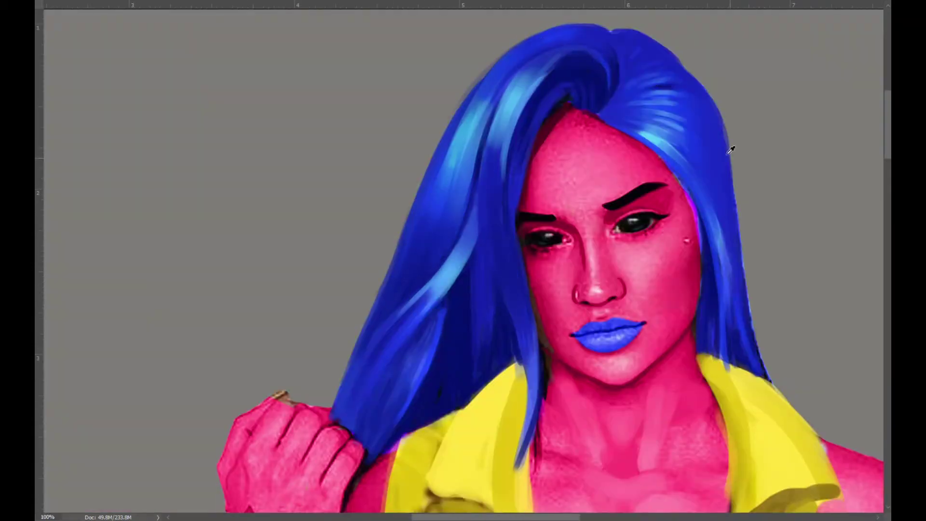
drag(502, 160, 528, 280)
mouse_move(697, 142)
mouse_down()
mouse_move(642, 96)
mouse_move(647, 130)
mouse_move(656, 68)
mouse_up()
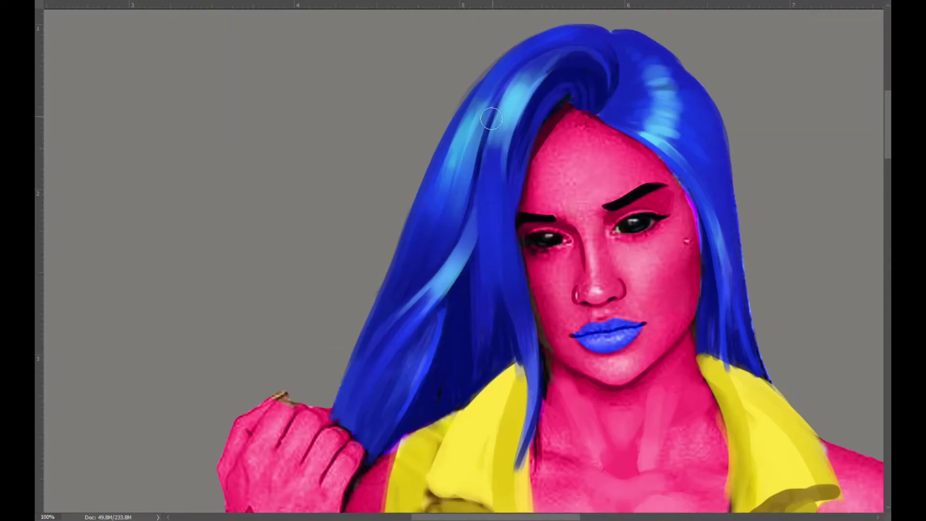
Step: Paint light-cyan highlights and dark streaks into the left hair strands
drag(526, 82, 473, 125)
mouse_move(468, 265)
mouse_down()
mouse_move(415, 328)
mouse_move(406, 386)
mouse_up()
mouse_move(433, 341)
mouse_down()
mouse_move(374, 428)
mouse_move(557, 198)
mouse_move(438, 345)
mouse_up()
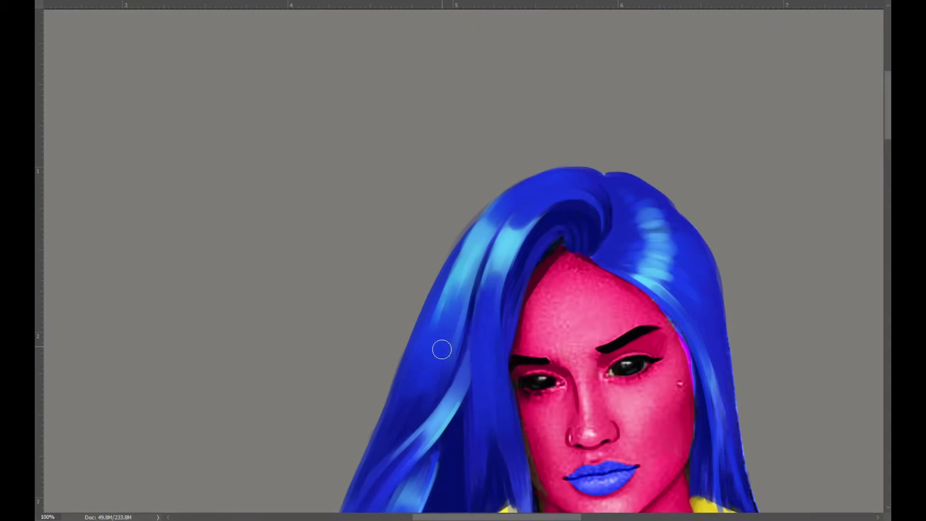
mouse_move(544, 207)
mouse_down()
mouse_move(502, 240)
mouse_move(416, 183)
mouse_up()
Step: Brighten the forehead with lighter pink strokes
mouse_move(482, 207)
mouse_down()
mouse_move(517, 240)
mouse_move(511, 203)
mouse_up()
mouse_move(478, 232)
mouse_down()
mouse_move(458, 219)
mouse_move(521, 242)
mouse_move(501, 207)
mouse_up()
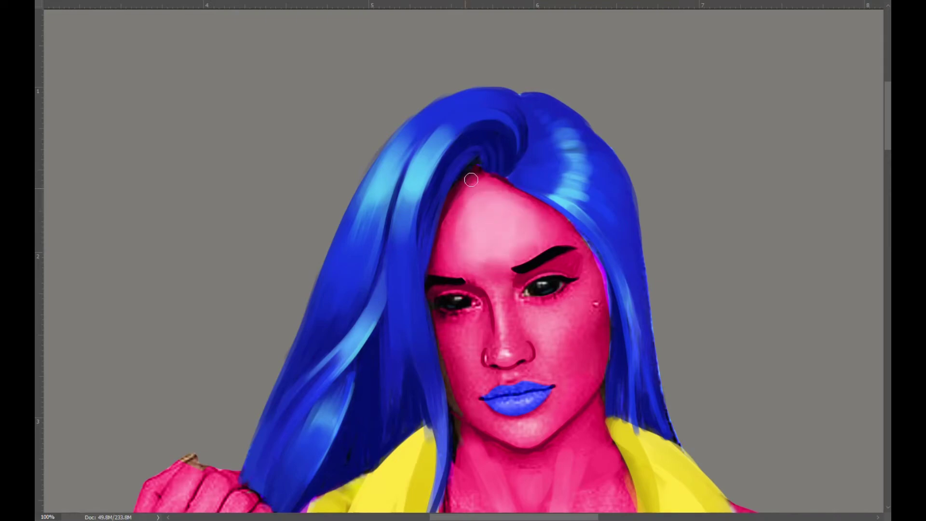
scroll(513, 260, up, 5)
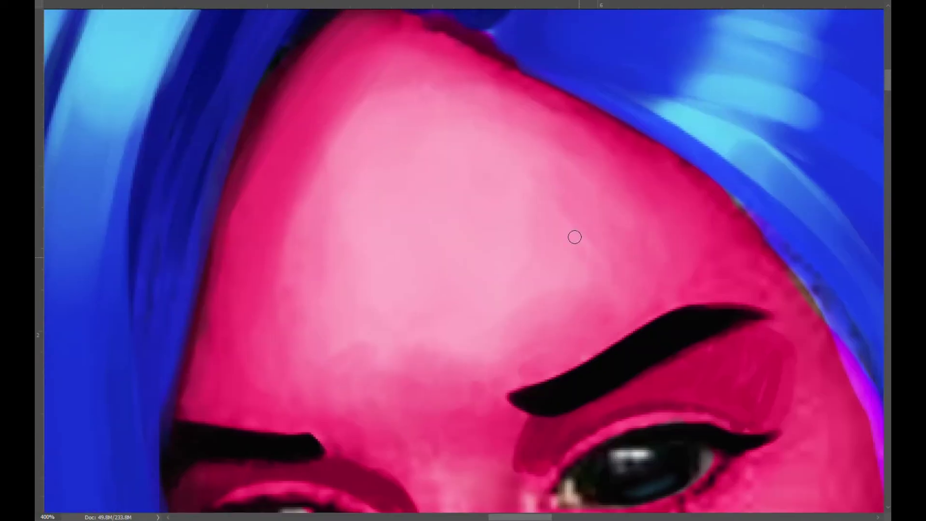
Step: Zoom onto the eyes and darken the crease above the right-hand eye
mouse_move(403, 29)
mouse_down()
mouse_move(500, 134)
mouse_move(383, 202)
mouse_move(426, 180)
mouse_up()
scroll(595, 204, right, 3)
scroll(619, 214, down, 3)
scroll(620, 214, down, 2)
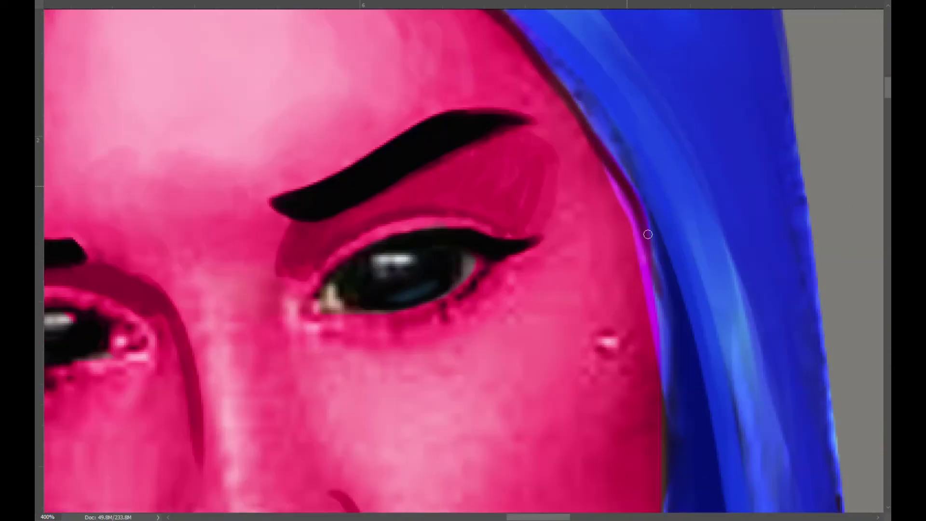
scroll(648, 234, down, 1)
scroll(646, 207, up, 2)
mouse_move(418, 271)
mouse_down()
mouse_move(342, 337)
mouse_move(429, 262)
mouse_up()
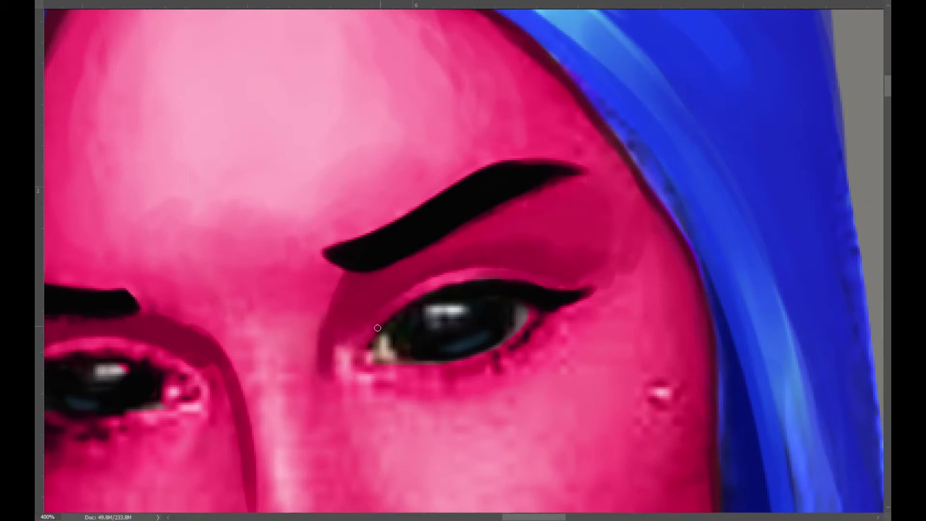
Step: Check the brush options, then shade along the bridge of the nose
scroll(569, 262, down, 3)
right_click(570, 262)
key(Escape)
scroll(459, 186, up, 2)
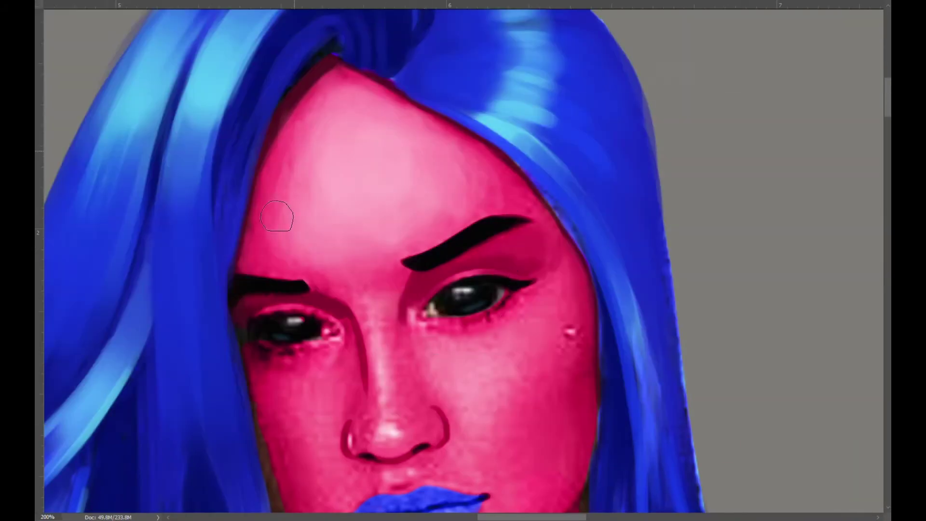
scroll(287, 255, up, 1)
scroll(457, 199, down, 3)
scroll(408, 337, up, 3)
mouse_move(496, 301)
mouse_down()
mouse_move(488, 234)
mouse_move(513, 321)
mouse_move(534, 339)
mouse_up()
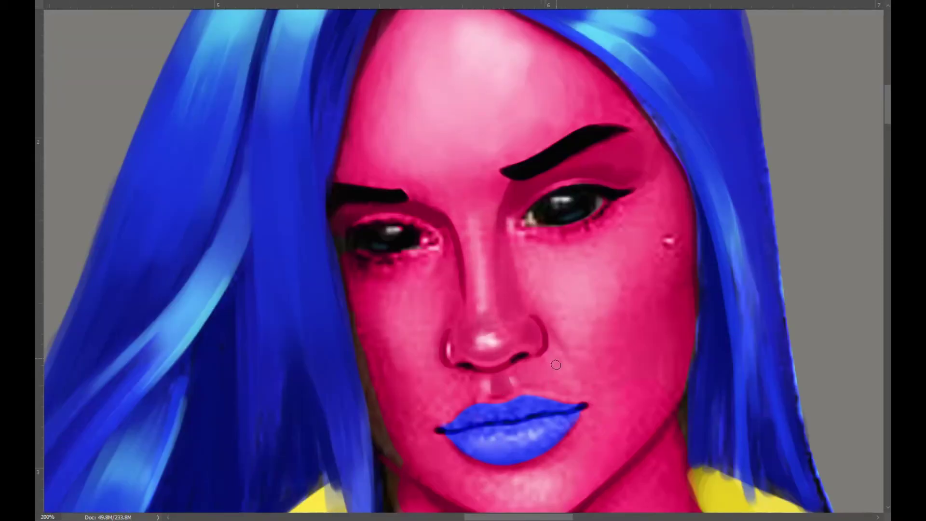
Step: Darken the right cheek below the mole, highlight the chin, and lighten the left cheek and jaw
drag(661, 256, 646, 332)
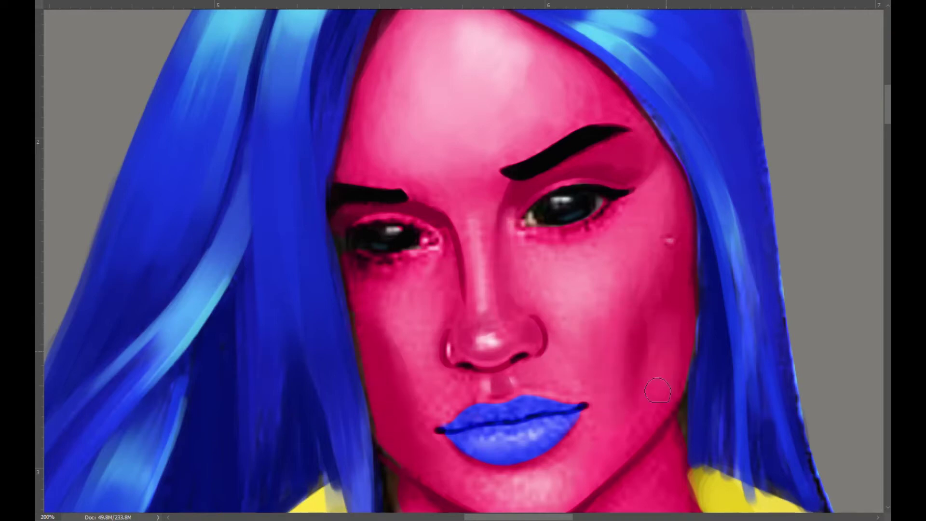
scroll(581, 368, down, 3)
mouse_move(581, 368)
mouse_down()
mouse_move(585, 337)
mouse_move(618, 338)
mouse_move(581, 356)
mouse_up()
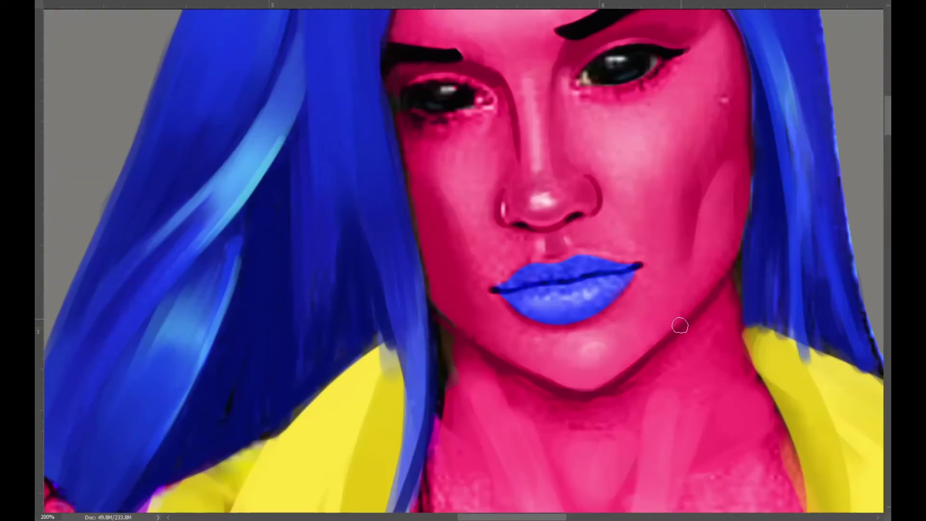
mouse_move(424, 183)
mouse_down()
mouse_move(463, 283)
mouse_move(502, 270)
mouse_up()
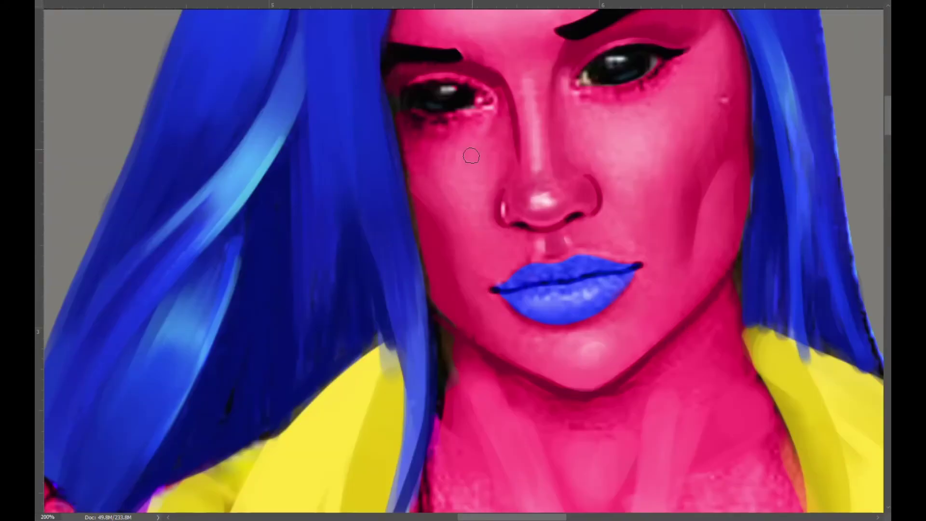
drag(425, 154, 452, 311)
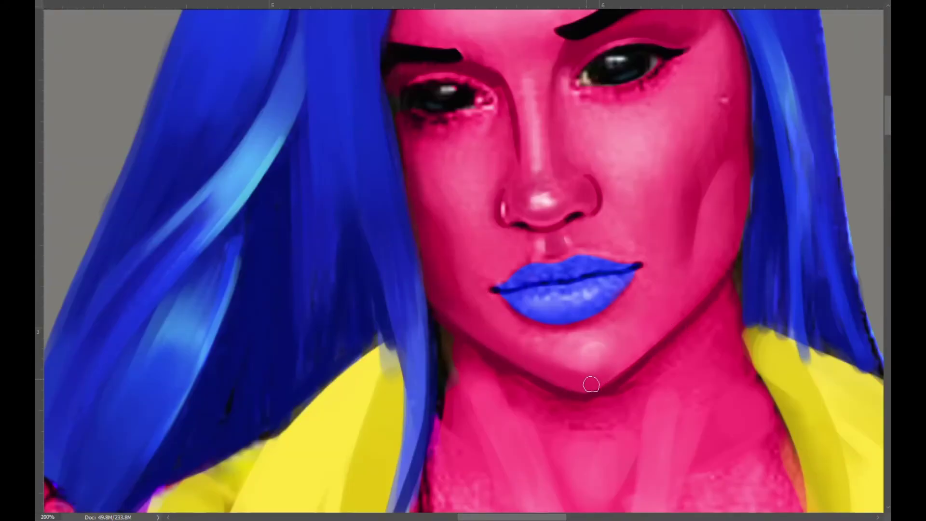
Step: Zoom out to view the whole painting, then return to the face
scroll(468, 281, up, 2)
scroll(483, 289, up, 2)
scroll(502, 299, up, 2)
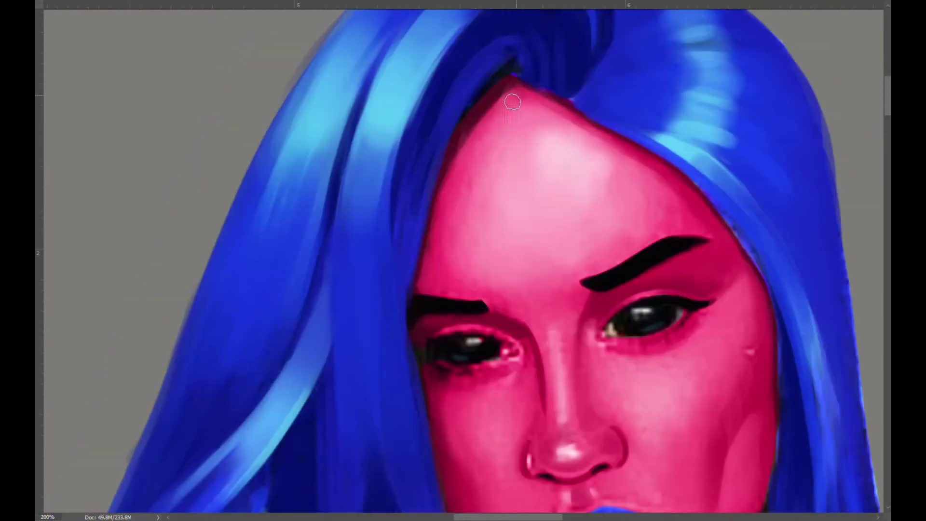
scroll(527, 247, down, 2)
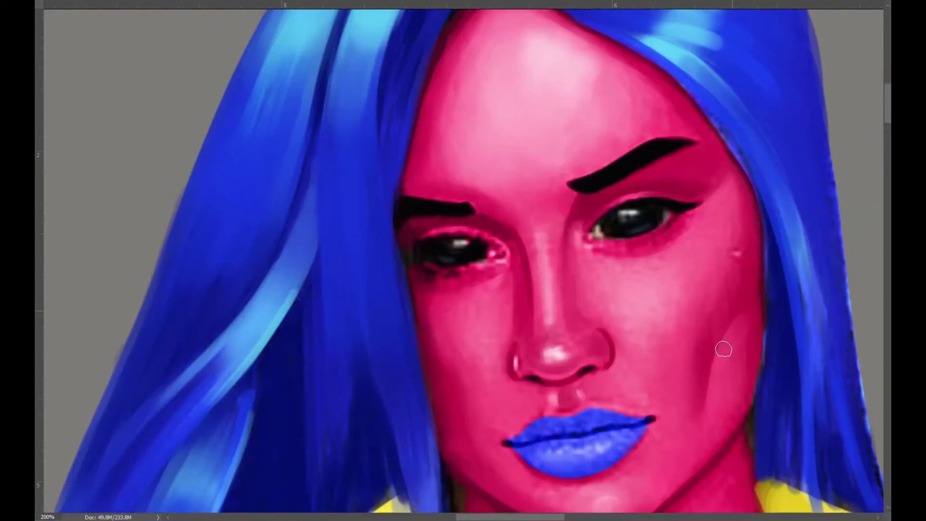
scroll(724, 349, down, 2)
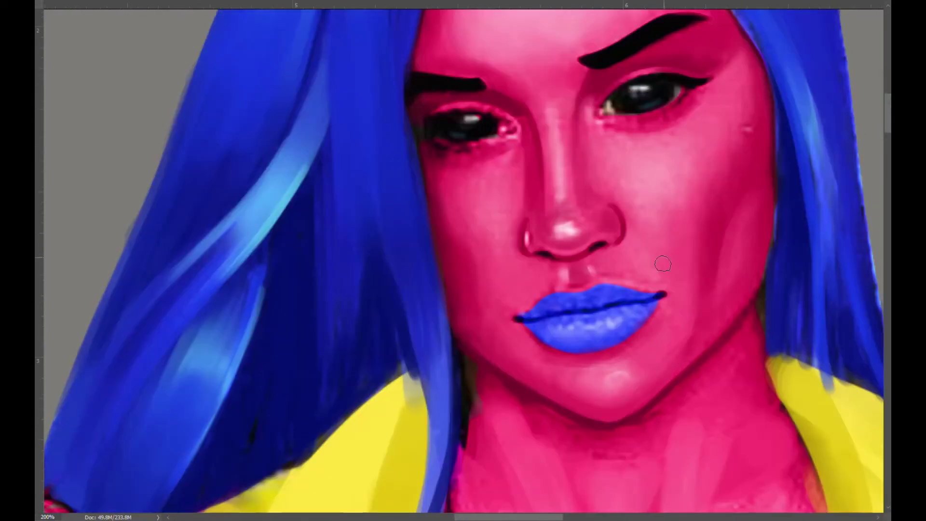
scroll(493, 239, up, 1)
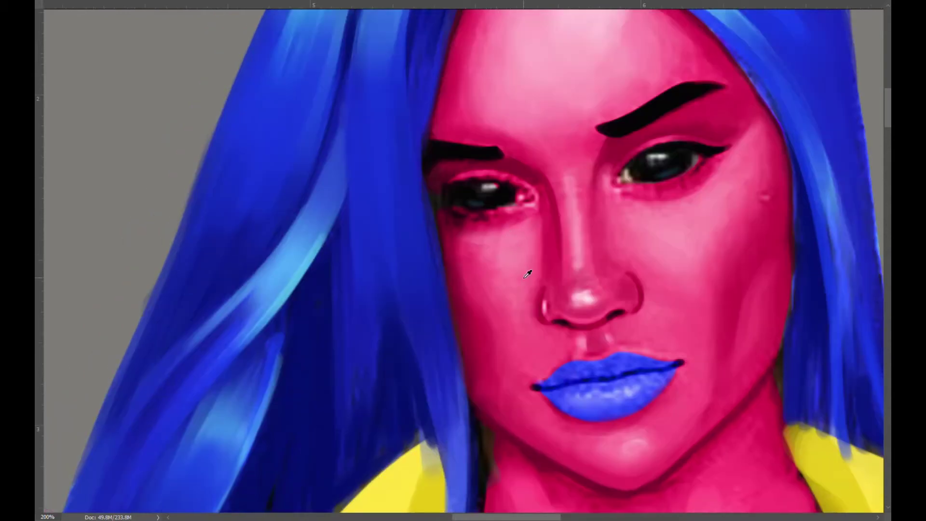
scroll(493, 240, up, 2)
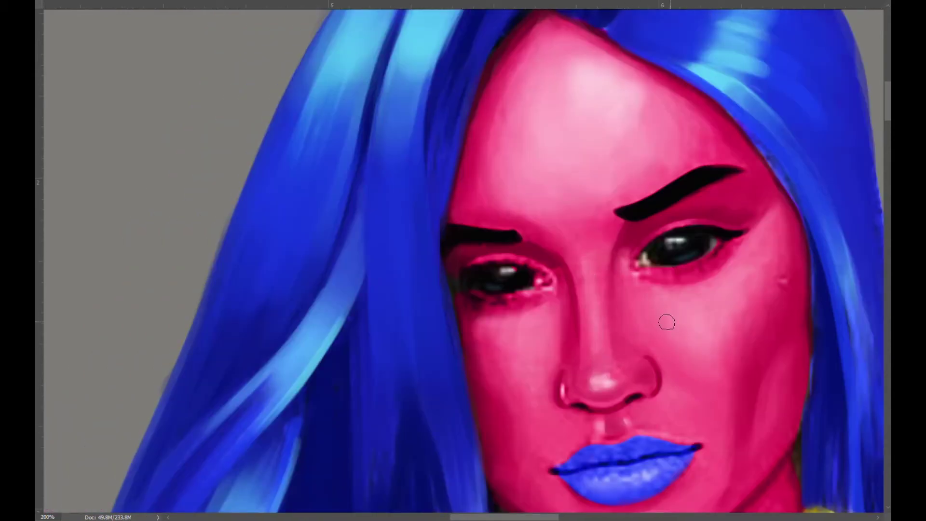
scroll(750, 372, down, 2)
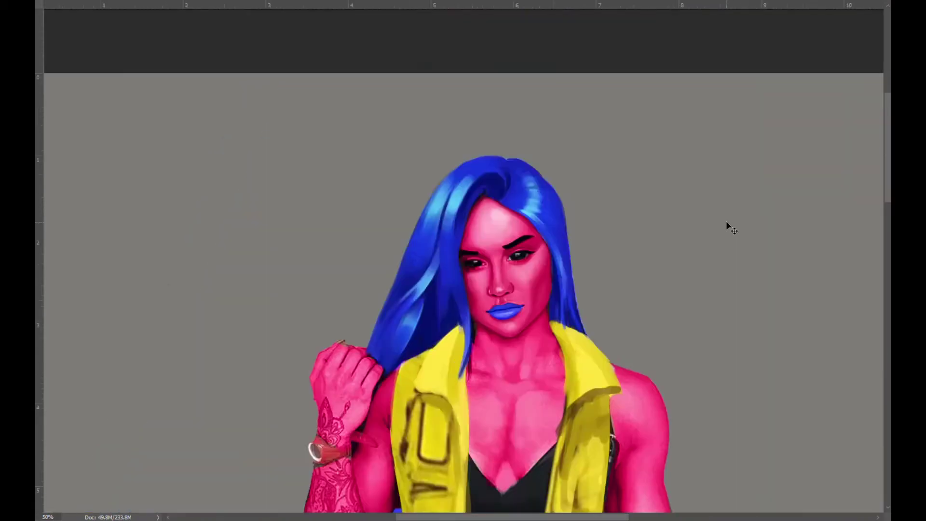
drag(630, 375, 716, 260)
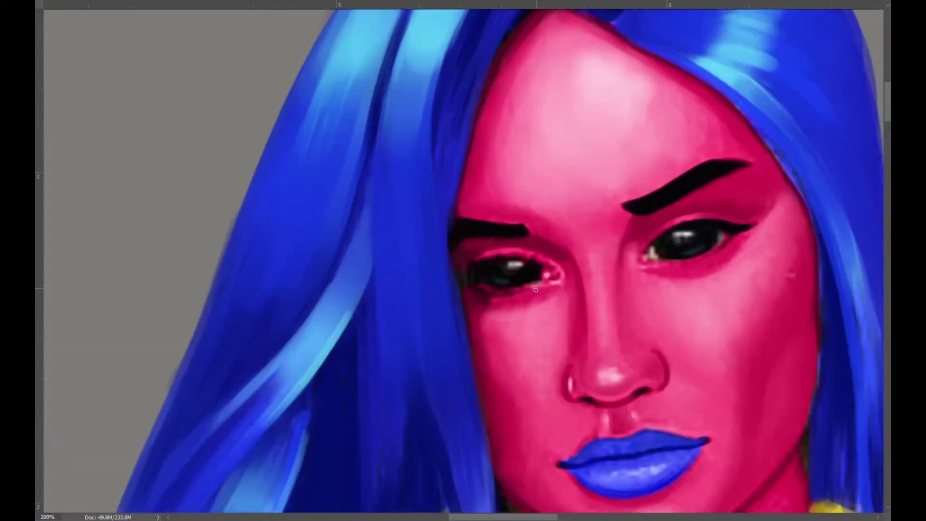
Step: Enlarge the brush, zoom in on the eyes, and highlight both lower eyelids
key(bracketright)
key(bracketright)
key(bracketright)
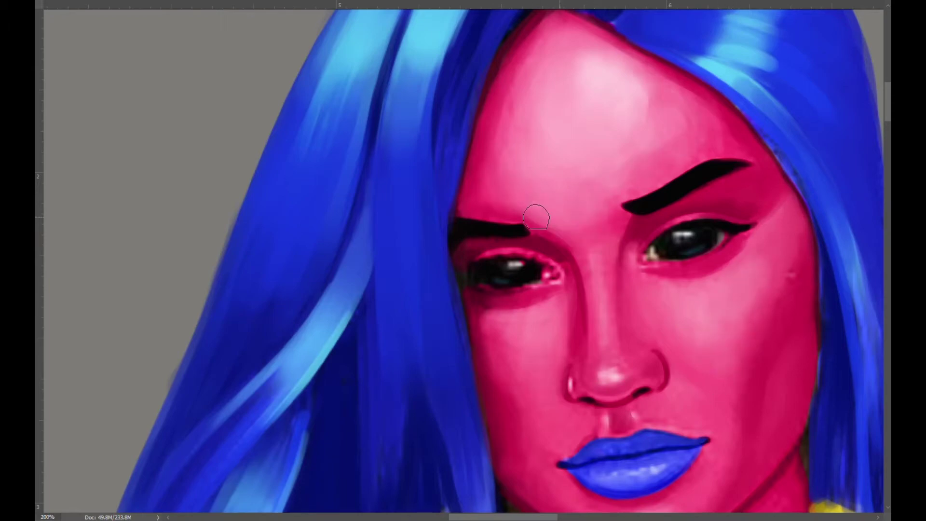
key(ctrl+minus)
key(ctrl+minus)
key(ctrl+plus)
key(ctrl+plus)
key(ctrl+plus)
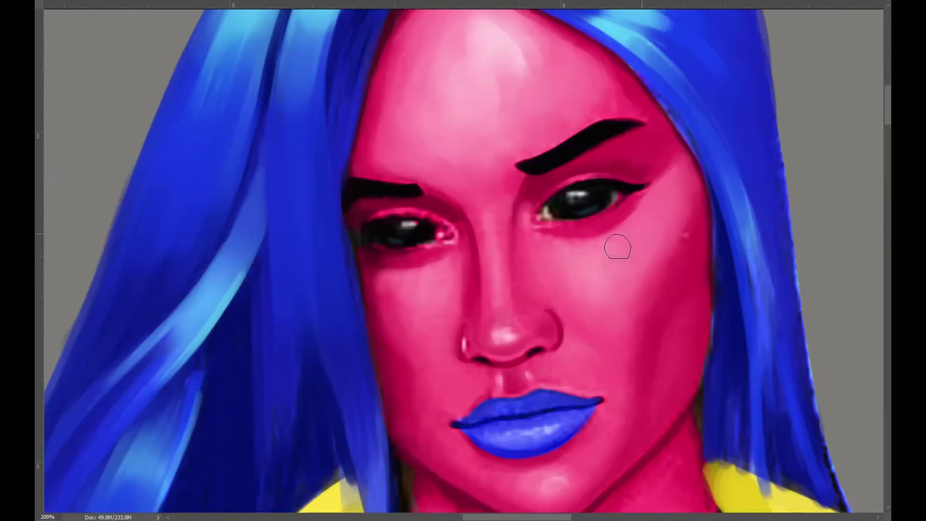
scroll(512, 218, up, 3)
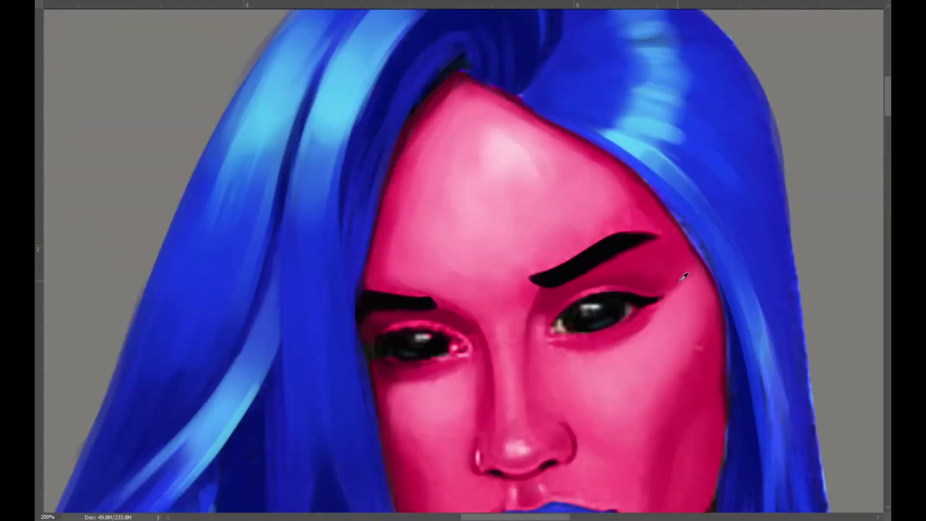
key(ctrl+minus)
key(ctrl+minus)
key(ctrl+plus)
key(ctrl+plus)
key(ctrl+plus)
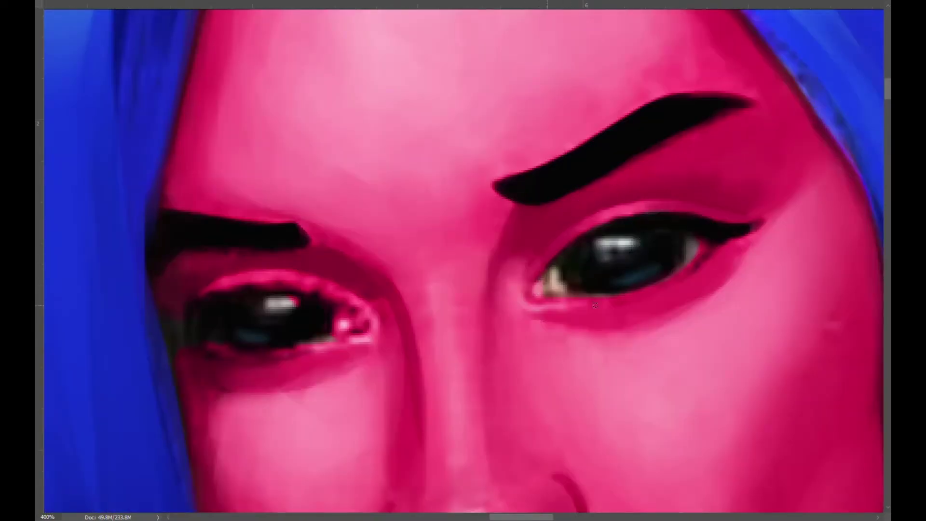
drag(539, 308, 709, 244)
drag(208, 348, 374, 314)
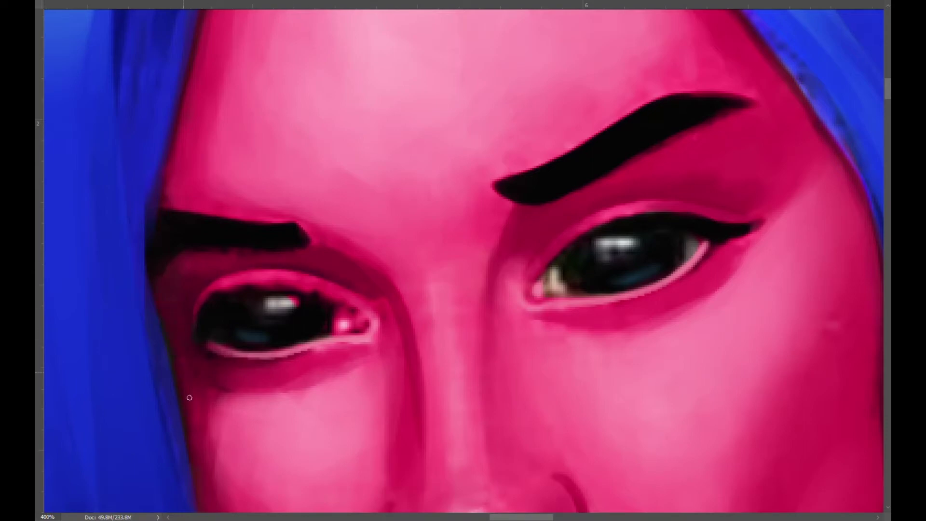
Step: Pan to the nose and paint dark strokes into the nostrils
scroll(203, 298, down, 3)
scroll(275, 310, left, 3)
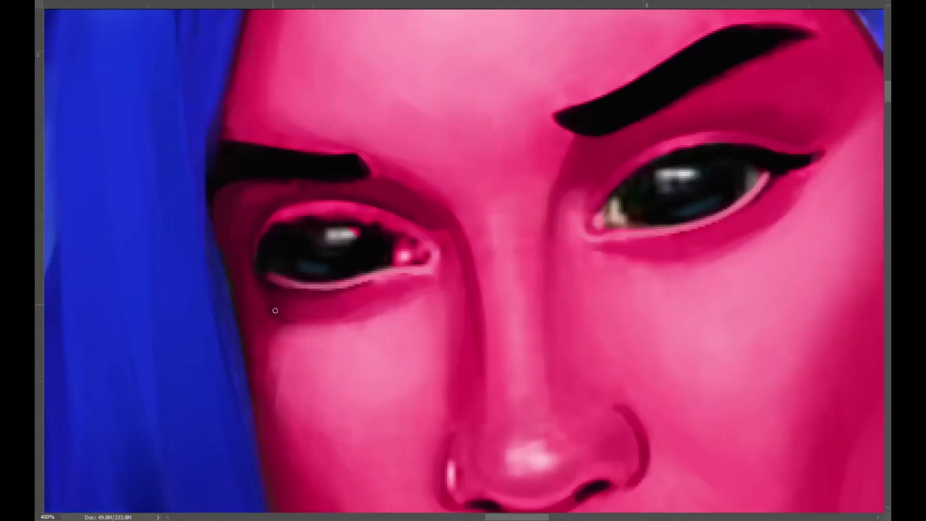
scroll(700, 164, up, 4)
scroll(627, 203, right, 4)
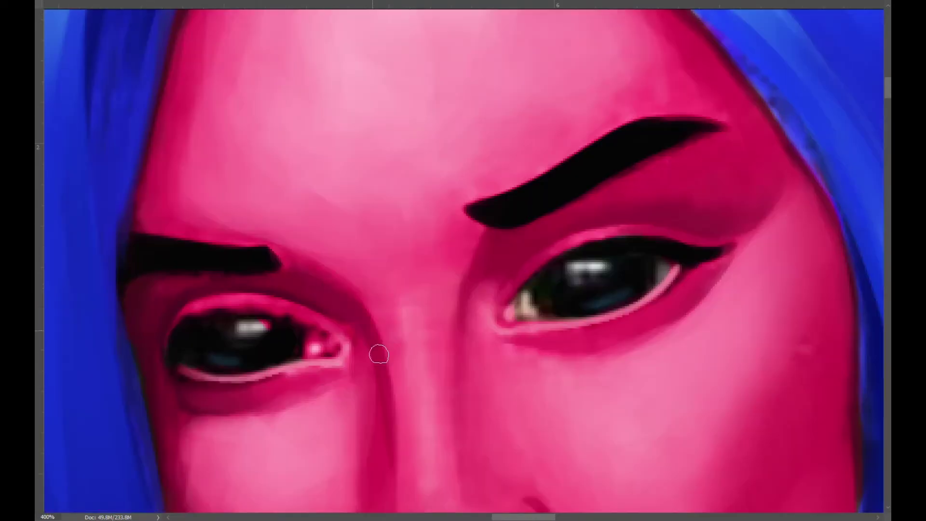
scroll(495, 258, down, 5)
drag(425, 301, 434, 362)
drag(511, 348, 408, 379)
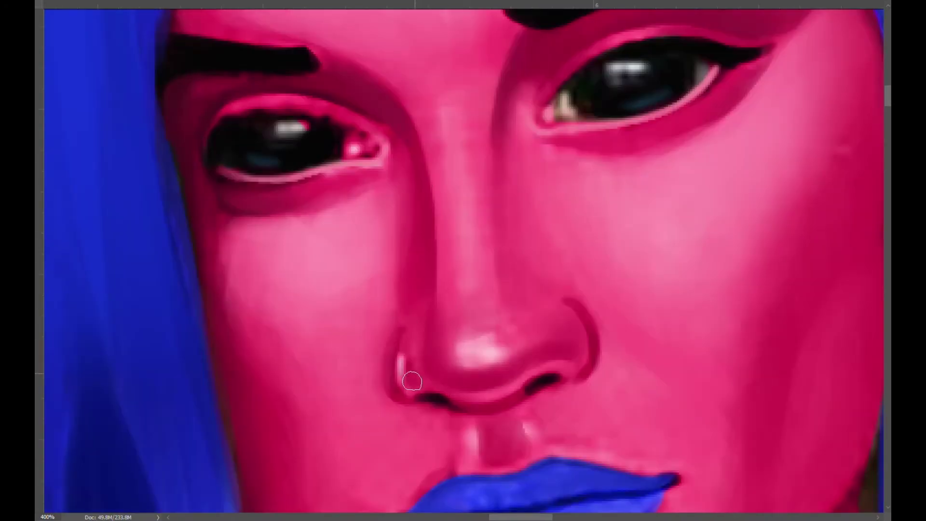
Step: Smooth and blend the shading under the right eyebrow
drag(528, 392, 548, 280)
scroll(627, 251, up, 5)
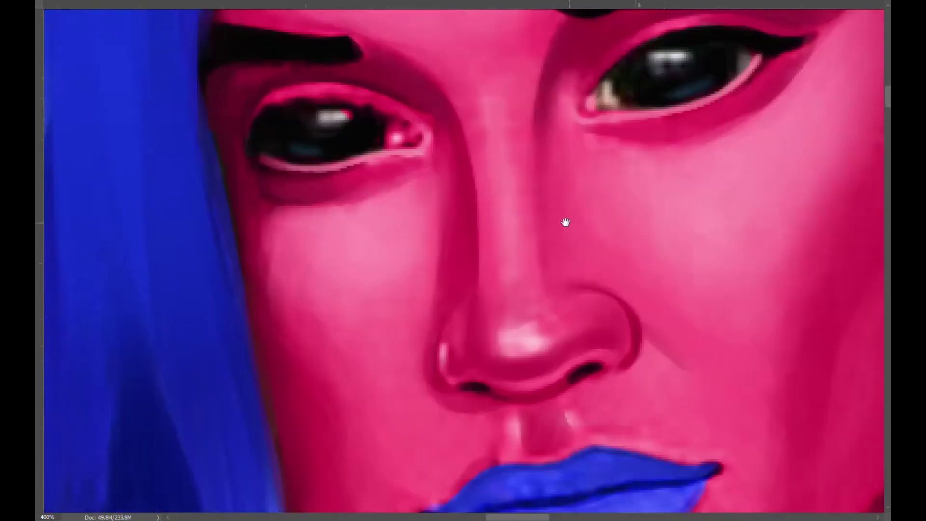
scroll(565, 221, up, 10)
scroll(627, 198, right, 4)
drag(676, 178, 569, 217)
drag(628, 193, 733, 173)
drag(579, 222, 723, 212)
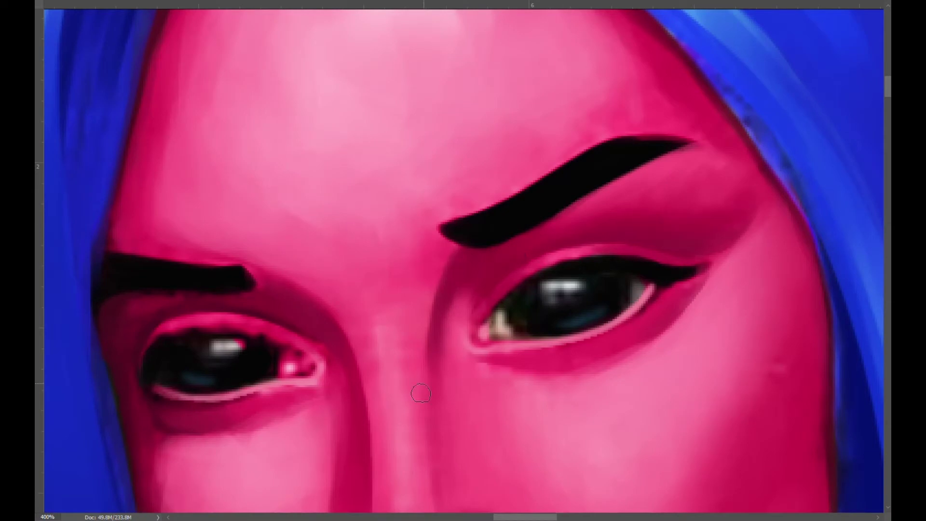
Step: Zoom out slightly and lighten the skin under the eye
key(ctrl+minus)
drag(467, 296, 492, 302)
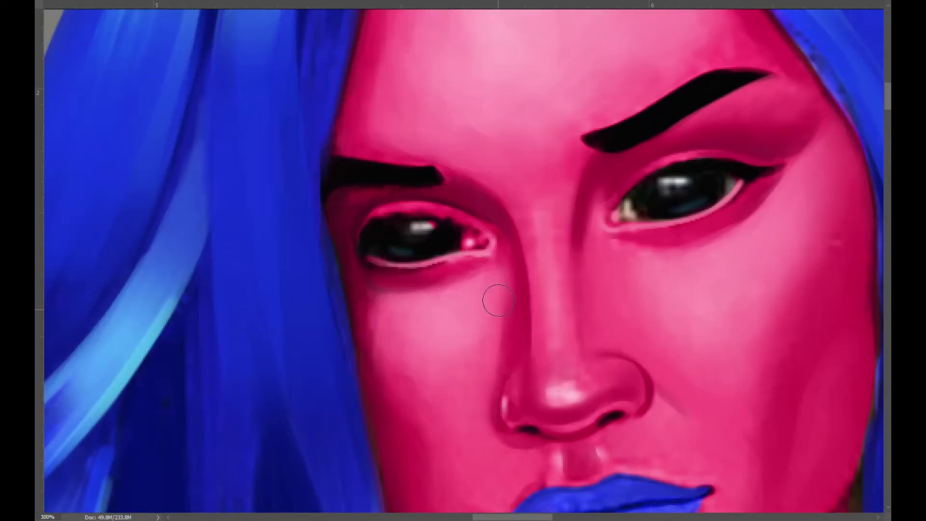
scroll(434, 318, down, 3)
scroll(579, 324, down, 2)
scroll(724, 327, up, 3)
scroll(724, 327, right, 3)
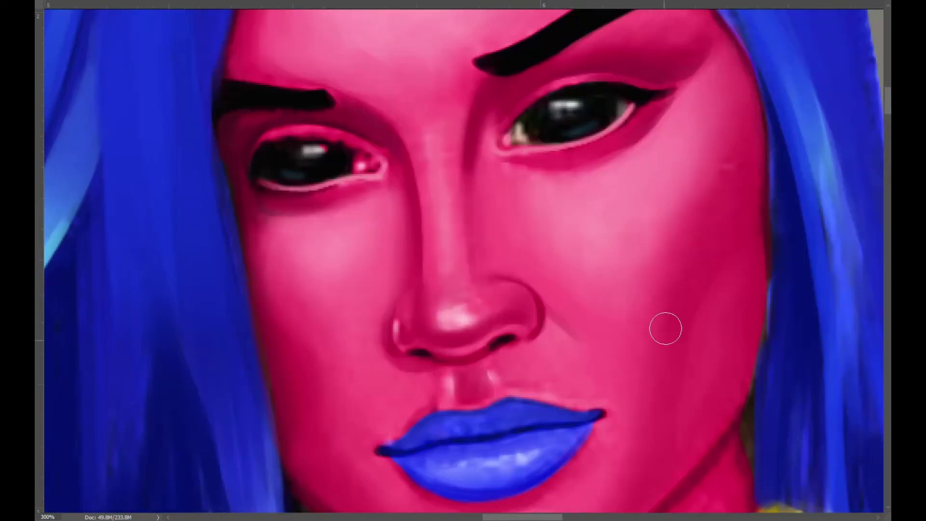
Step: Enlarge the brush and pan around the lower face
key(bracketright)
key(bracketright)
key(bracketright)
drag(467, 360, 525, 310)
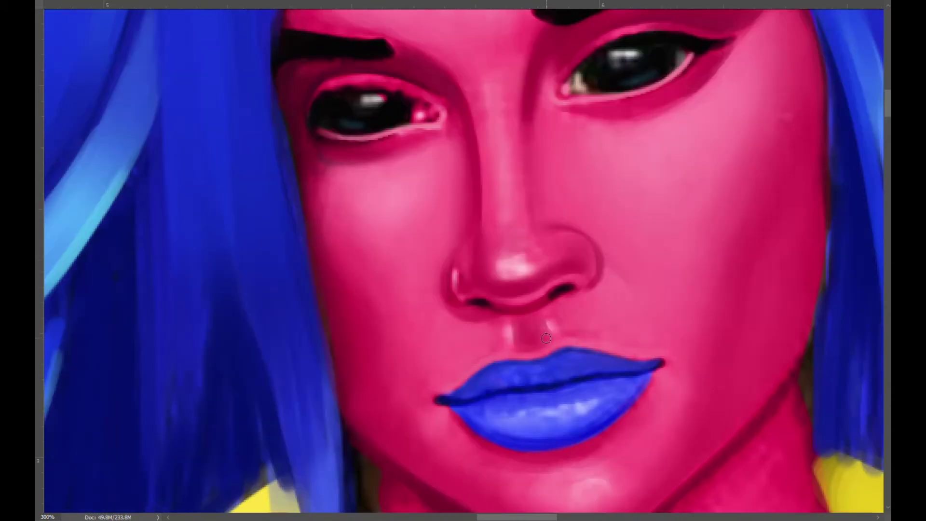
scroll(532, 319, up, 2)
scroll(548, 335, left, 2)
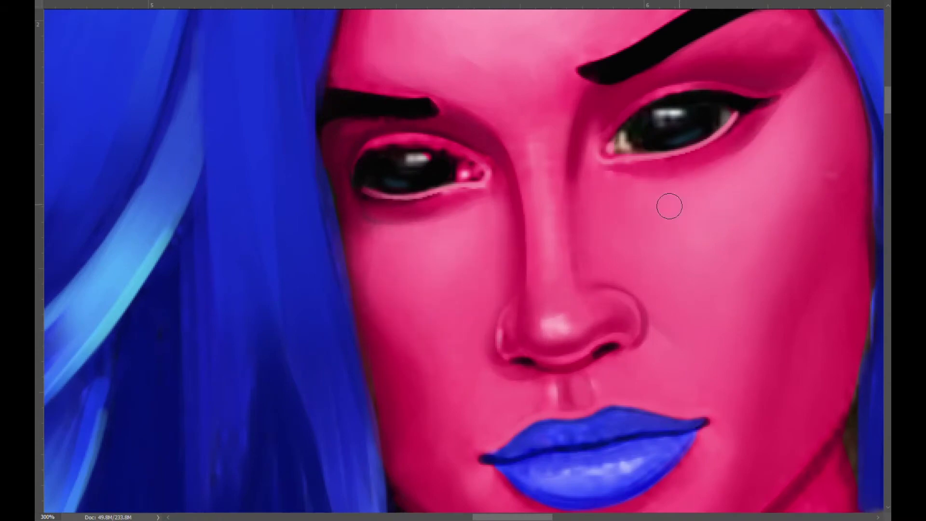
scroll(758, 110, up, 3)
scroll(758, 110, right, 1)
scroll(486, 217, up, 2)
scroll(410, 289, up, 4)
scroll(409, 289, left, 2)
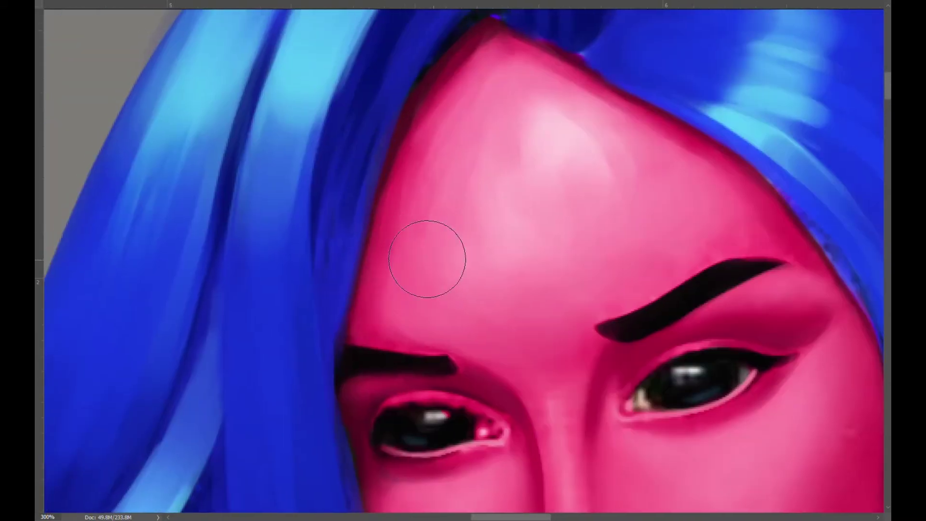
scroll(478, 242, down, 2)
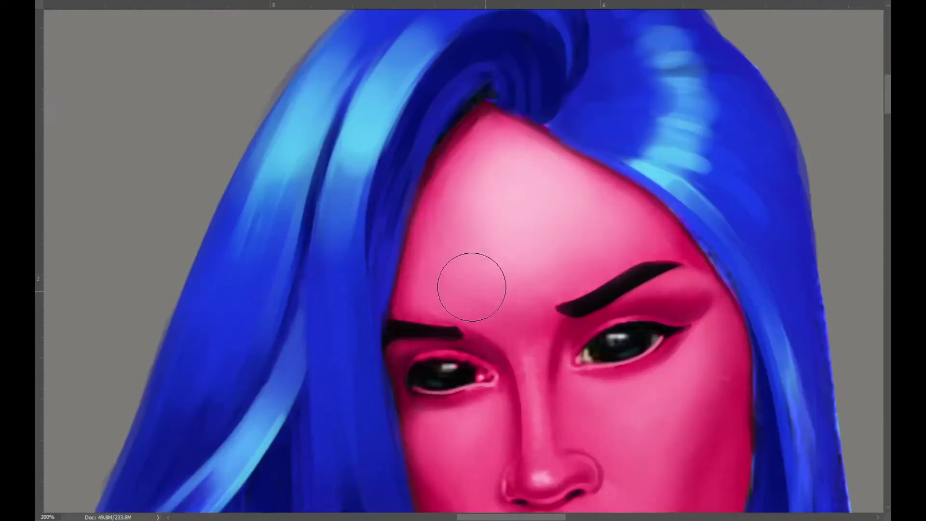
scroll(728, 386, down, 4)
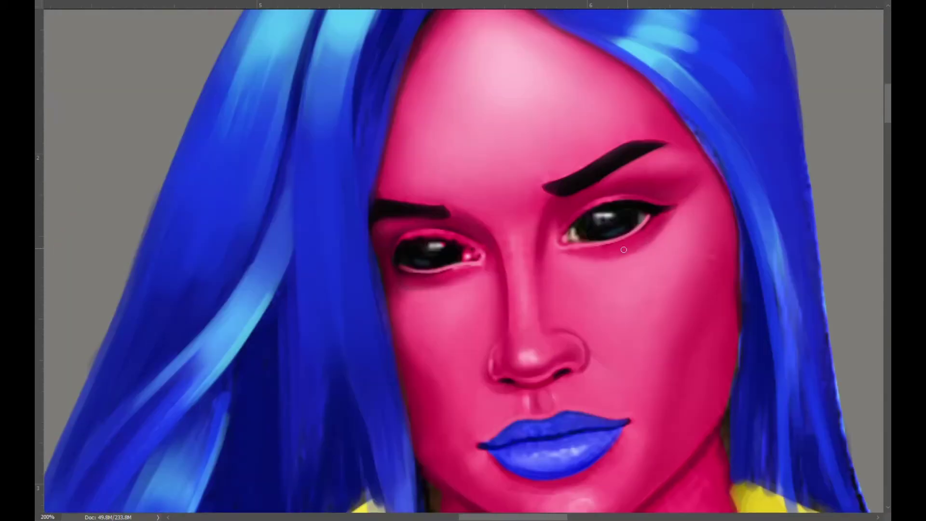
scroll(496, 335, down, 3)
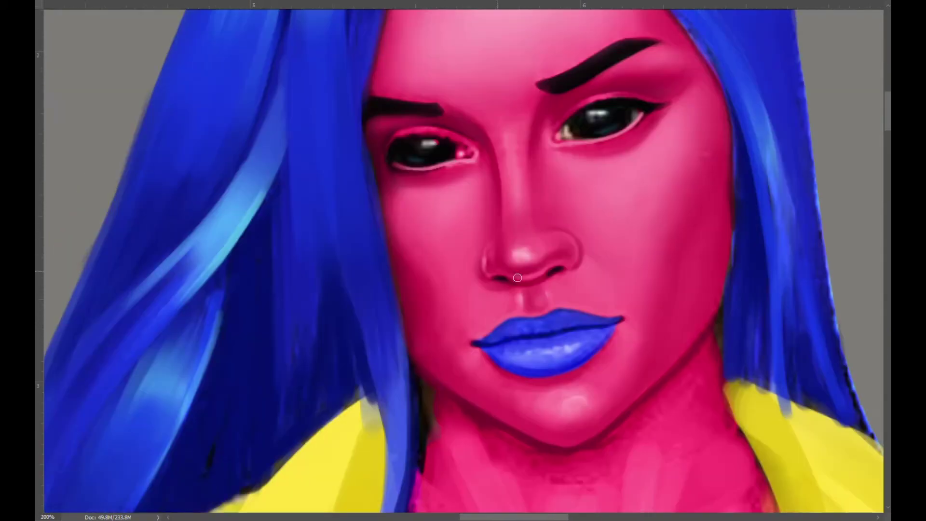
Step: Resize the brush, zoom in, and paint a faint highlight down the nose bridge
key(bracketleft)
key(bracketleft)
key(bracketleft)
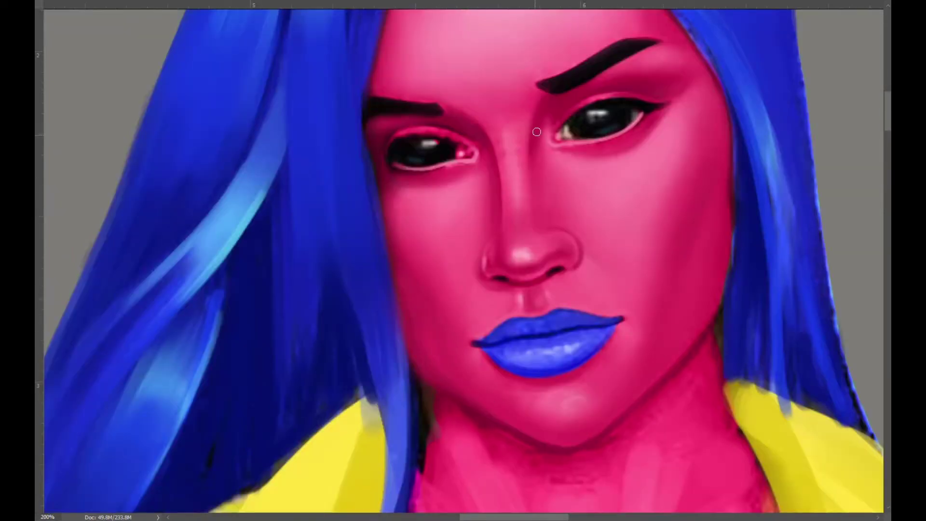
scroll(537, 132, up, 4)
key(bracketright)
key(bracketright)
key(bracketright)
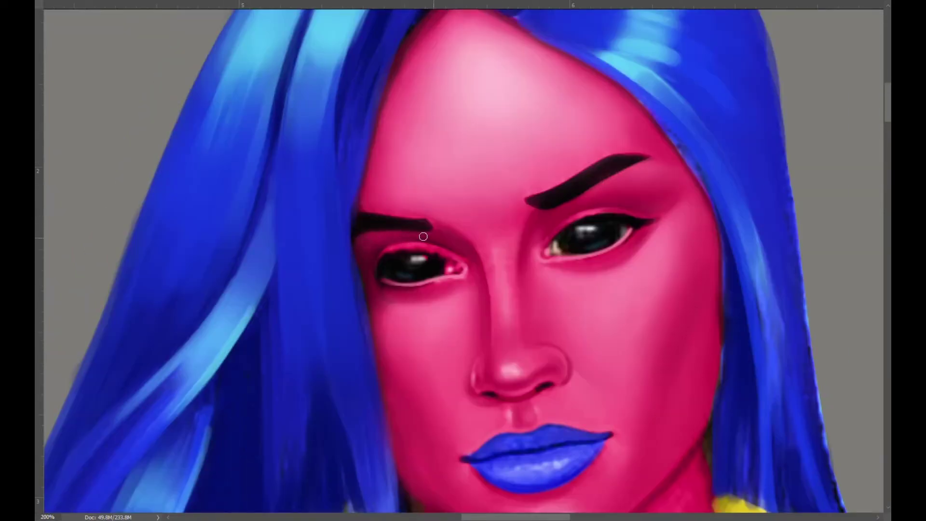
scroll(369, 279, down, 3)
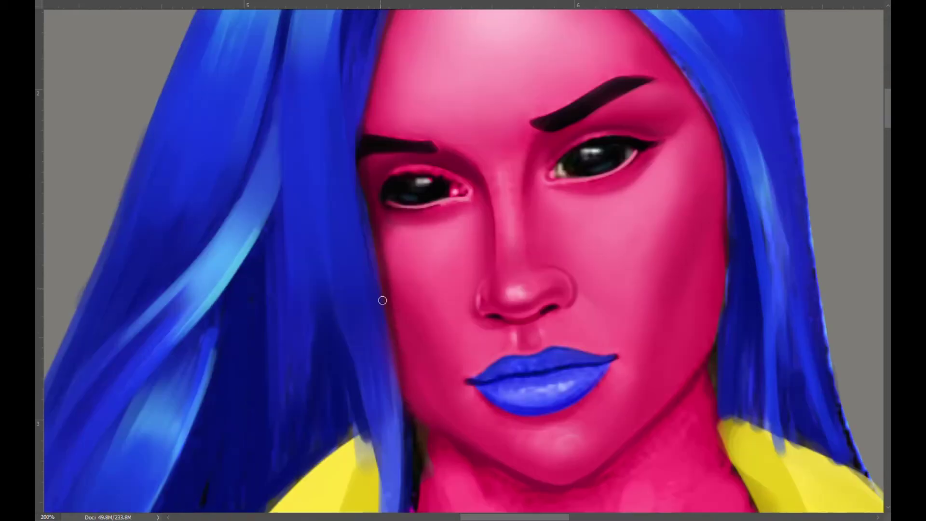
scroll(380, 300, up, 5)
key(ctrl+plus)
scroll(482, 217, down, 8)
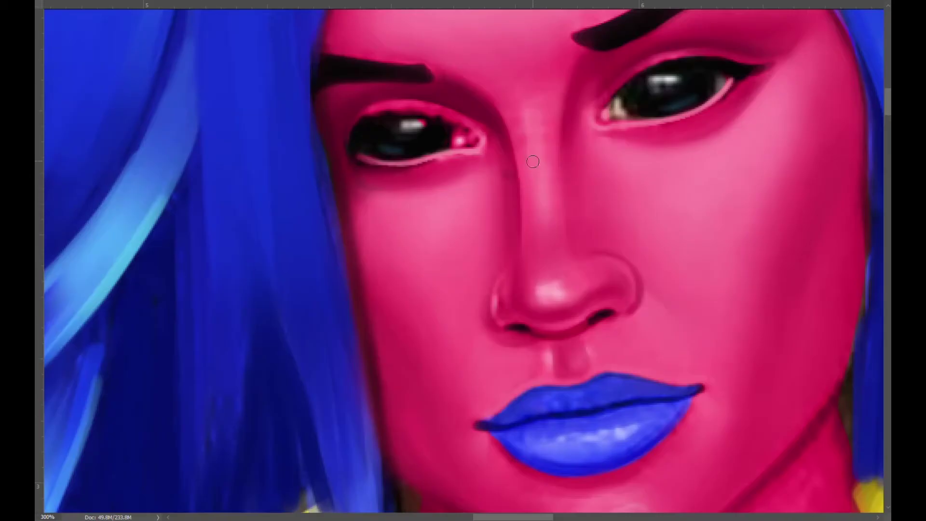
key(bracketleft)
key(bracketleft)
key(bracketleft)
drag(502, 193, 505, 325)
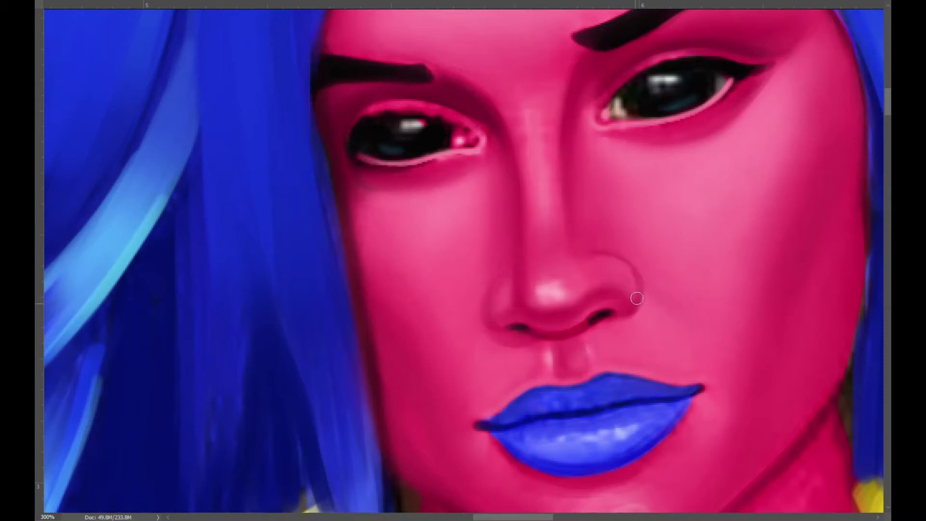
Step: Zoom out to check the whole figure, then zoom back in on the face
drag(637, 298, 654, 368)
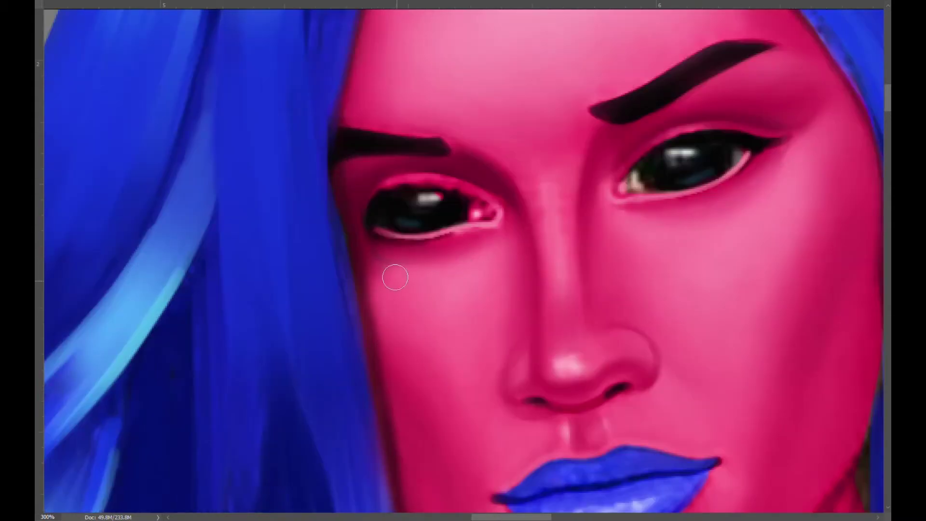
drag(520, 314, 565, 206)
key(ctrl+0)
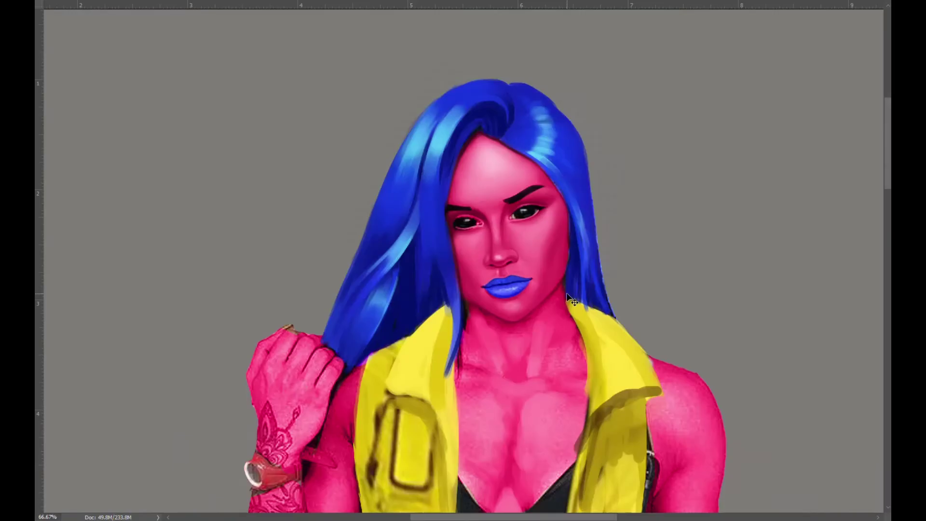
scroll(604, 246, up, 2)
key(ctrl+plus)
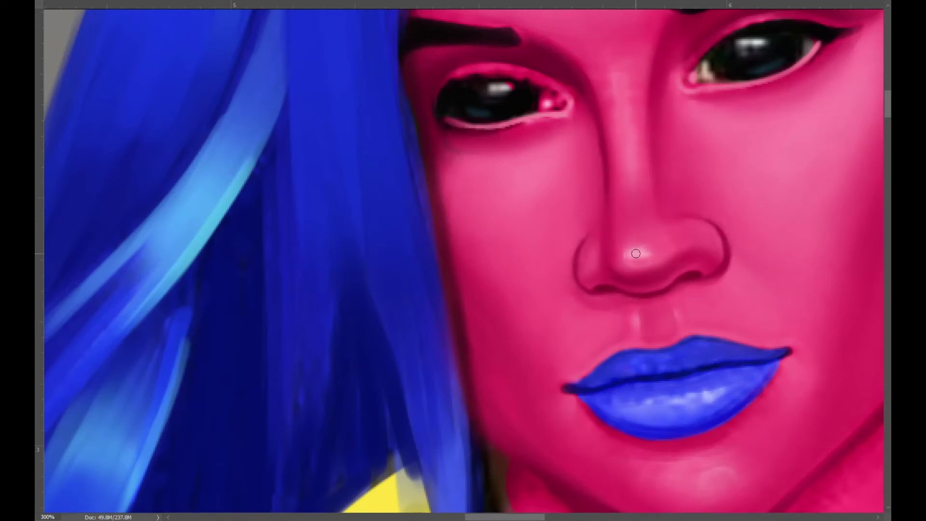
Step: Pan to the left eye and darken the shadow beneath it
scroll(641, 255, up, 3)
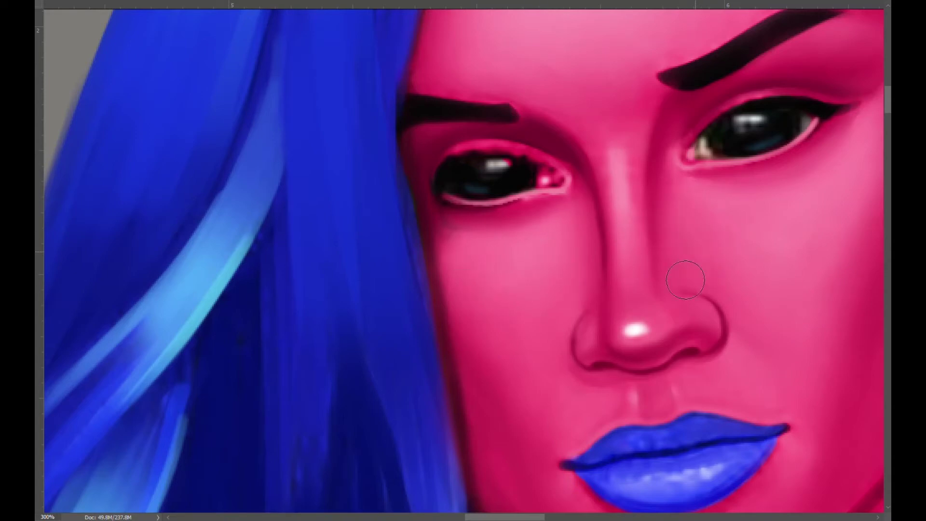
scroll(555, 248, down, 5)
scroll(519, 279, up, 2)
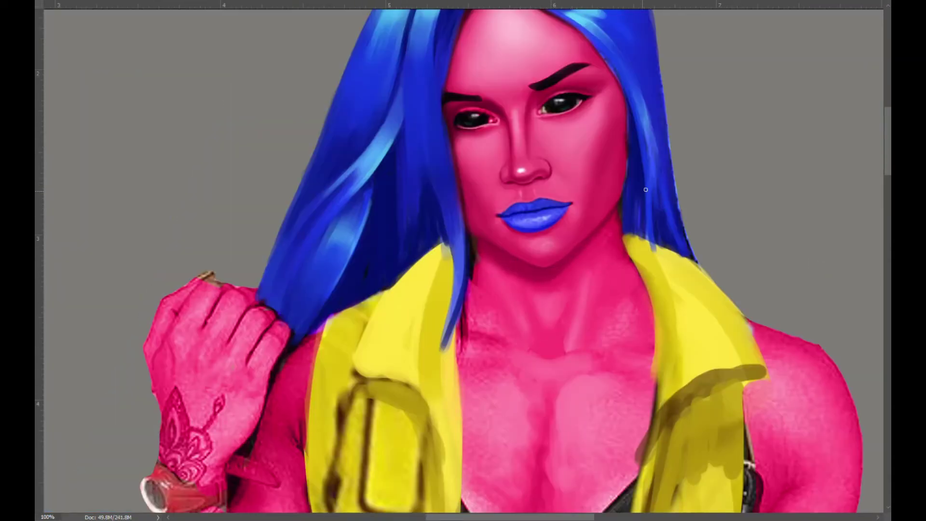
scroll(475, 228, up, 3)
scroll(622, 318, right, 3)
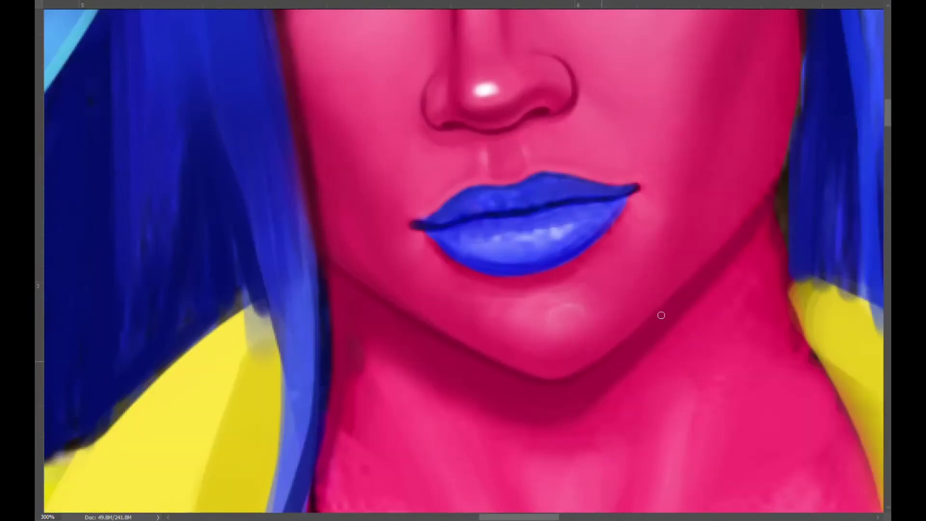
scroll(442, 343, up, 3)
scroll(531, 246, up, 2)
mouse_move(335, 212)
mouse_down()
mouse_move(390, 189)
mouse_move(431, 208)
mouse_up()
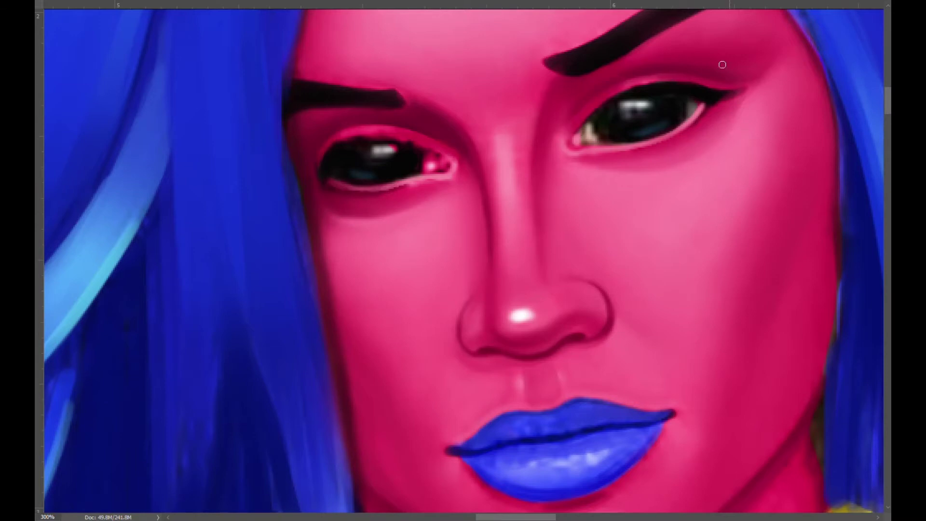
Step: Pan and zoom around the face to inspect the eye and nose shading
scroll(501, 248, up, 3)
scroll(500, 248, right, 2)
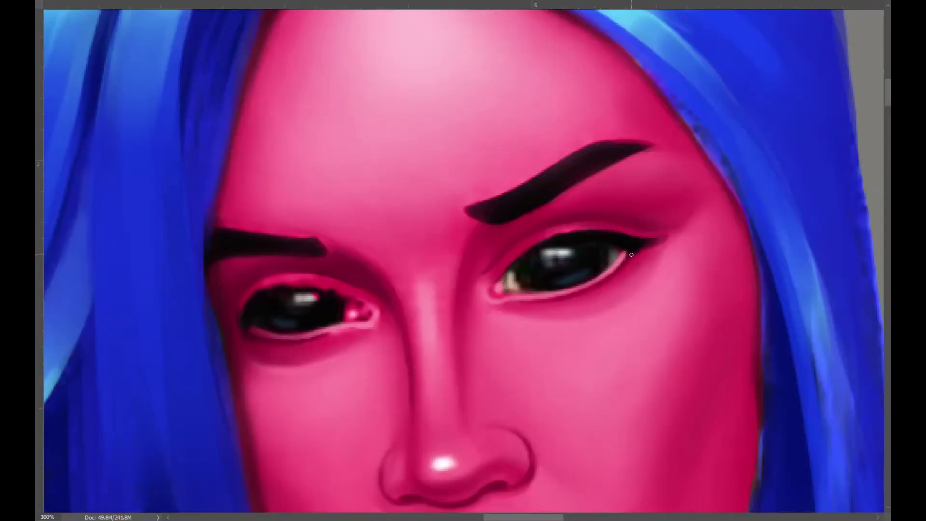
scroll(343, 317, down, 1)
scroll(343, 317, left, 2)
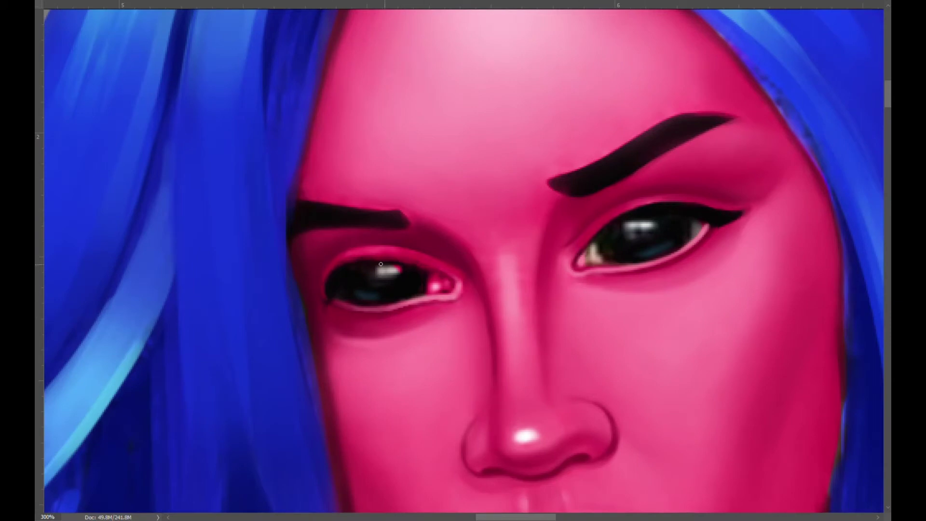
scroll(466, 261, up, 2)
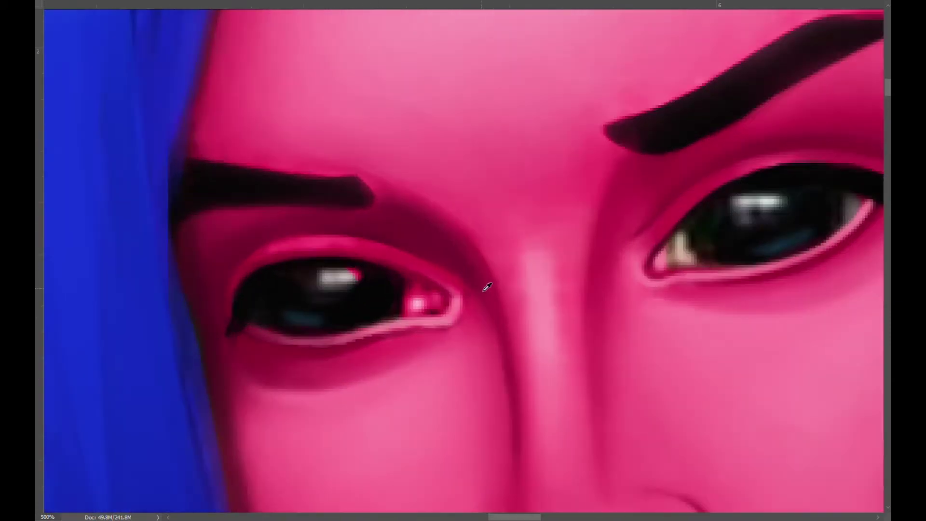
scroll(391, 204, down, 2)
scroll(510, 155, down, 2)
scroll(586, 450, up, 1)
scroll(836, 161, down, 1)
scroll(393, 310, down, 3)
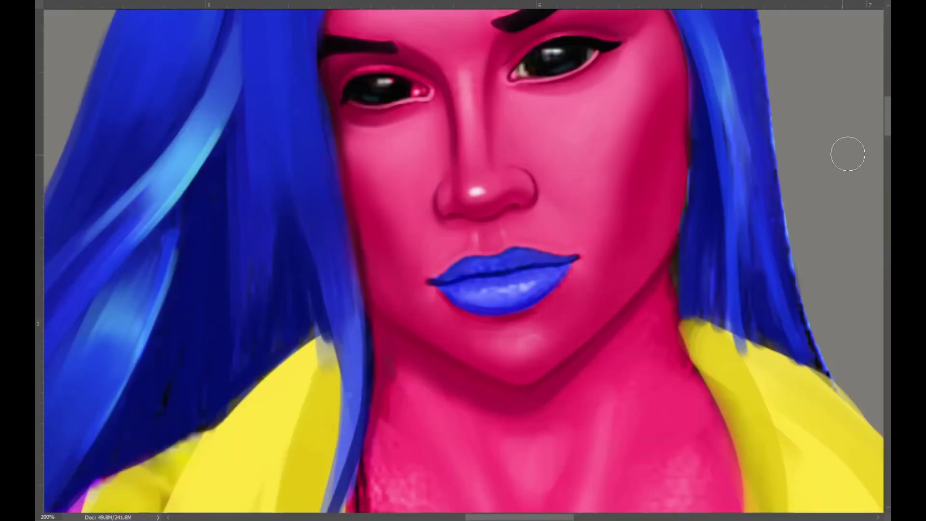
Step: Repaint the neck and collarbones with brush strokes to smooth their shading
scroll(395, 384, down, 3)
scroll(525, 300, down, 3)
drag(580, 300, 554, 328)
drag(603, 184, 584, 309)
drag(386, 217, 420, 271)
drag(444, 203, 565, 348)
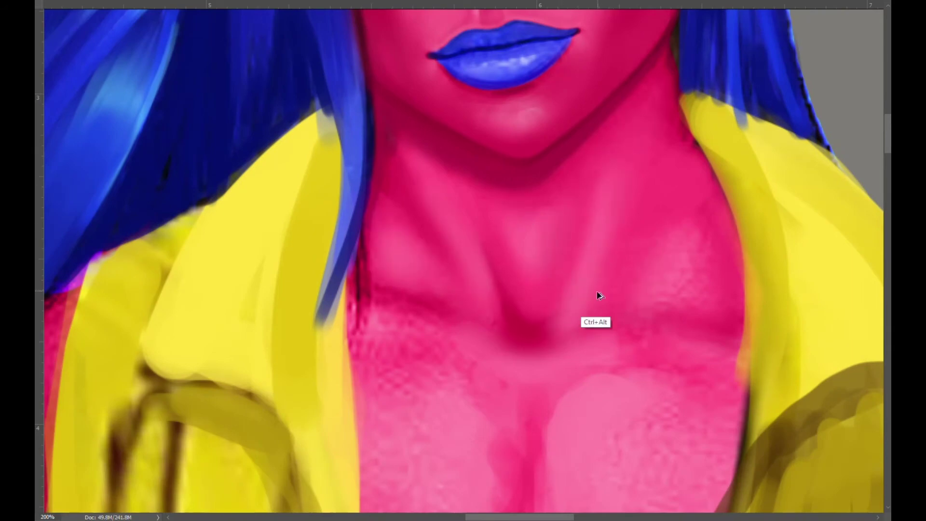
Step: Reframe the view at 100% and darken the right outer edge of the blue hair
key(ctrl+minus)
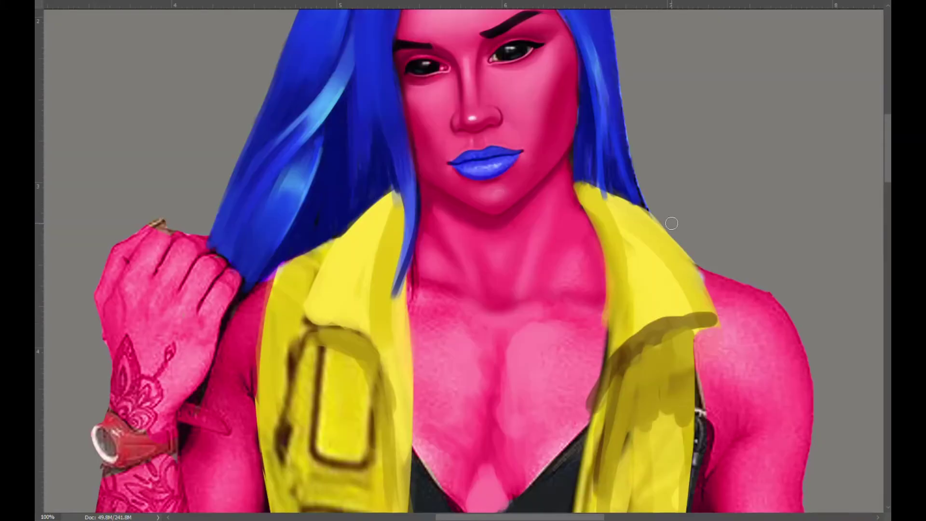
key(ctrl+minus)
key(ctrl+minus)
key(ctrl+plus)
key(ctrl+plus)
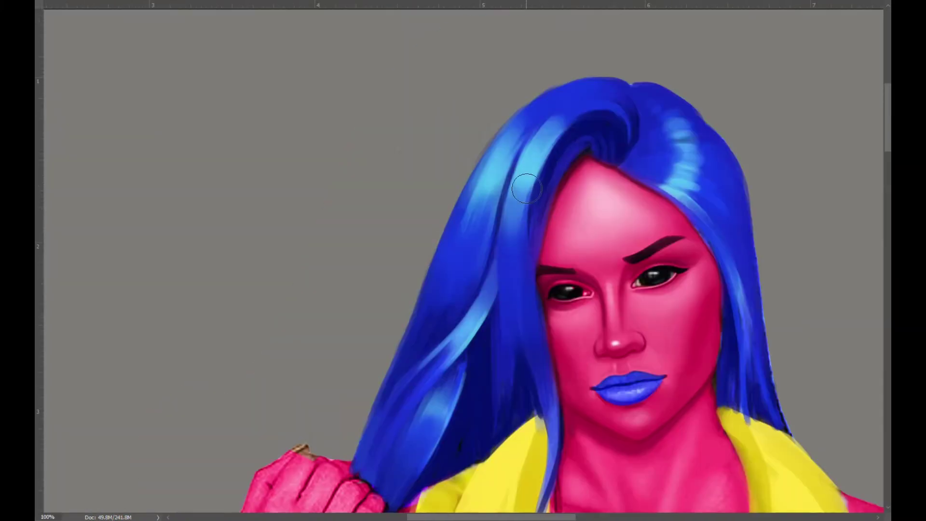
drag(823, 283, 869, 162)
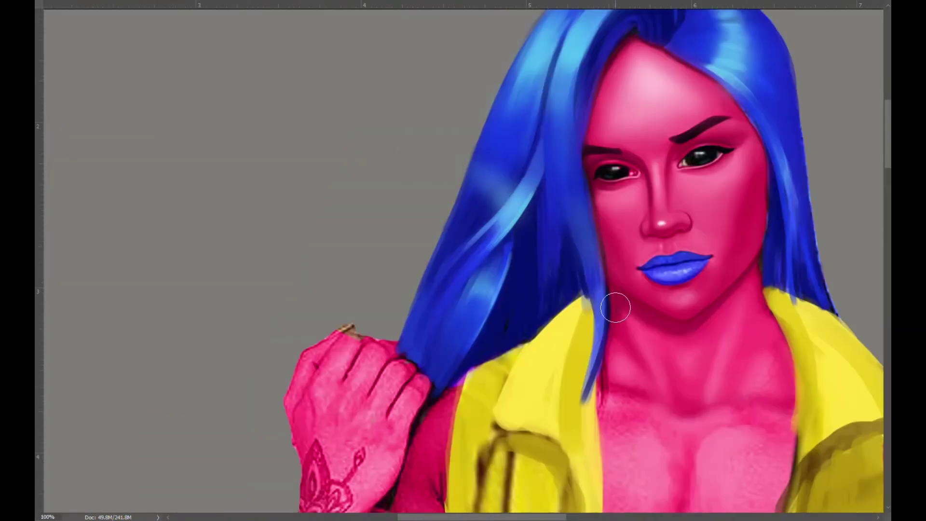
drag(791, 227, 746, 286)
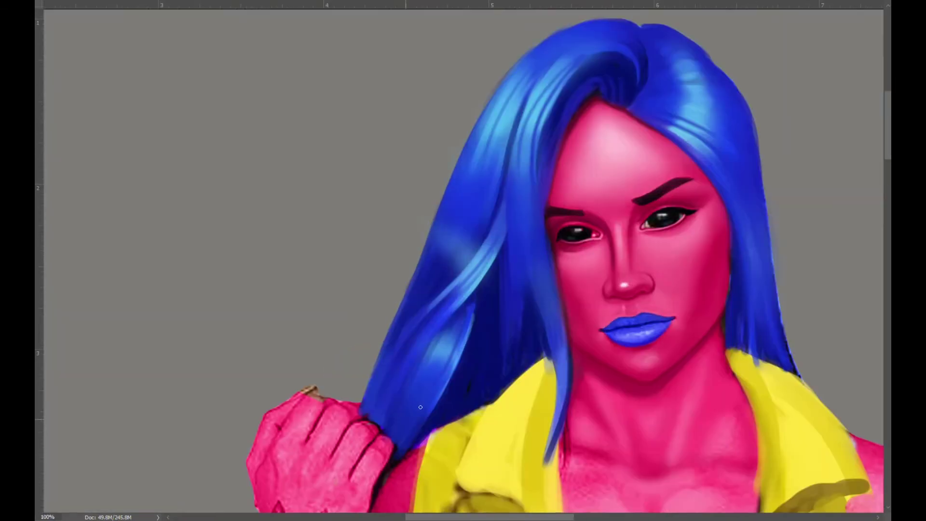
drag(515, 328, 521, 242)
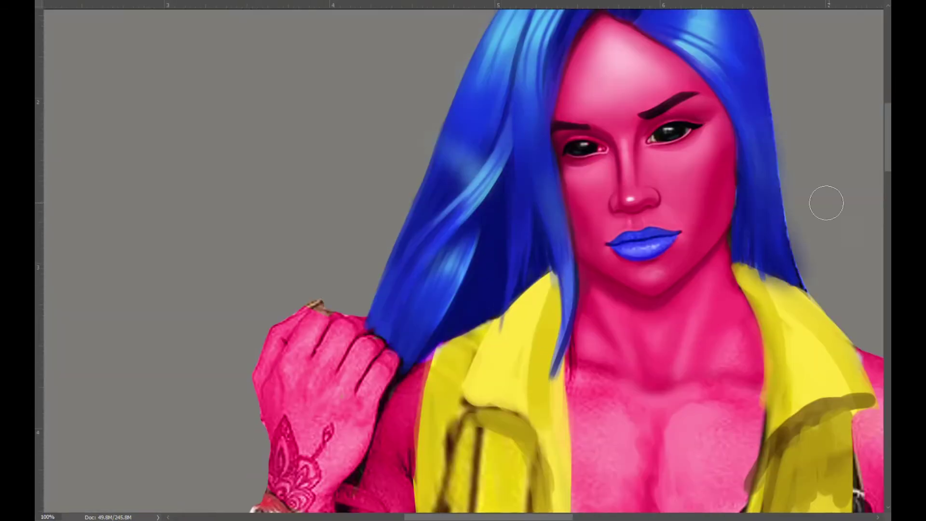
drag(790, 226, 810, 296)
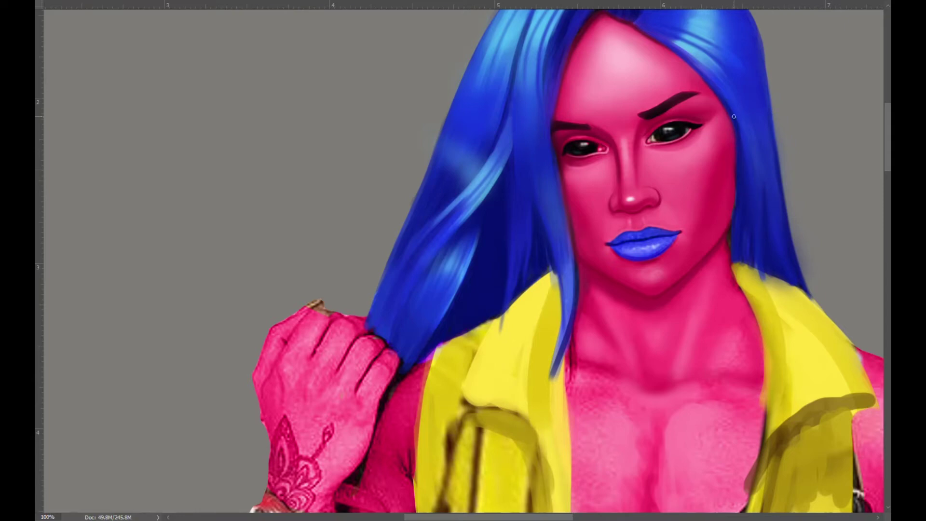
scroll(734, 225, up, 1)
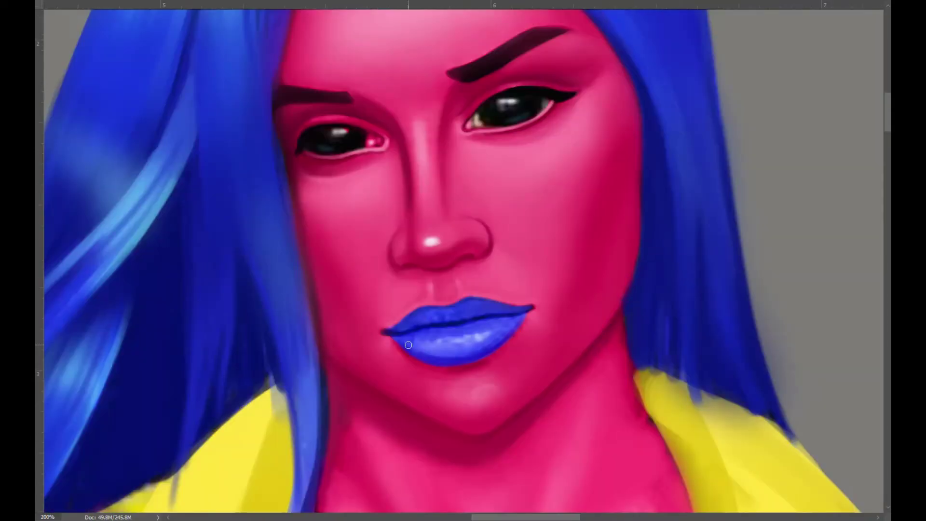
Step: Paint a brighter light-blue sheen stroke across the lower lip
drag(420, 344, 497, 334)
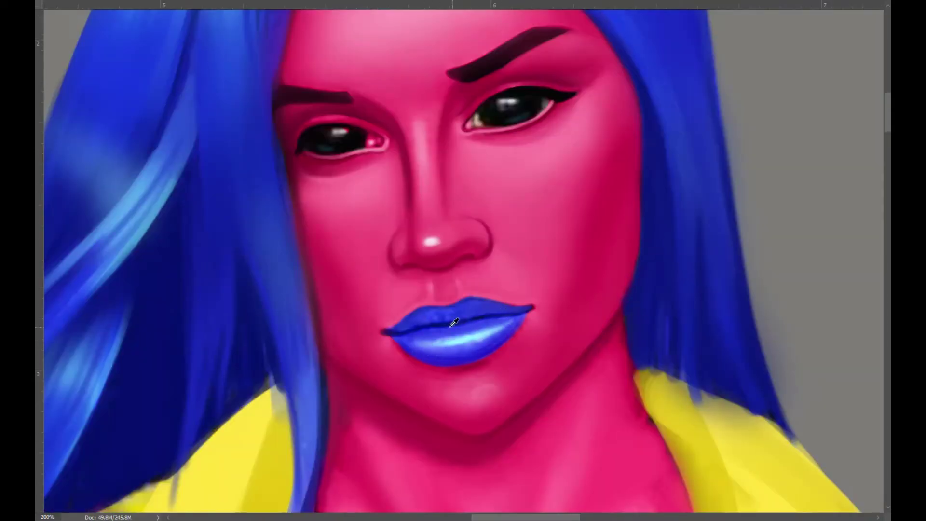
scroll(439, 314, up, 1)
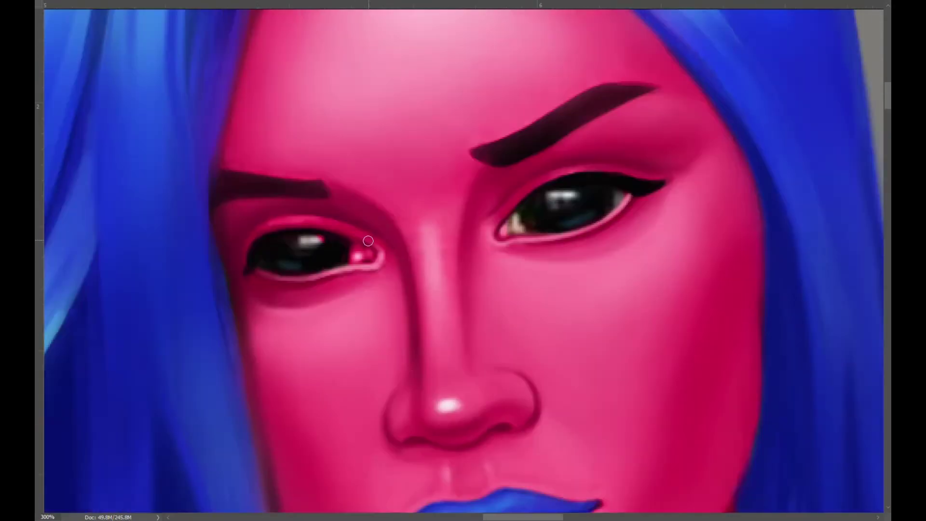
drag(375, 191, 695, 181)
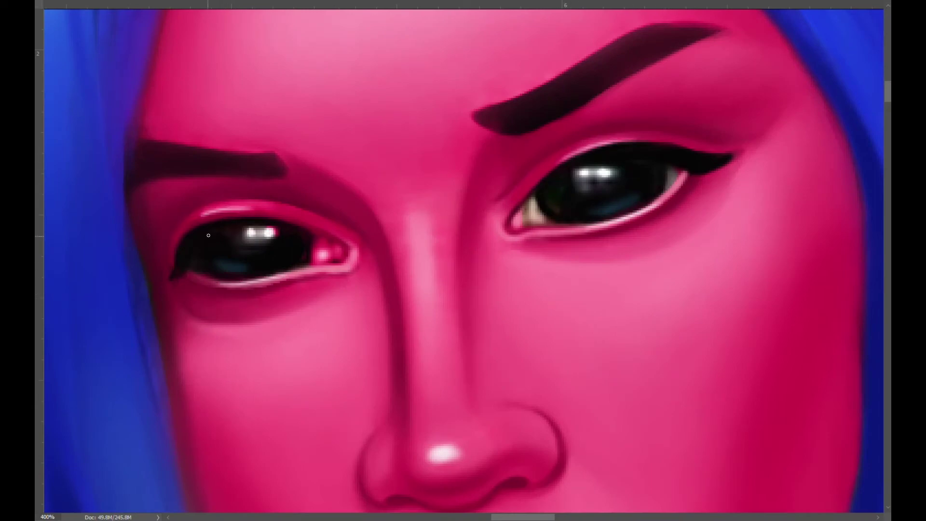
Step: Darken the blue irises of the right and left eyes
key(ctrl+plus)
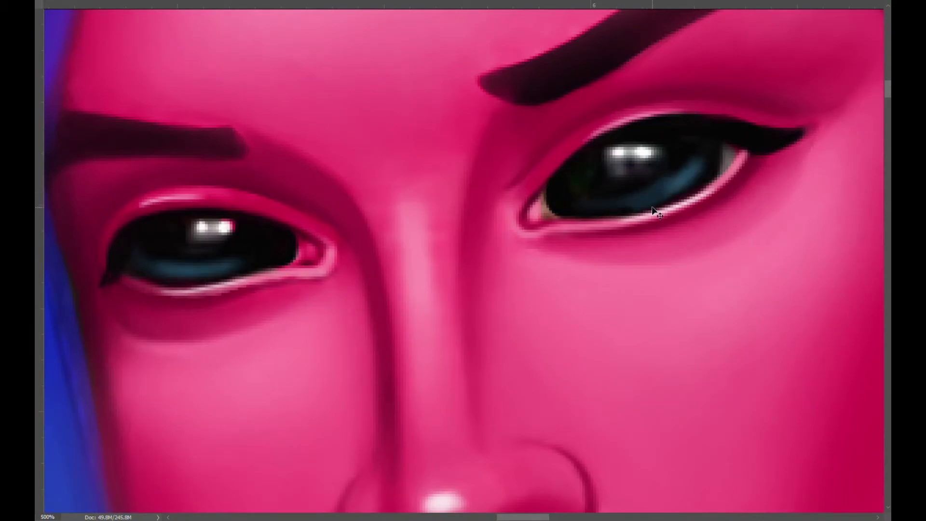
key(ctrl+minus)
key(ctrl+minus)
mouse_move(603, 212)
mouse_down()
mouse_move(661, 174)
mouse_move(606, 217)
mouse_up()
key(ctrl+plus)
drag(398, 197, 384, 221)
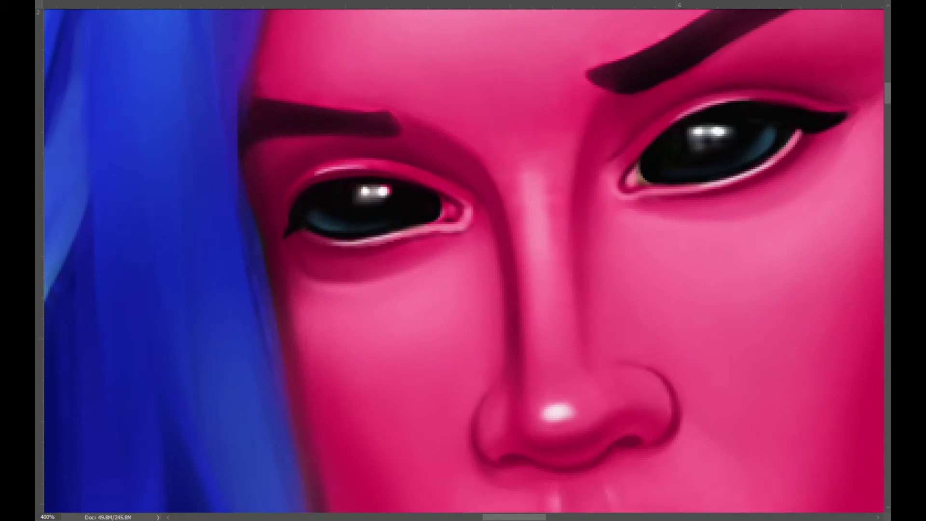
Step: Zoom closer and darken and smooth the top edge of the left eyebrow
key(ctrl+plus)
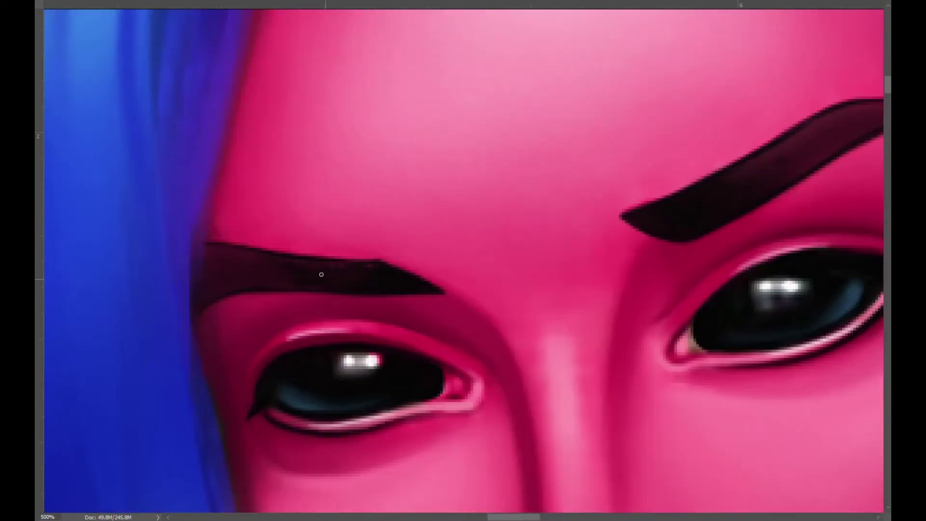
drag(321, 274, 234, 251)
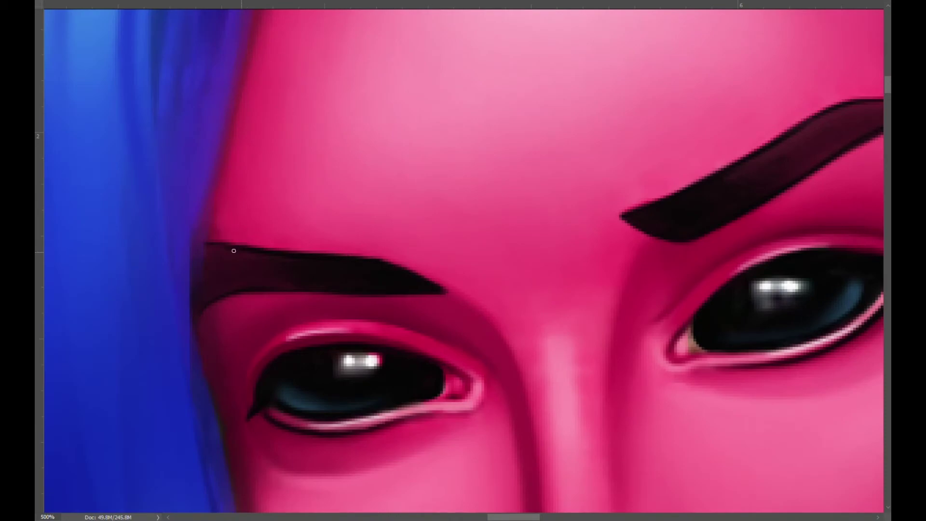
scroll(458, 338, down, 3)
scroll(619, 252, up, 1)
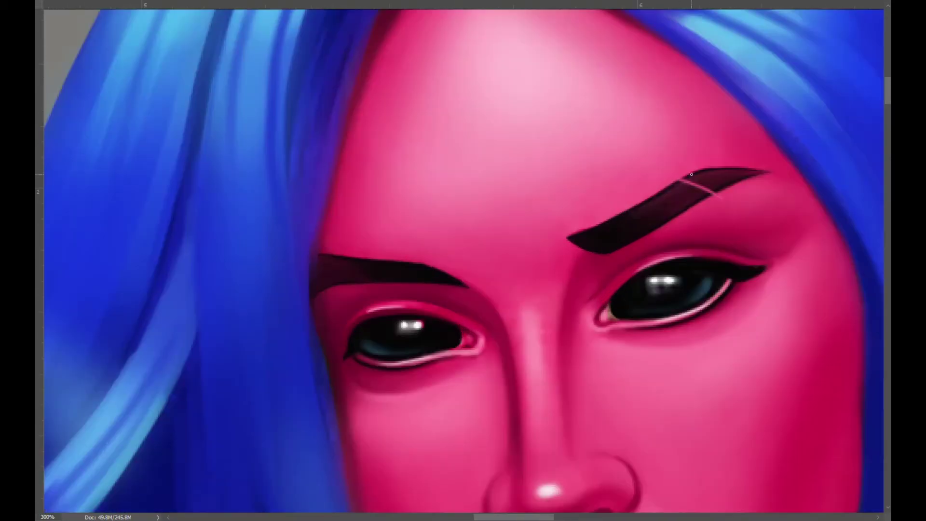
scroll(619, 251, up, 1)
scroll(619, 252, down, 5)
scroll(739, 272, up, 2)
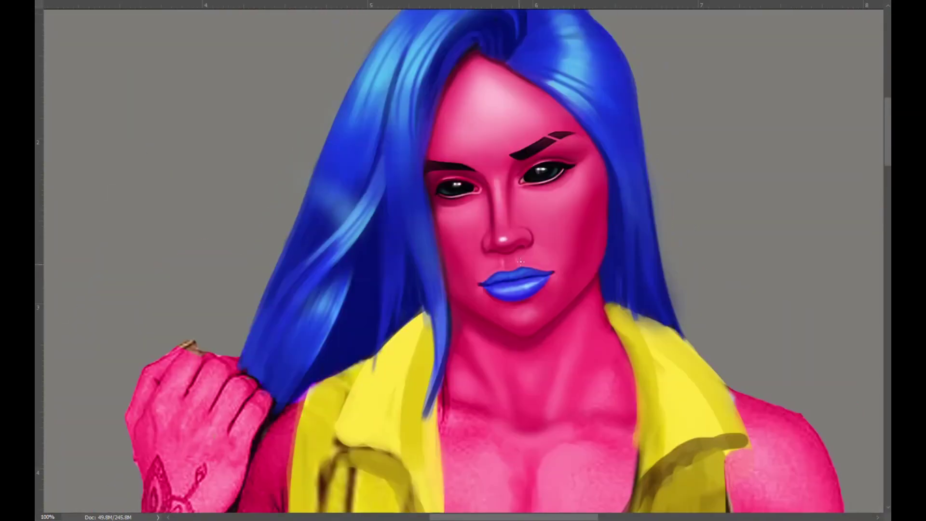
Step: Lighten the skin above the upper lip and highlight below the left lip corner
scroll(507, 337, up, 1)
scroll(507, 337, up, 1)
scroll(507, 337, up, 3)
drag(438, 144, 483, 157)
drag(349, 233, 338, 249)
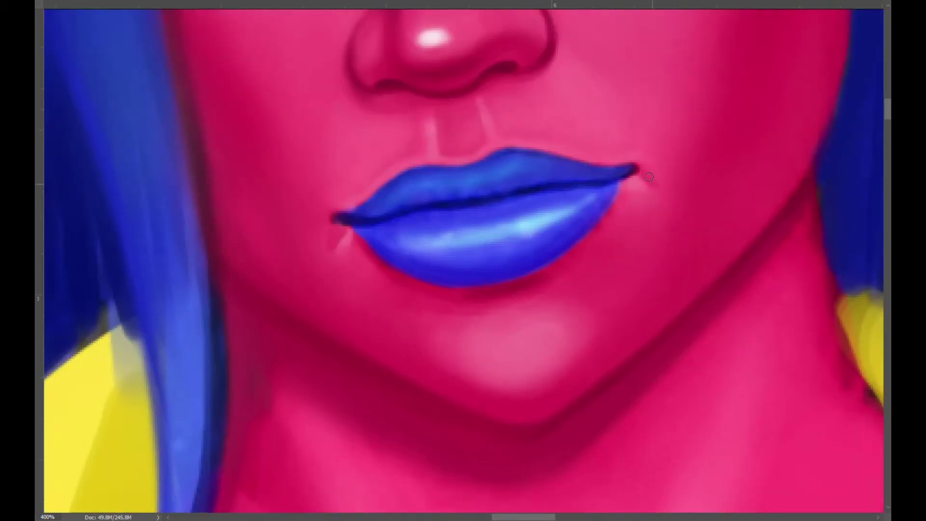
Step: Outline the upper lip edge in light pink and dab a highlight on the chin
key(ctrl+plus)
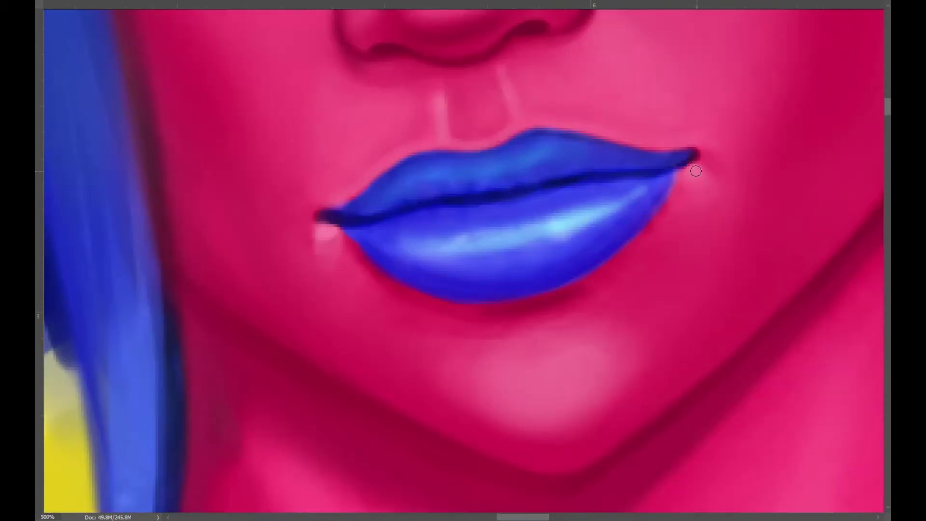
key(ctrl+minus)
mouse_move(512, 156)
mouse_down()
mouse_move(647, 174)
mouse_move(367, 212)
mouse_move(502, 127)
mouse_up()
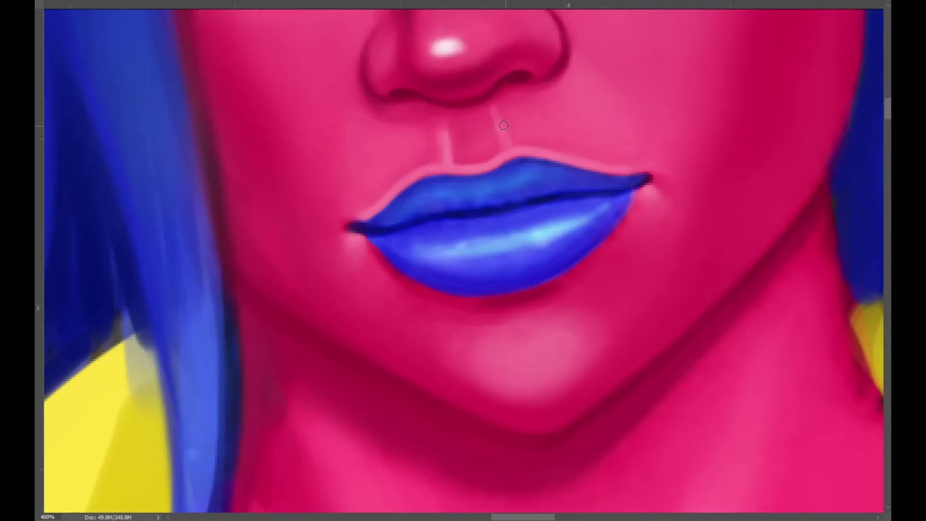
drag(528, 371, 543, 371)
key(ctrl+minus)
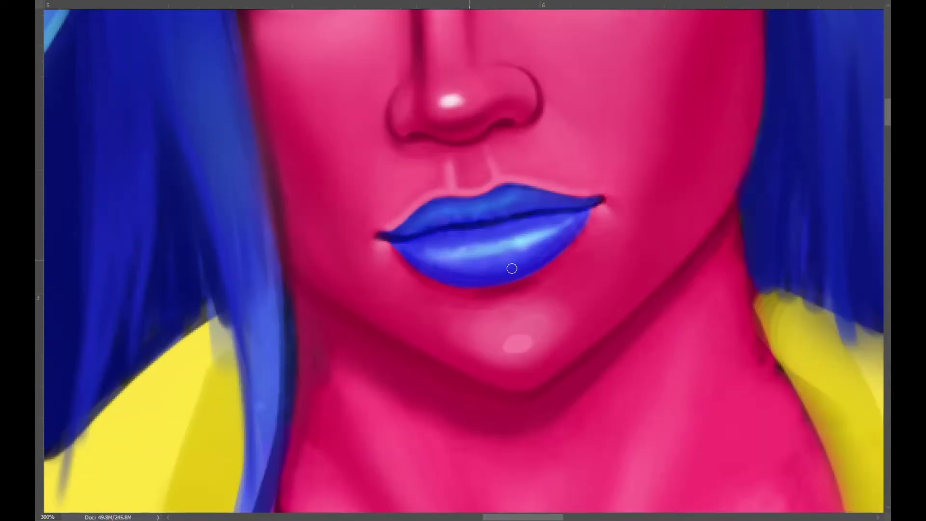
drag(340, 282, 363, 292)
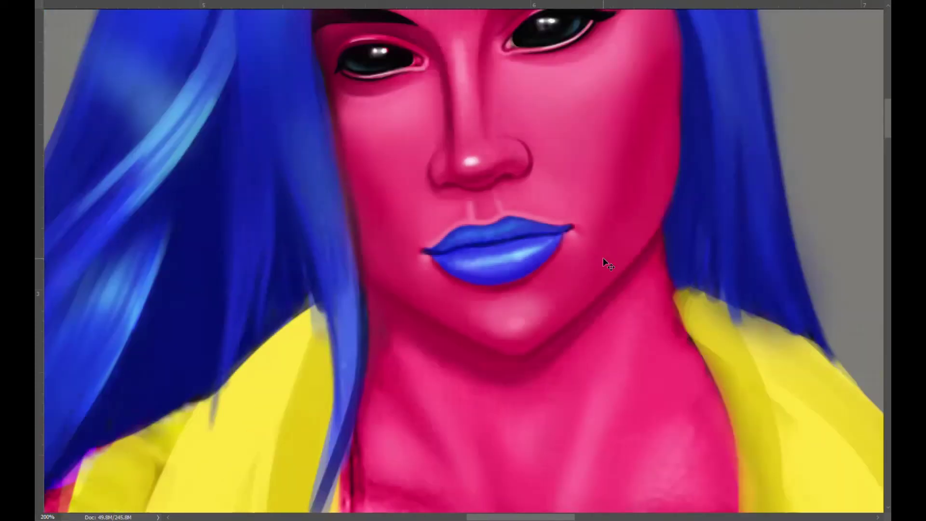
key(ctrl+0)
scroll(760, 283, up, 5)
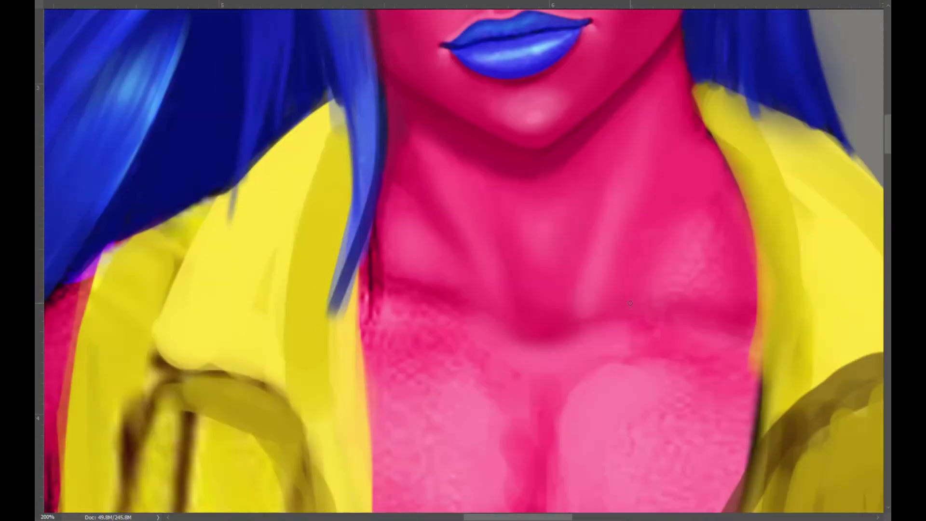
Step: Shape the abdominal muscles with lighter pink strokes
drag(759, 283, 773, 47)
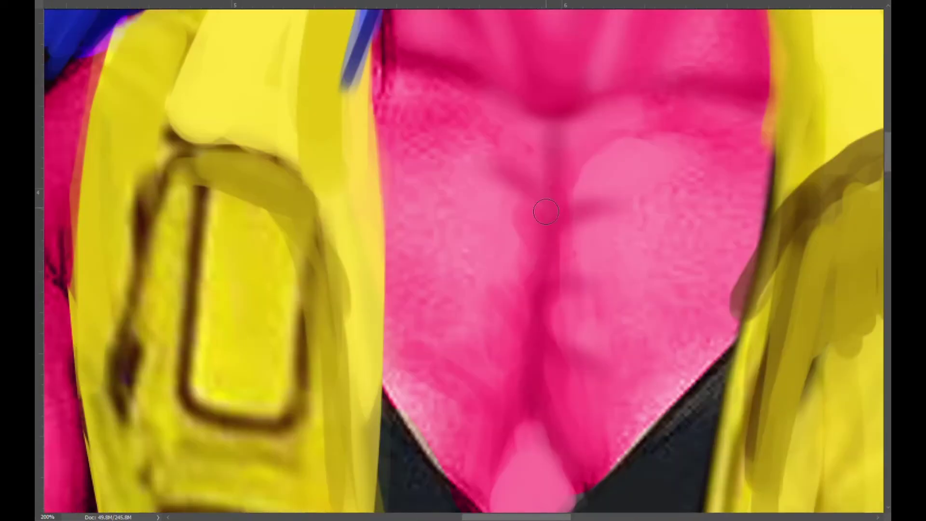
mouse_move(439, 184)
mouse_down()
mouse_move(581, 176)
mouse_move(458, 231)
mouse_up()
drag(628, 260, 574, 174)
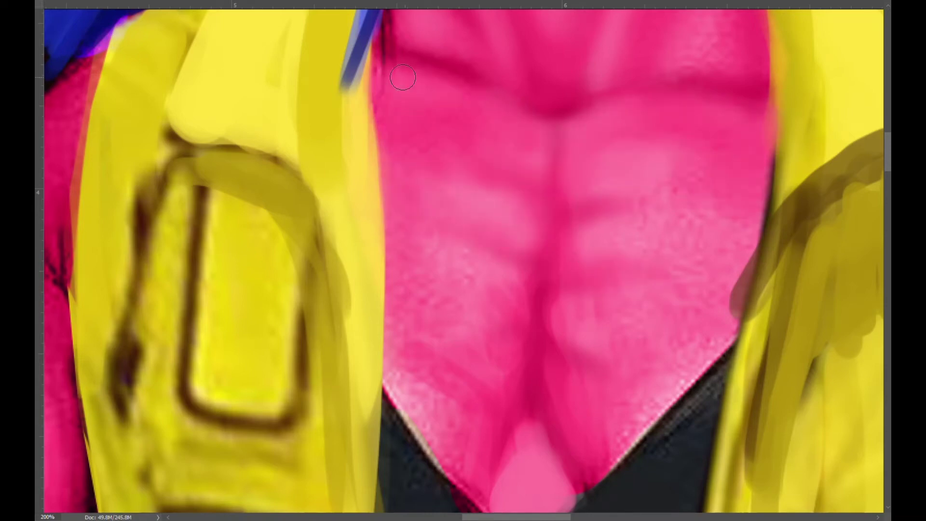
drag(720, 62, 658, 226)
mouse_move(642, 375)
mouse_down()
mouse_move(679, 230)
mouse_move(680, 275)
mouse_move(647, 393)
mouse_move(581, 337)
mouse_move(624, 209)
mouse_up()
Step: Paint pink along the lower V edge and up the centre with a smaller brush
key(bracketleft)
key(bracketleft)
key(bracketleft)
drag(434, 396, 482, 483)
mouse_move(507, 434)
mouse_down()
mouse_move(546, 278)
mouse_move(539, 188)
mouse_move(532, 296)
mouse_up()
drag(531, 297, 541, 243)
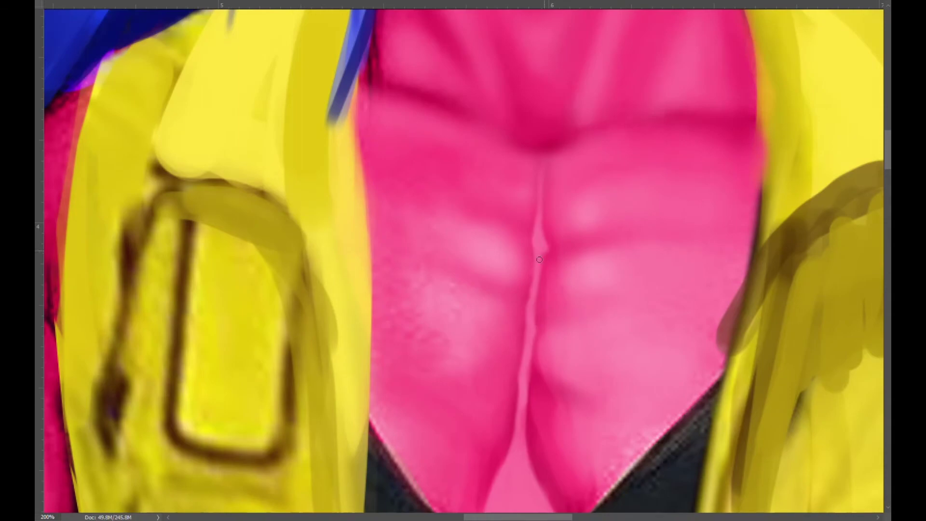
Step: Add light pink strokes along the abdominal centre line
scroll(533, 440, down, 3)
key(ctrl+0)
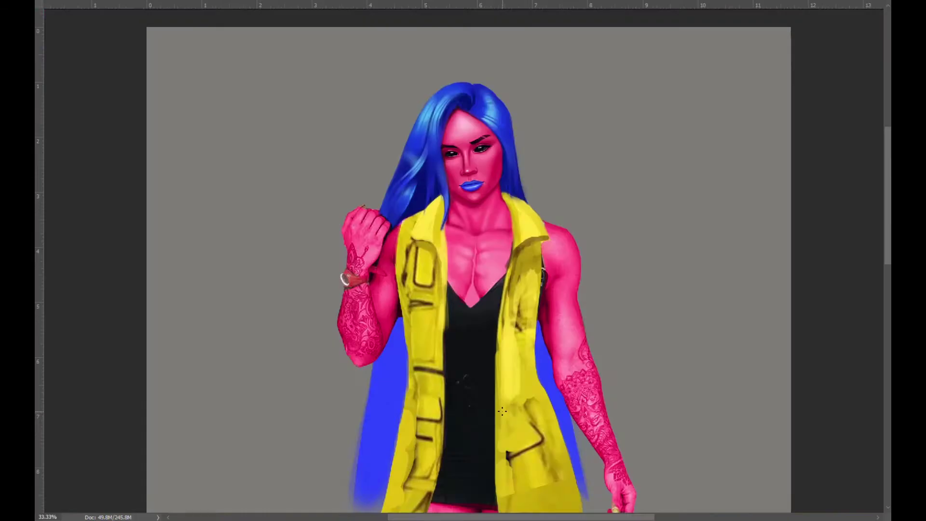
scroll(610, 306, up, 5)
scroll(610, 306, down, 2)
drag(585, 113, 555, 337)
scroll(560, 338, up, 3)
drag(577, 200, 565, 251)
Step: Smooth over the speckles on the left abs
scroll(482, 279, up, 1)
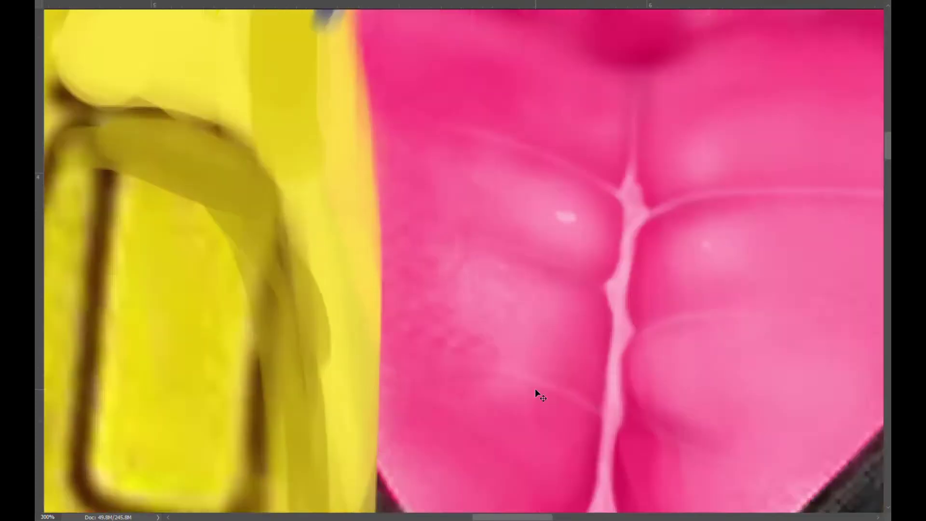
scroll(535, 389, down, 3)
scroll(579, 290, right, 2)
scroll(833, 122, up, 3)
scroll(833, 121, right, 1)
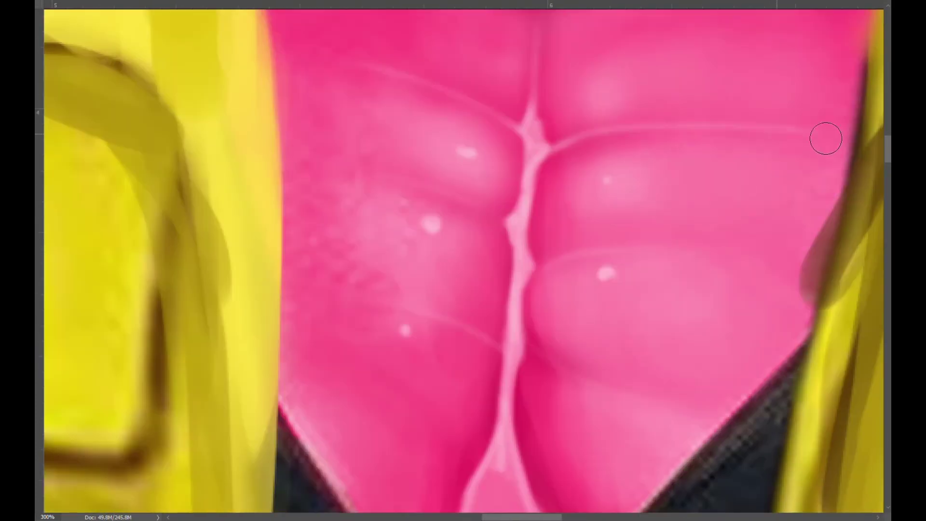
mouse_move(382, 282)
mouse_down()
mouse_move(399, 140)
mouse_move(465, 153)
mouse_up()
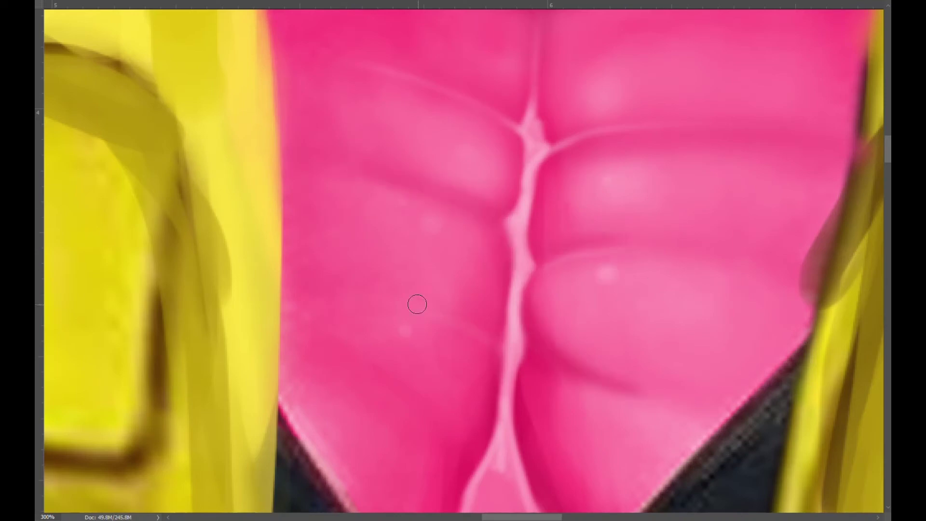
Step: Enlarge the brush and lighten the whole left side of the abs
scroll(459, 268, down, 3)
key(bracketright)
key(bracketright)
key(bracketright)
scroll(691, 183, up, 4)
scroll(691, 184, down, 5)
scroll(383, 289, up, 4)
key(Escape)
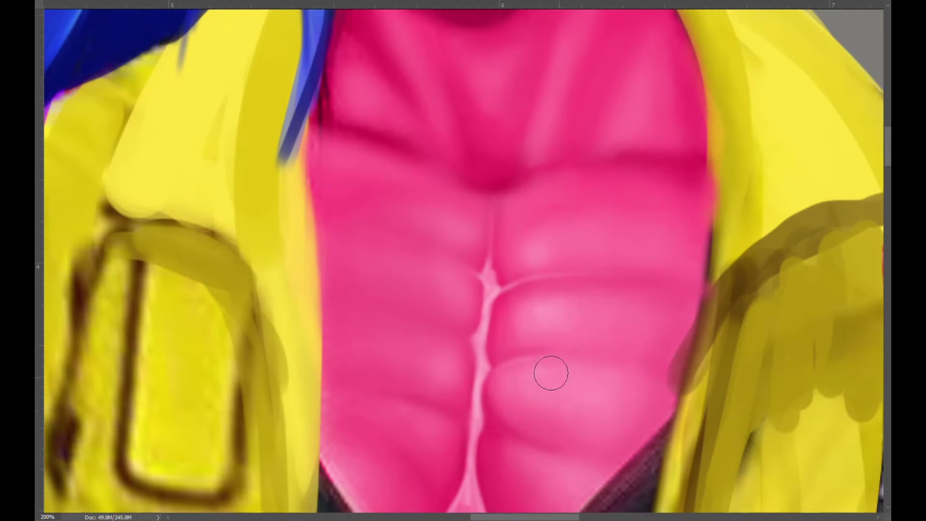
key(ctrl+0)
key(ctrl+1)
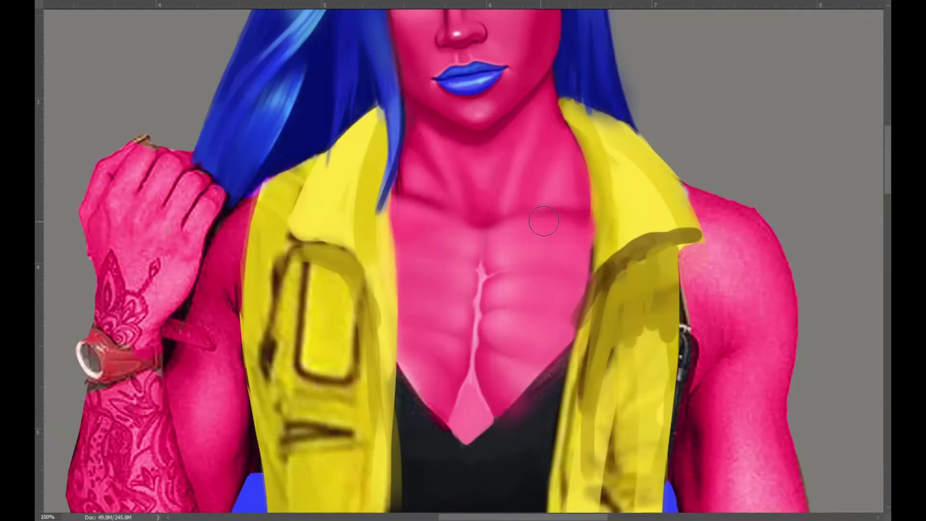
key(ctrl+minus)
key(ctrl+minus)
key(ctrl+minus)
scroll(471, 283, up, 4)
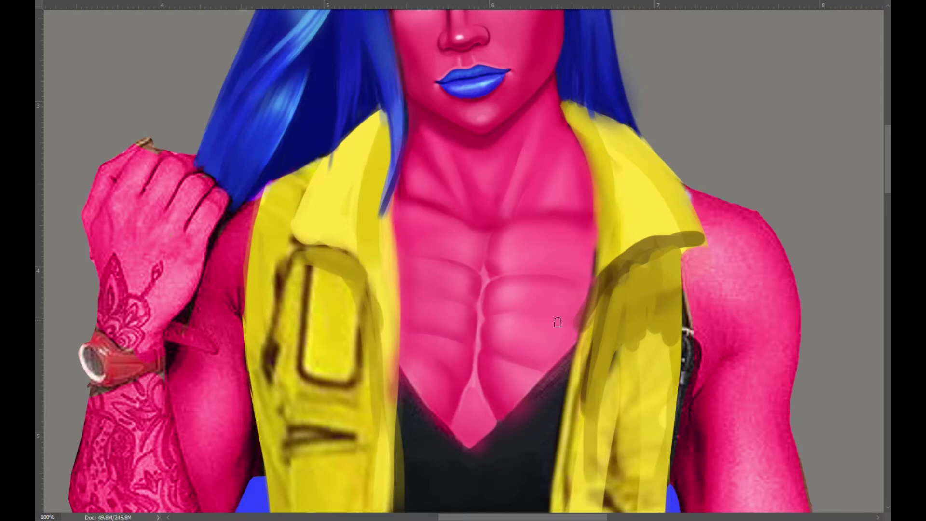
scroll(472, 295, down, 2)
scroll(473, 322, up, 4)
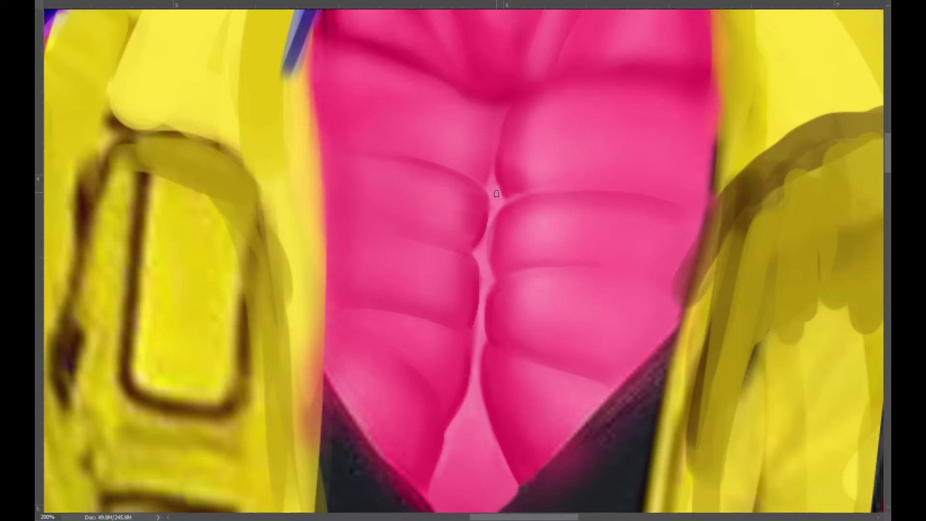
scroll(481, 354, down, 3)
scroll(423, 179, up, 3)
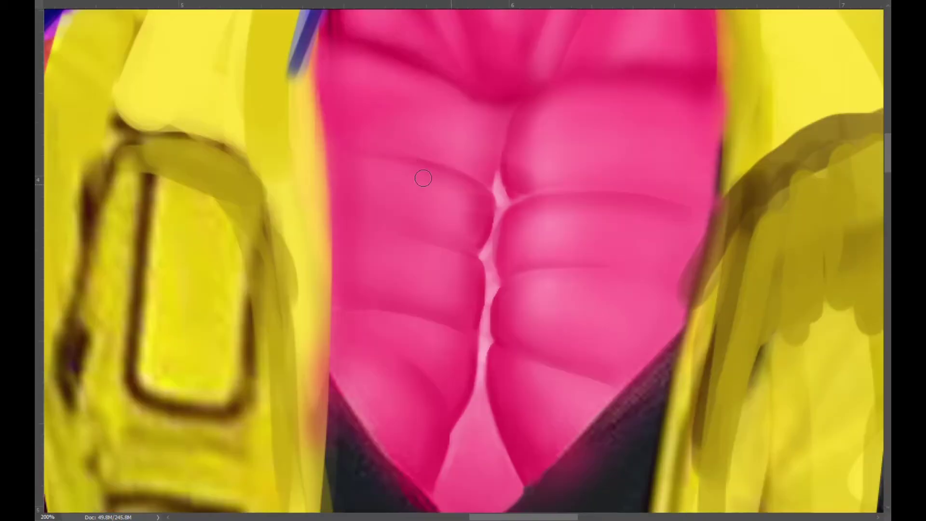
scroll(523, 327, down, 3)
scroll(522, 328, up, 3)
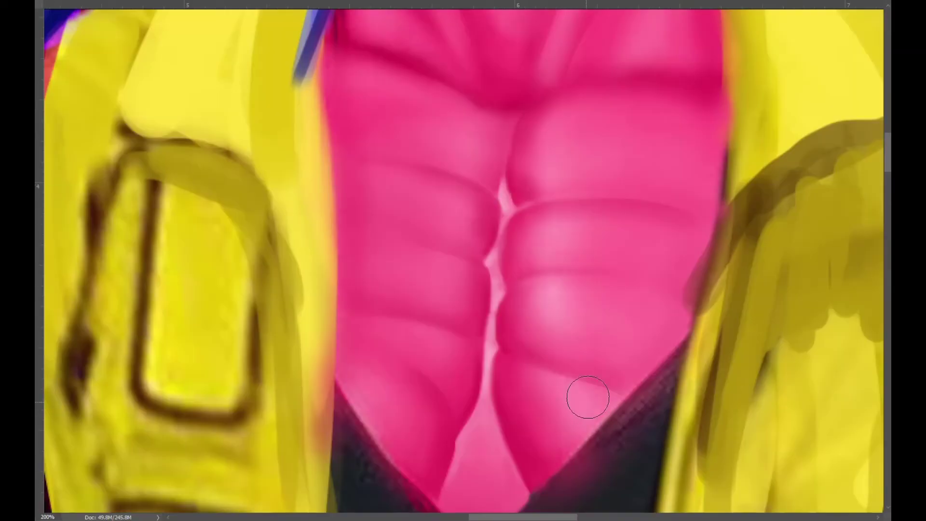
drag(444, 155, 417, 492)
right_click(417, 492)
key(F5)
key(F5)
Step: Tone down the bright chest-centre highlight with small mid-pink strokes
scroll(534, 329, down, 5)
scroll(534, 329, up, 3)
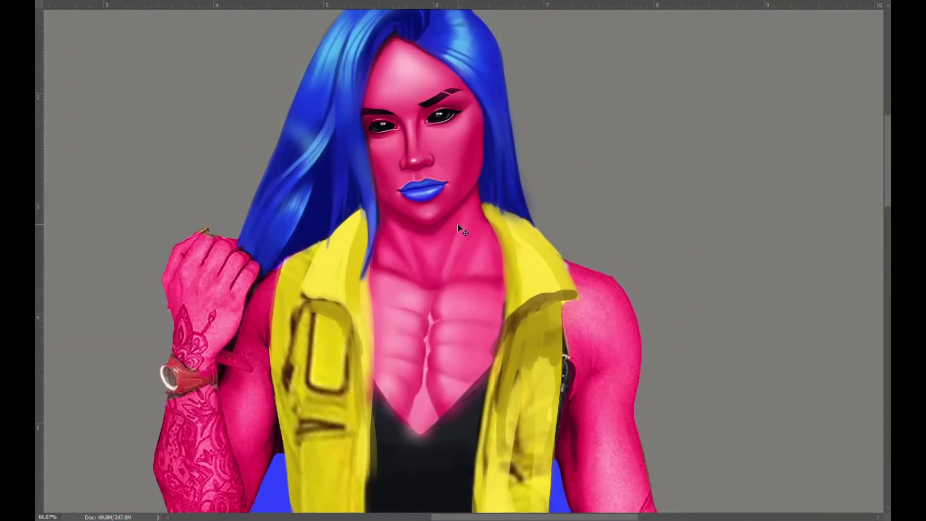
scroll(384, 295, up, 2)
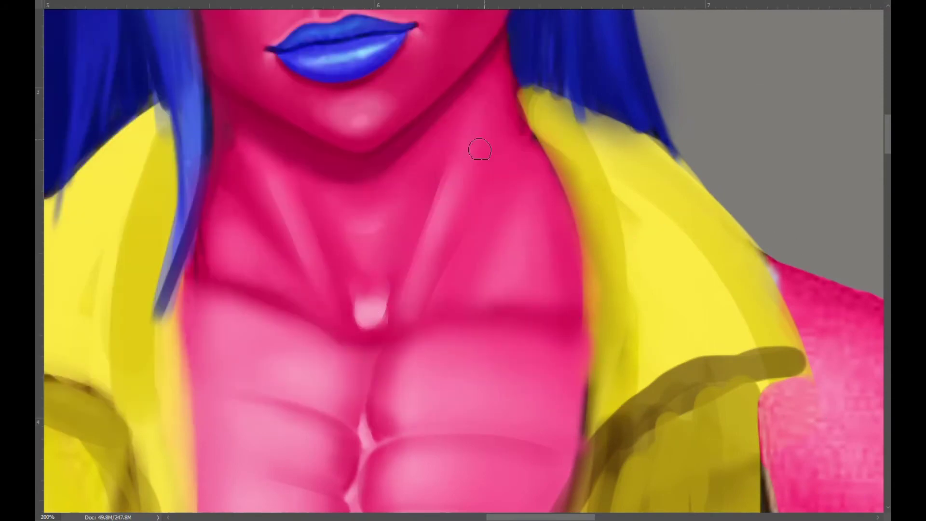
scroll(337, 342, up, 1)
drag(337, 343, 338, 360)
key(bracketleft)
key(bracketleft)
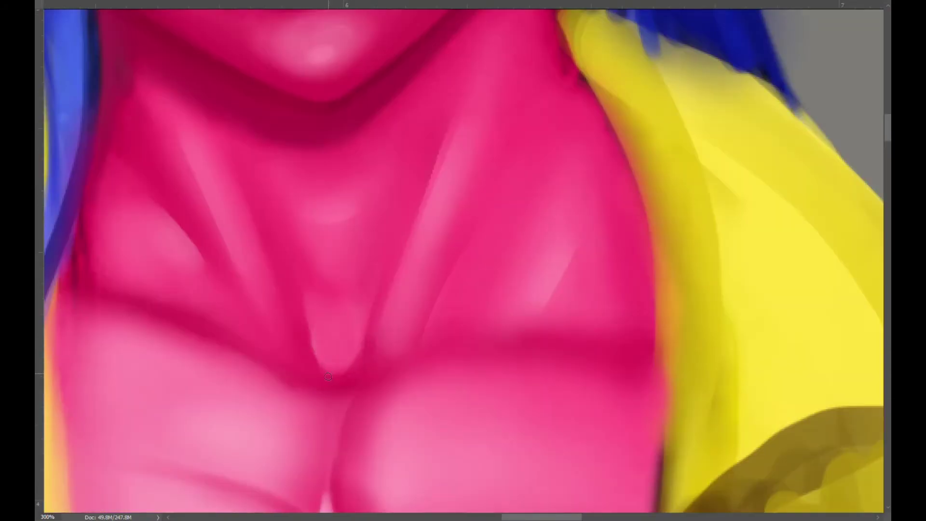
scroll(306, 344, down, 5)
mouse_move(374, 310)
mouse_down()
mouse_move(434, 345)
mouse_move(398, 323)
mouse_up()
scroll(434, 345, down, 1)
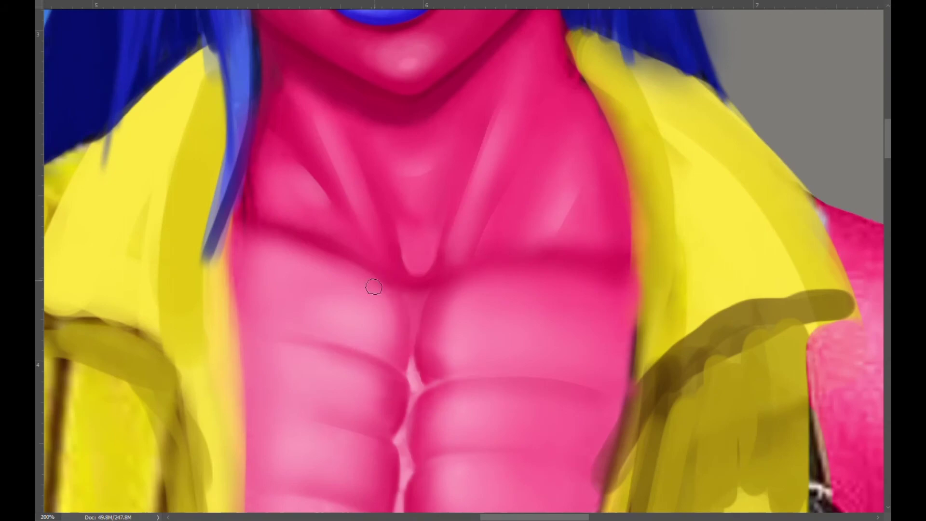
scroll(256, 265, down, 1)
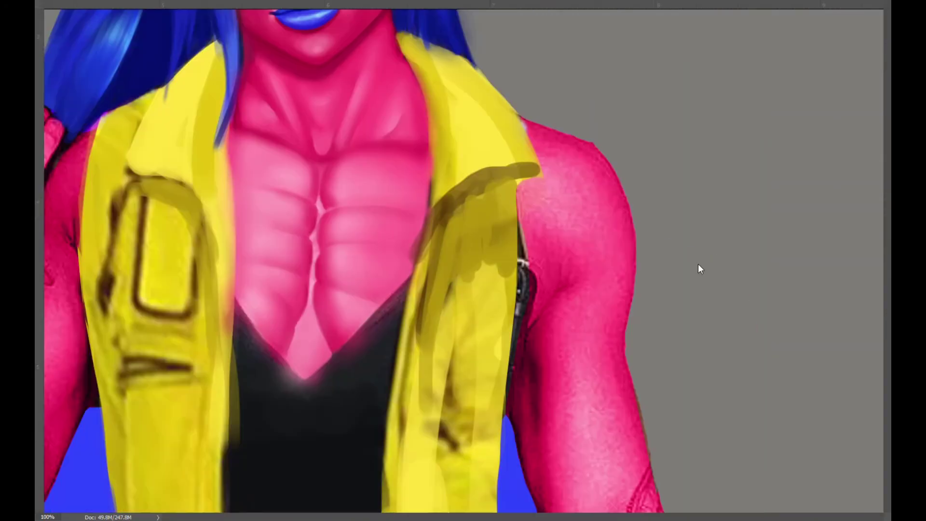
Step: Shade the right shoulder and deltoid darker, then add highlights inside the shoulder
drag(555, 214, 538, 263)
drag(586, 164, 596, 338)
drag(618, 265, 589, 335)
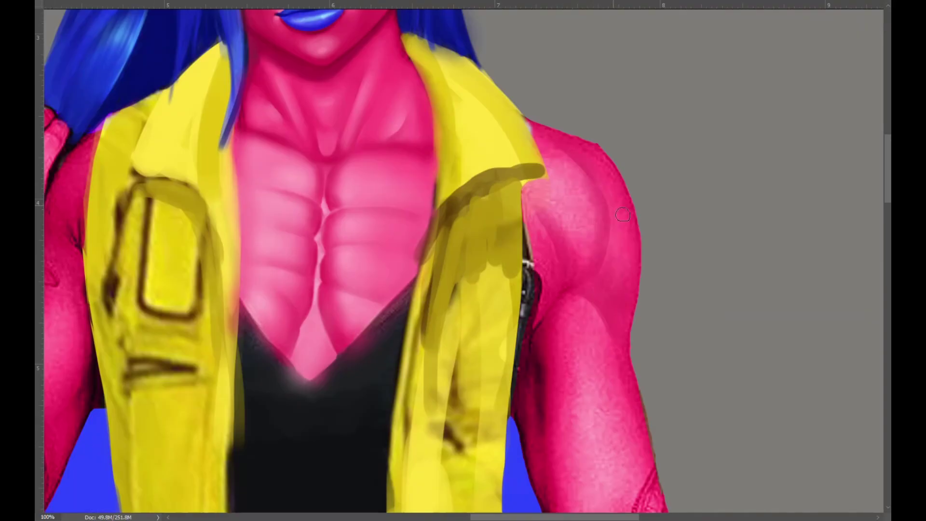
drag(562, 161, 598, 227)
drag(622, 183, 627, 270)
drag(560, 159, 579, 241)
drag(594, 164, 617, 266)
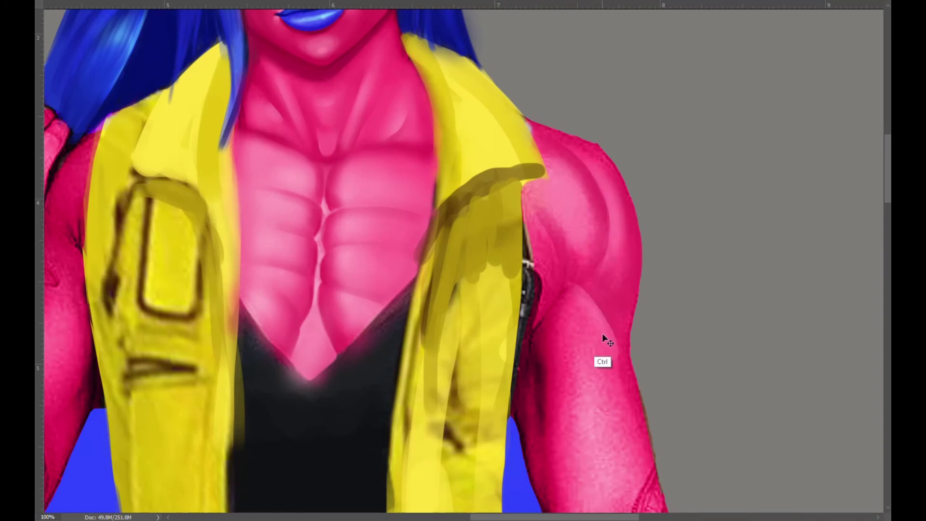
Step: Brighten the inner forearm and biceps with lighter pink
scroll(612, 357, down, 3)
mouse_move(611, 386)
mouse_down()
mouse_move(626, 236)
mouse_move(608, 420)
mouse_up()
mouse_move(588, 357)
mouse_down()
mouse_move(606, 269)
mouse_move(565, 193)
mouse_move(593, 241)
mouse_up()
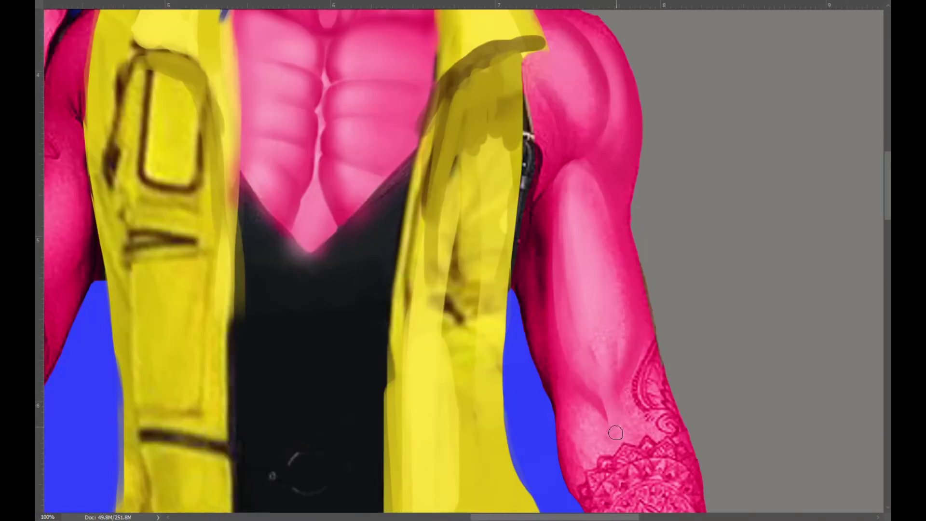
scroll(607, 422, down, 2)
drag(608, 337, 493, 262)
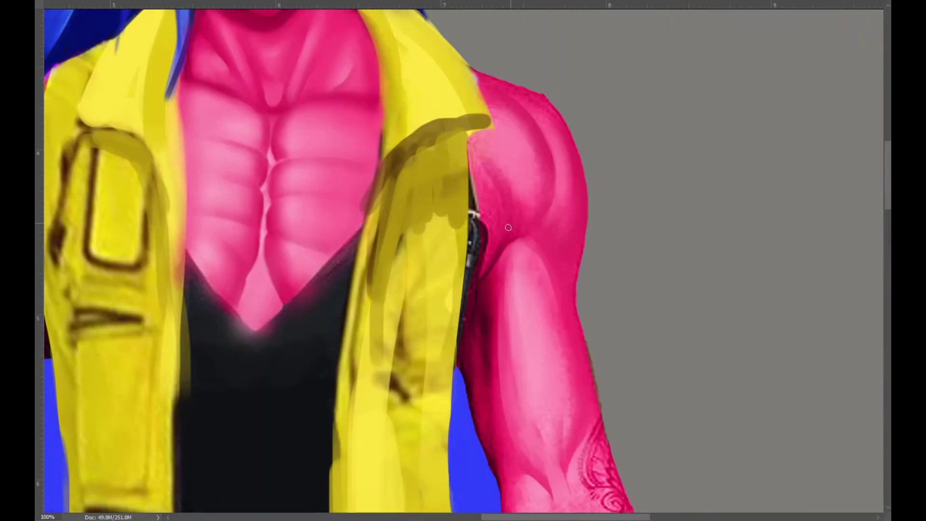
Step: Paint an orange-yellow stroke along the inner upper arm
scroll(554, 374, down, 2)
scroll(592, 300, down, 2)
scroll(561, 279, up, 2)
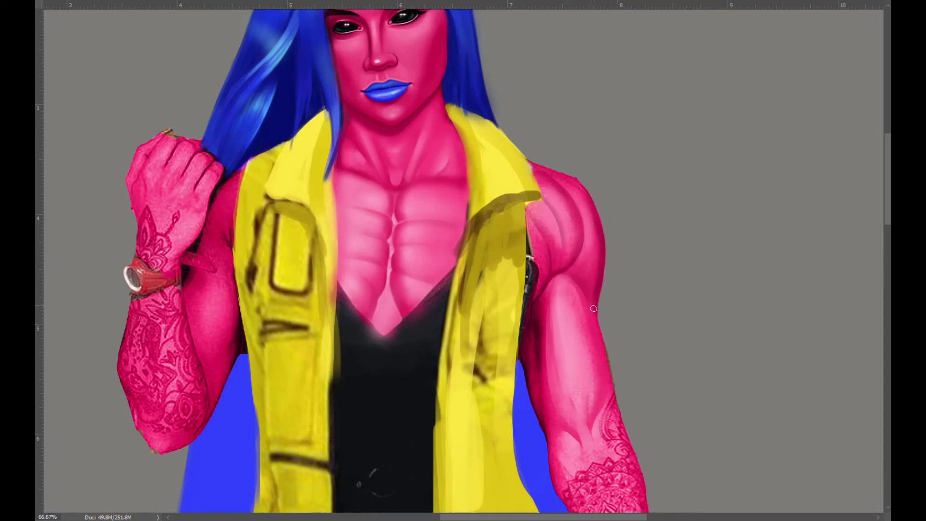
scroll(224, 192, left, 1)
scroll(224, 193, down, 1)
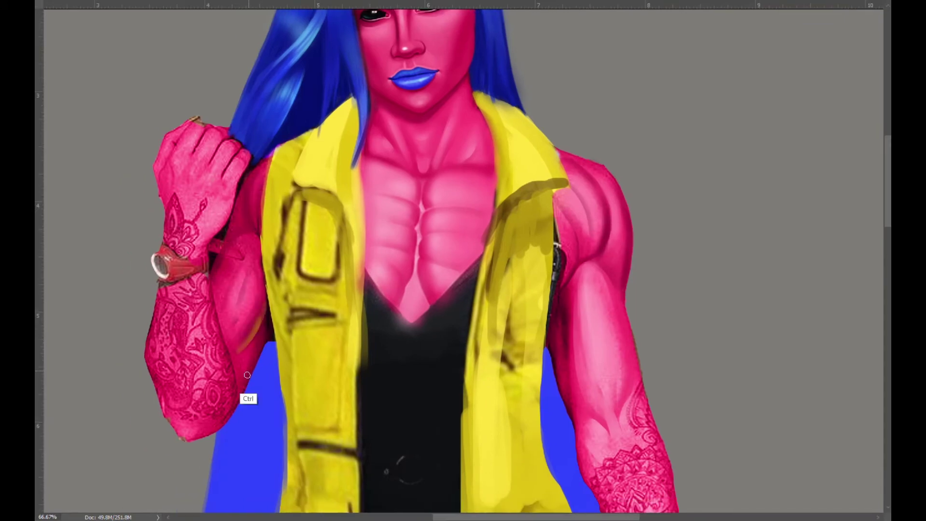
drag(563, 300, 576, 381)
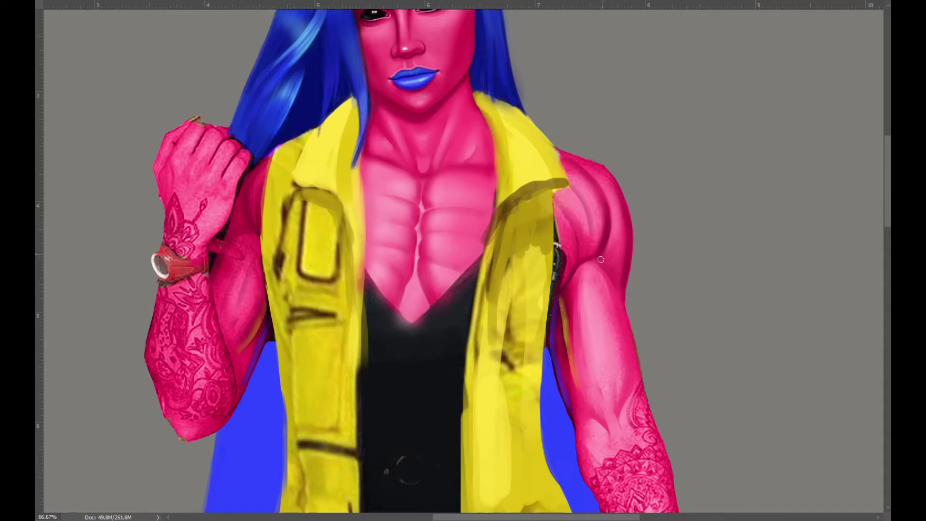
drag(476, 241, 468, 208)
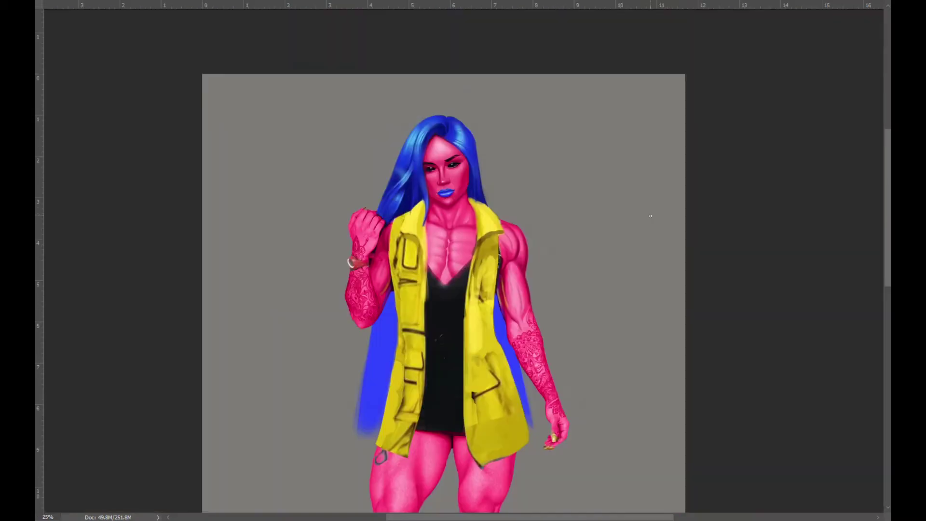
Step: Zoom in on the face and paint a faint warm orange rim along the jawline
key(ctrl+plus)
key(ctrl+plus)
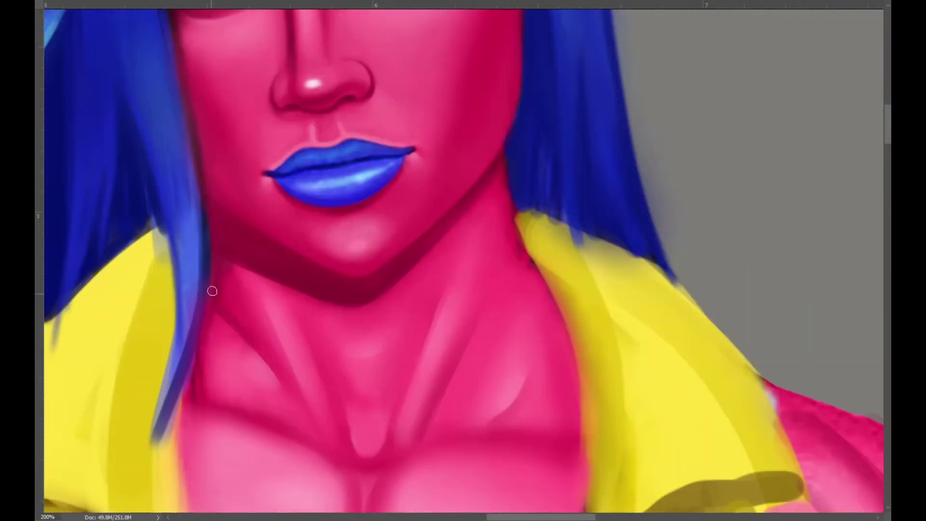
mouse_move(451, 65)
mouse_down()
mouse_move(507, 365)
mouse_move(604, 263)
mouse_up()
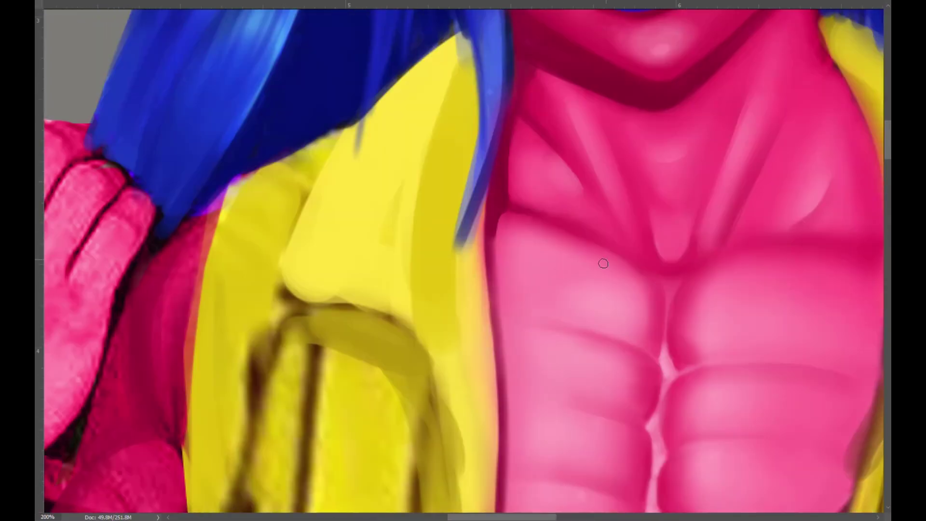
key(ctrl+minus)
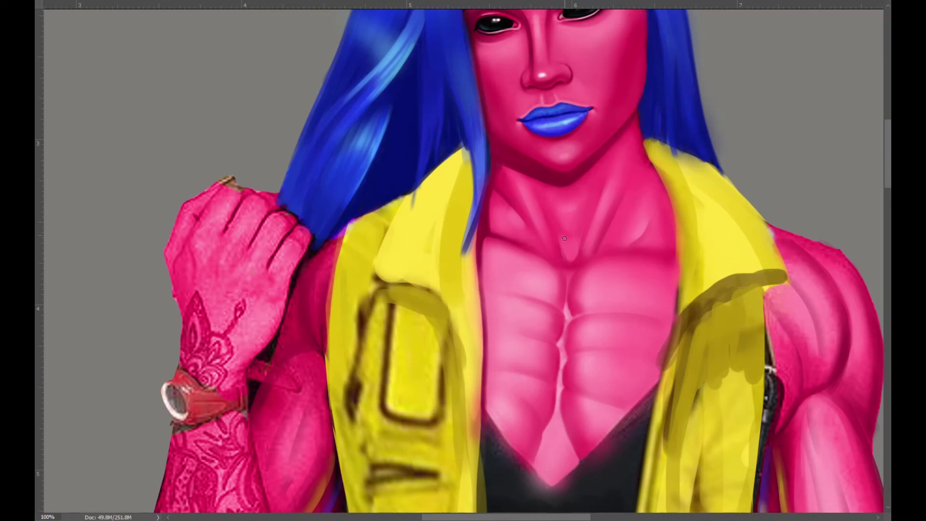
drag(552, 224, 555, 226)
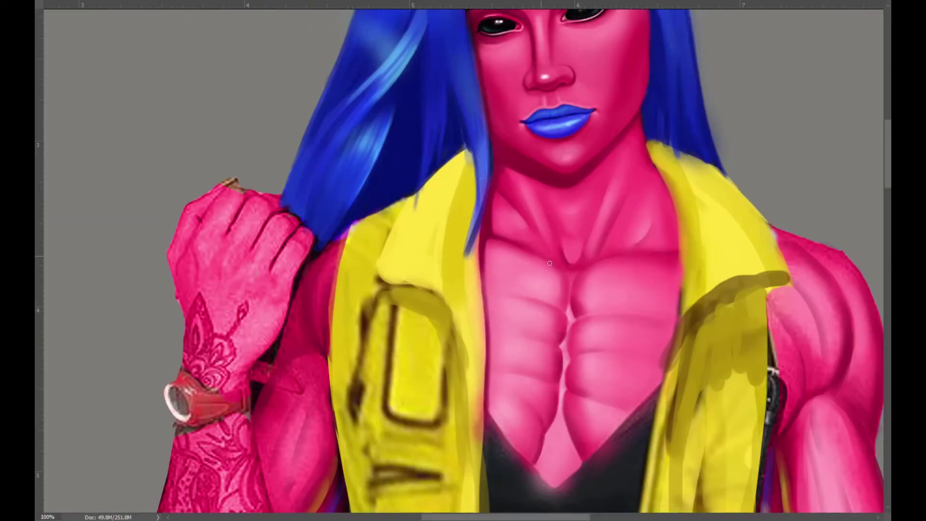
key(ctrl+minus)
key(ctrl+plus)
key(ctrl+plus)
key(ctrl+plus)
mouse_move(392, 238)
mouse_down()
mouse_move(554, 275)
mouse_move(672, 157)
mouse_up()
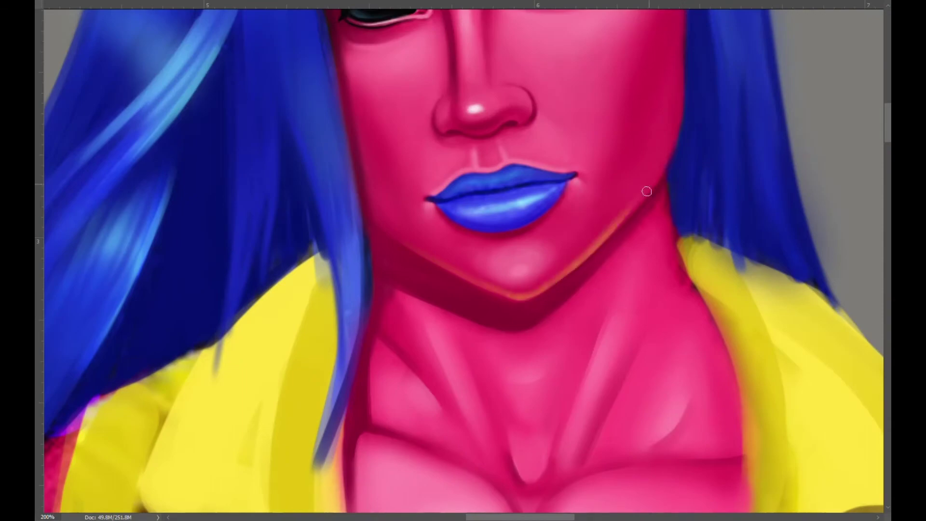
drag(427, 261, 499, 291)
key(ctrl+plus)
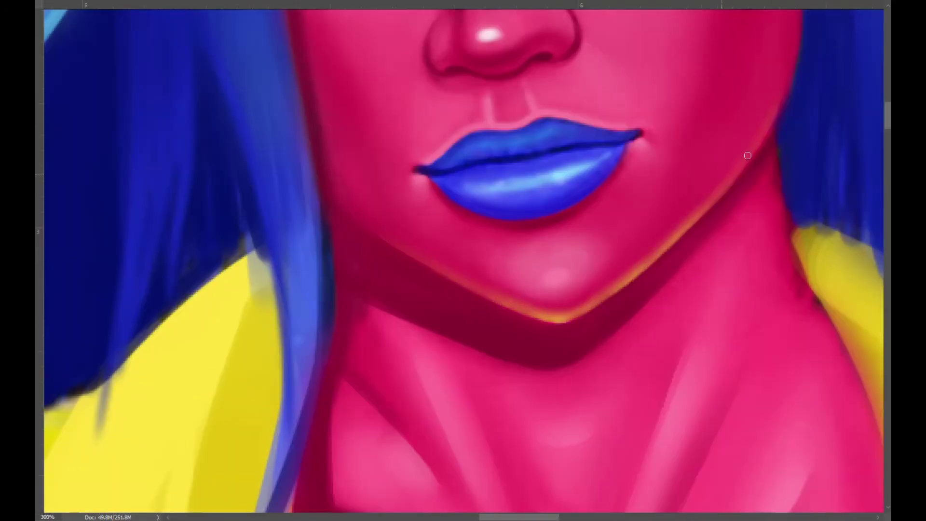
key(ctrl+plus)
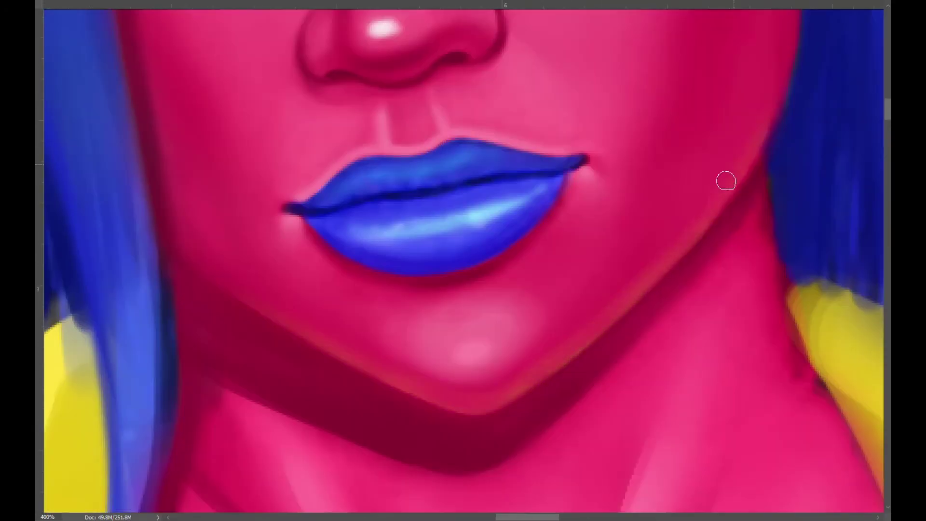
scroll(473, 398, down, 8)
scroll(598, 320, up, 2)
scroll(244, 150, up, 2)
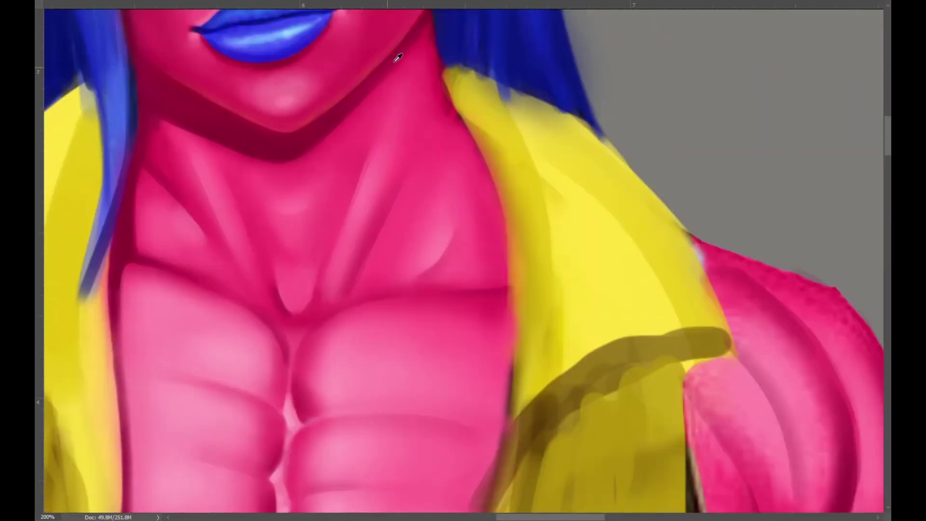
Step: Enlarge the brush and deepen the dark shading down the shoulder and deltoid
scroll(536, 438, up, 2)
scroll(563, 356, down, 2)
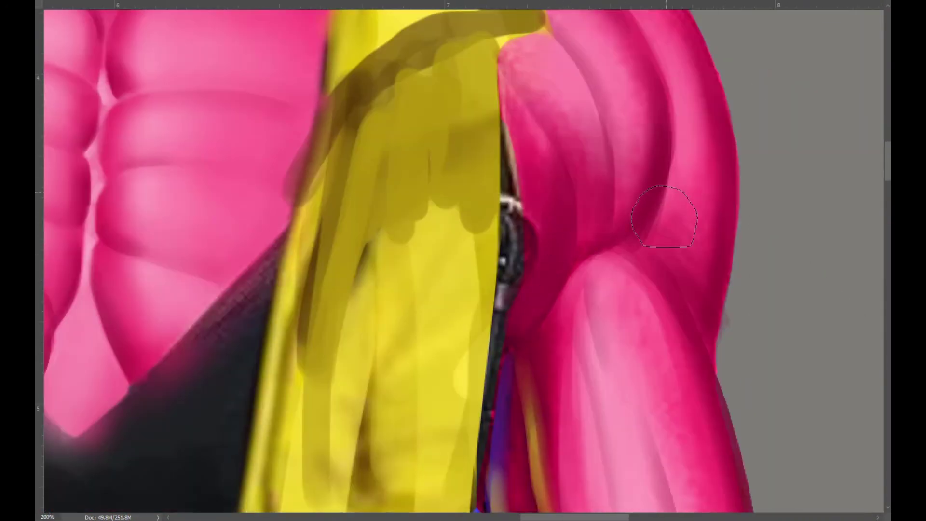
scroll(659, 369, up, 2)
key(bracketright)
key(bracketright)
key(bracketright)
scroll(749, 230, left, 1)
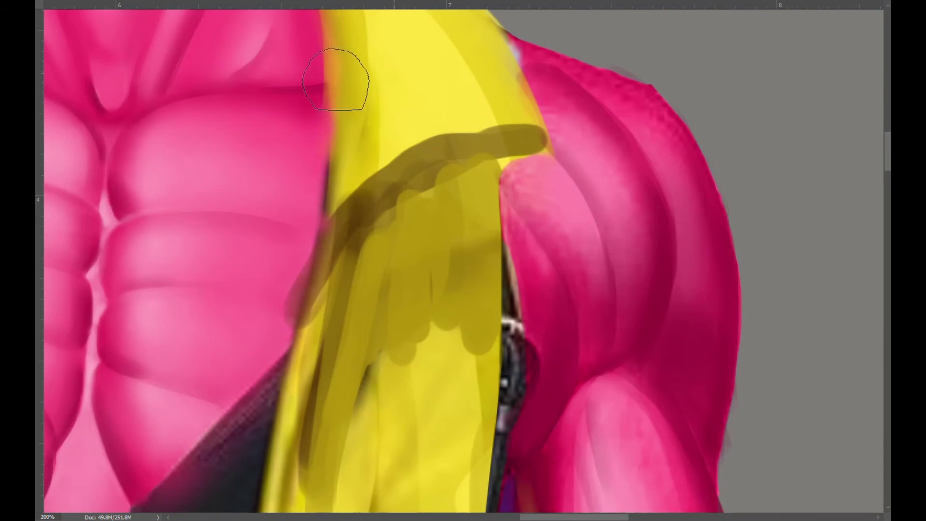
drag(704, 164, 705, 345)
mouse_move(666, 57)
mouse_down()
mouse_move(562, 67)
mouse_move(580, 373)
mouse_up()
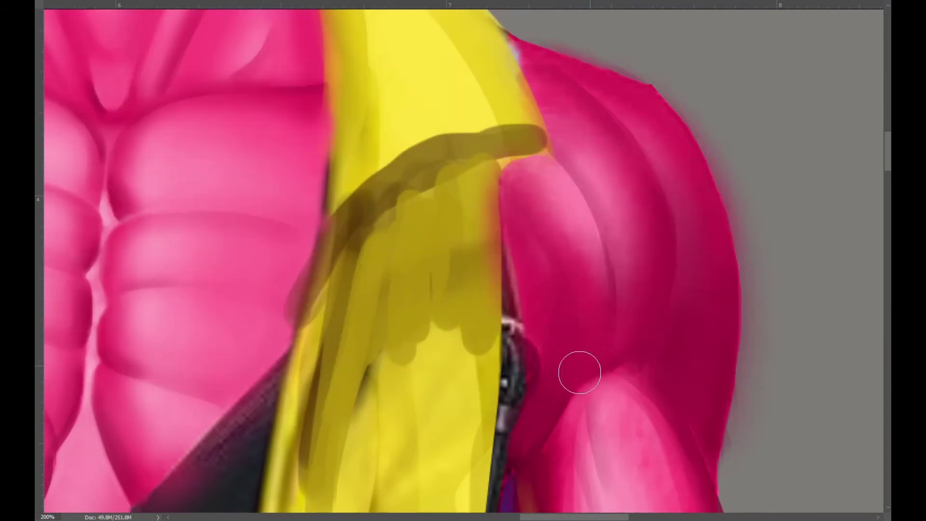
scroll(757, 311, down, 2)
Step: Zoom to the legs and paint shading down the right thigh and lower leg
key(ctrl+minus)
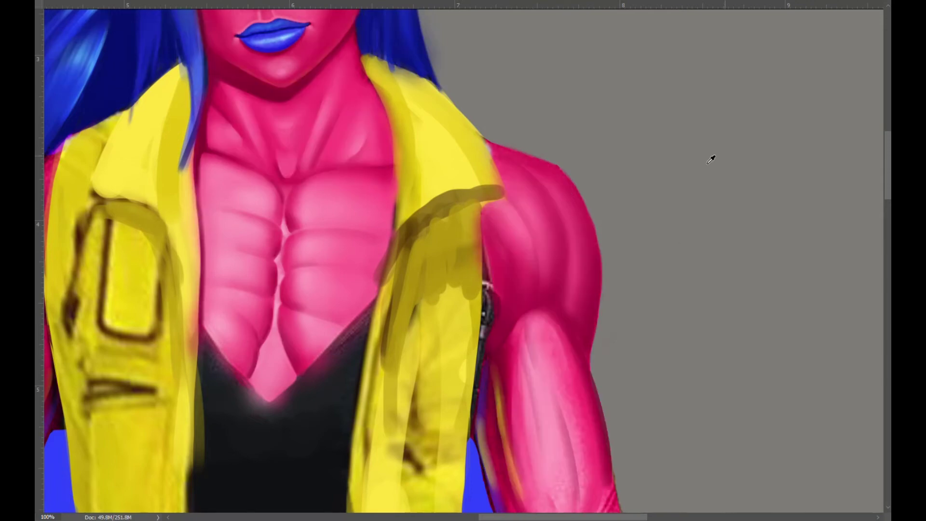
drag(713, 157, 756, 153)
scroll(585, 175, down, 5)
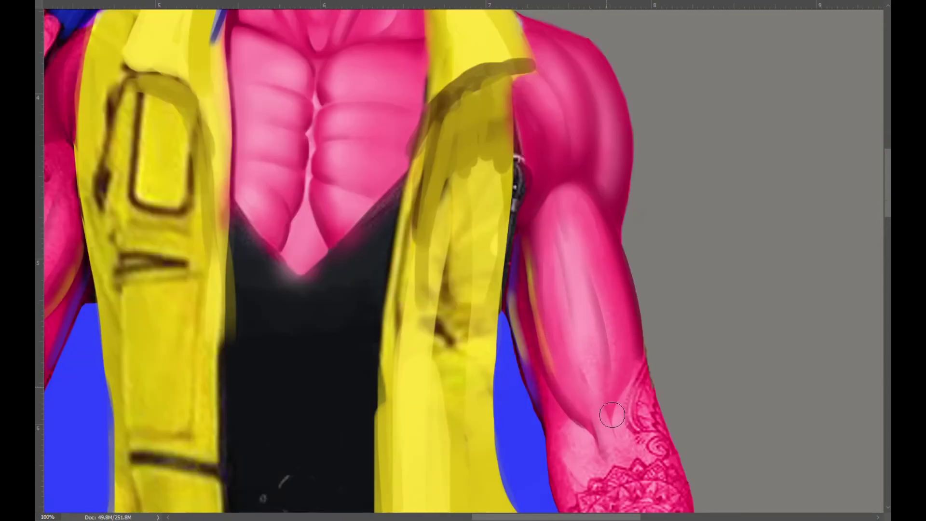
scroll(632, 327, down, 5)
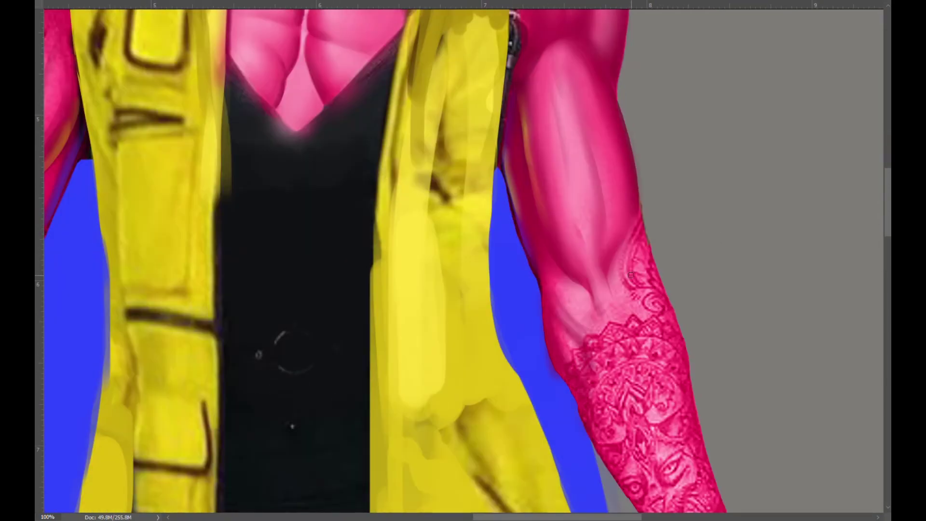
scroll(651, 377, down, 5)
key(ctrl+0)
key(ctrl+plus)
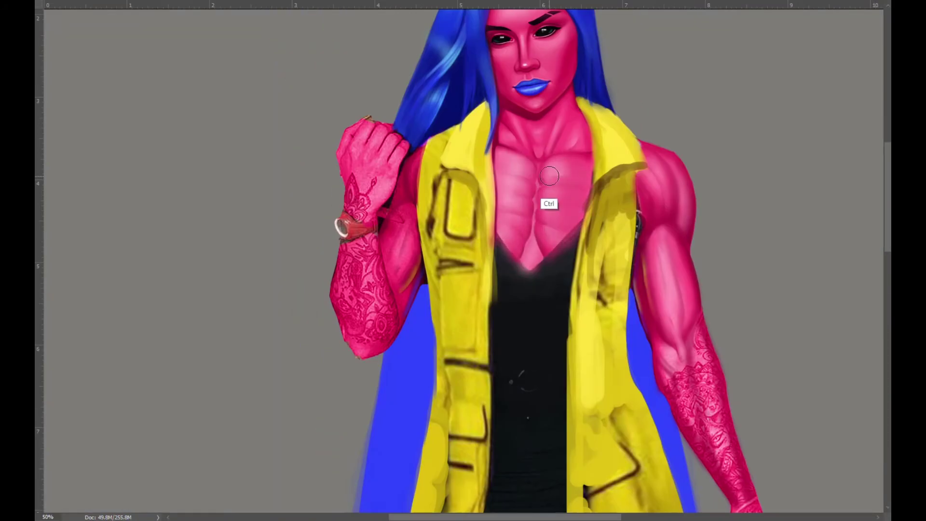
key(ctrl+minus)
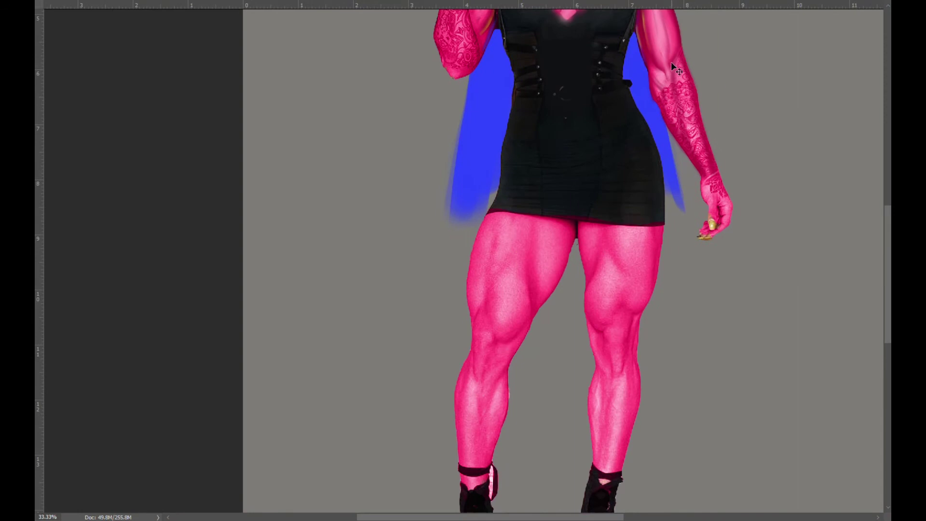
key(ctrl+plus)
drag(642, 228, 698, 386)
scroll(692, 334, down, 3)
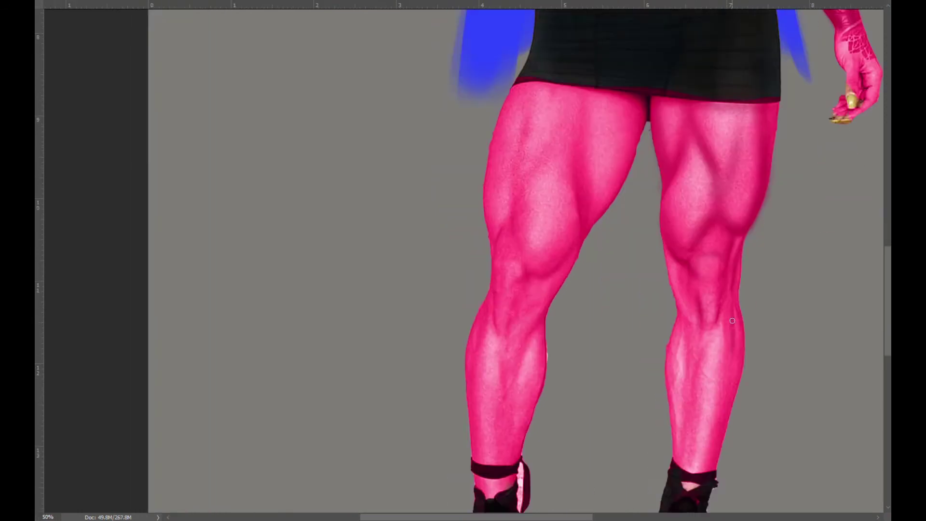
drag(682, 355, 685, 454)
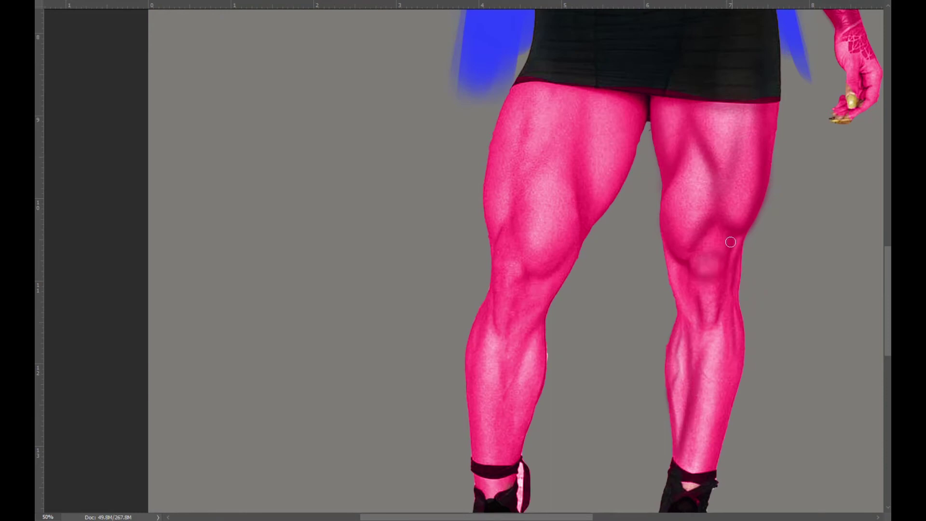
Step: At 66.67% zoom, paint brighter highlights on both thighs and soften them around the left knee
key(ctrl+0)
key(ctrl+plus)
key(ctrl+plus)
key(ctrl+plus)
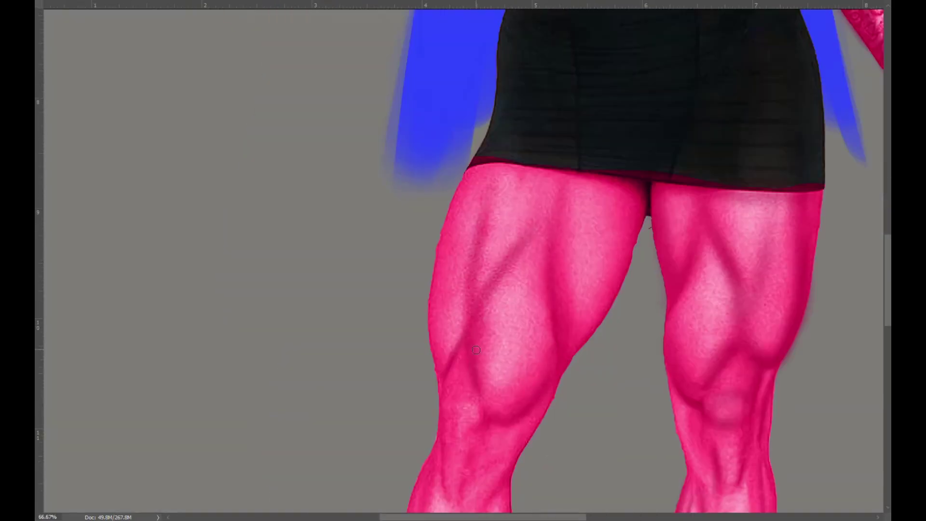
scroll(472, 356, down, 2)
scroll(652, 239, up, 3)
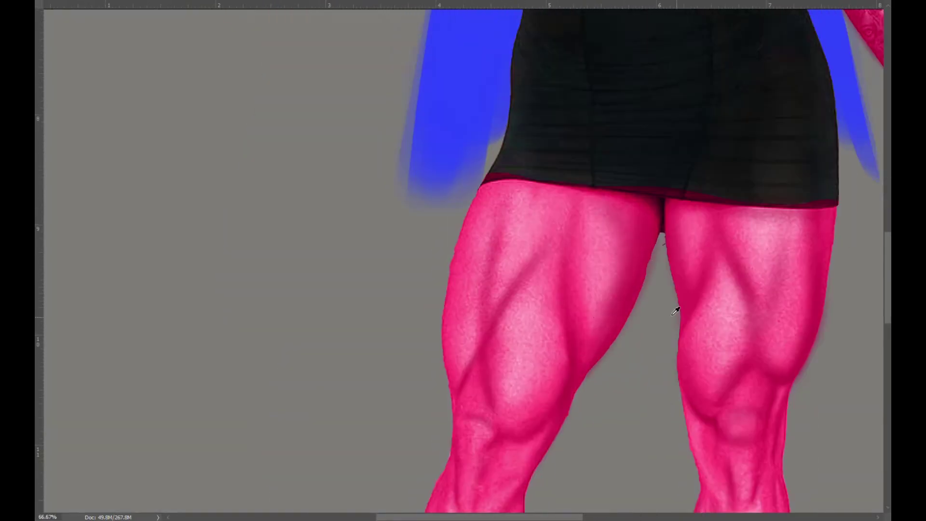
drag(761, 227, 728, 338)
mouse_move(518, 386)
mouse_down()
mouse_move(527, 221)
mouse_move(532, 308)
mouse_move(509, 227)
mouse_move(533, 300)
mouse_up()
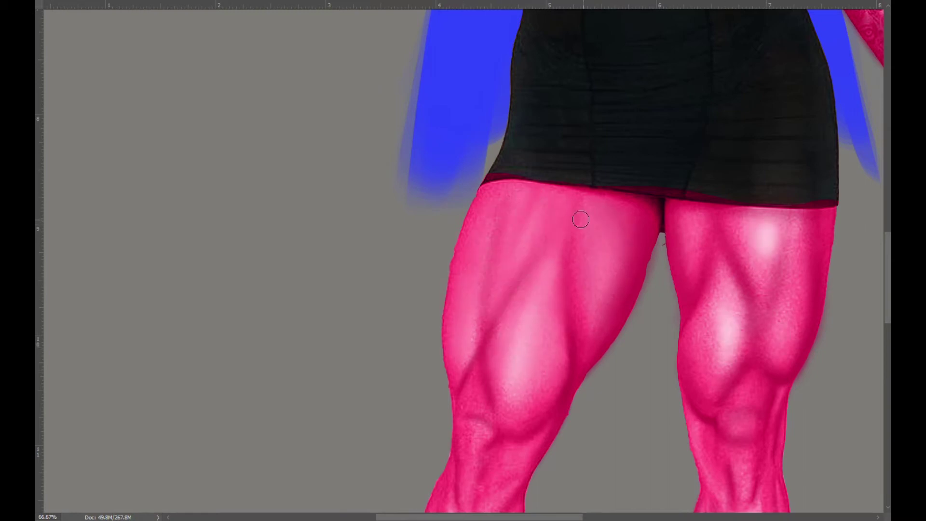
scroll(483, 309, down, 3)
drag(471, 321, 517, 251)
mouse_move(724, 261)
mouse_down()
mouse_move(717, 201)
mouse_move(772, 120)
mouse_move(727, 201)
mouse_move(728, 232)
mouse_up()
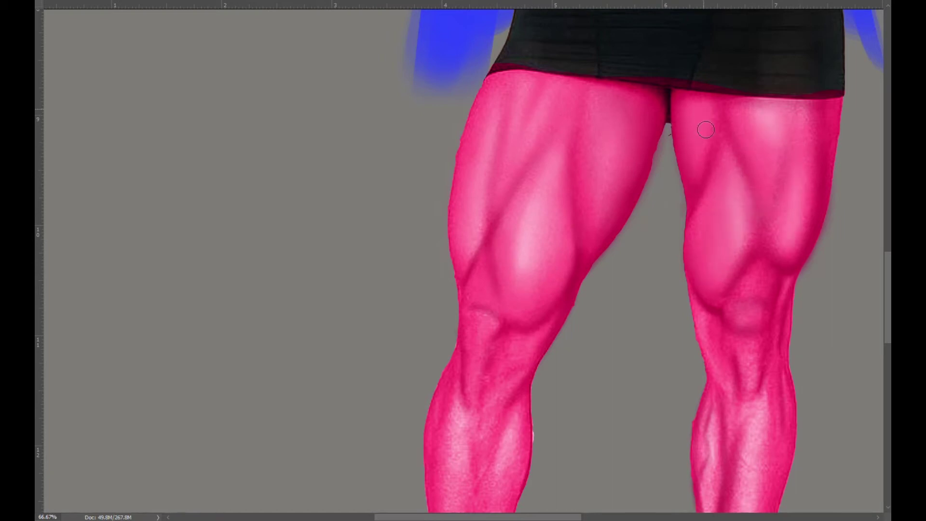
Step: Tone down the right thigh's highlights and darken shading around the knees and right calf
drag(689, 145, 777, 130)
drag(789, 217, 744, 182)
drag(752, 290, 745, 390)
scroll(752, 270, down, 5)
drag(478, 270, 521, 309)
mouse_move(786, 396)
mouse_down()
mouse_move(796, 215)
mouse_move(791, 278)
mouse_up()
drag(733, 338, 765, 258)
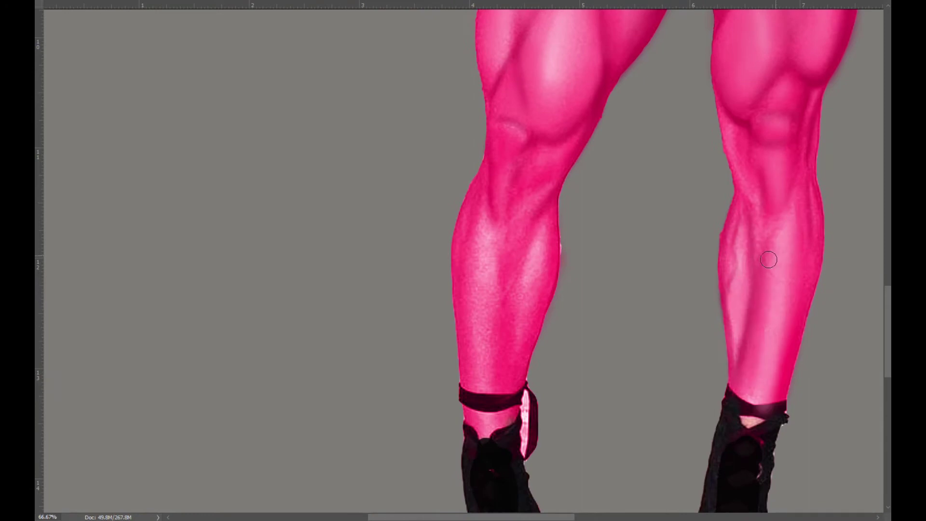
drag(781, 203, 758, 395)
Step: Deepen the muscle creases on both thighs and shade along the right knee and shin
scroll(771, 145, up, 4)
drag(820, 116, 816, 217)
mouse_move(541, 111)
mouse_down()
mouse_move(513, 193)
mouse_move(514, 272)
mouse_up()
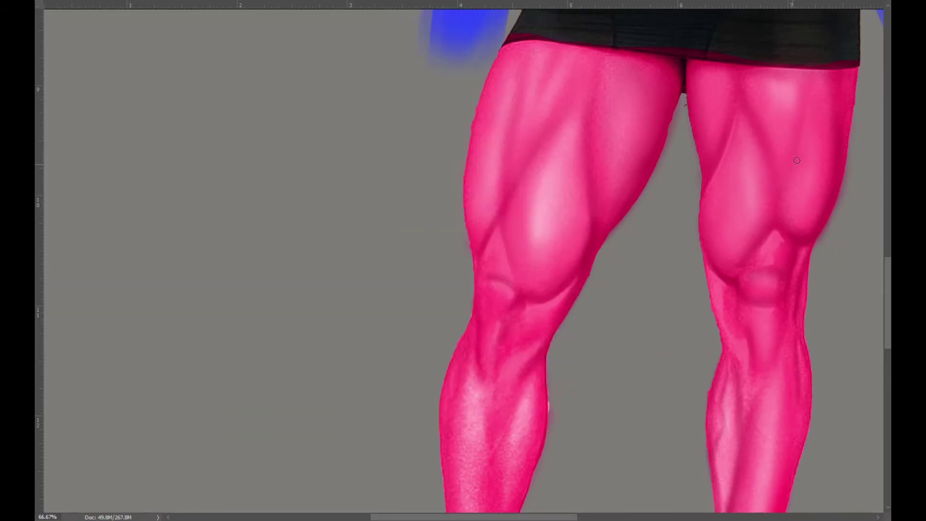
drag(732, 111, 707, 251)
drag(705, 217, 736, 275)
drag(770, 155, 778, 218)
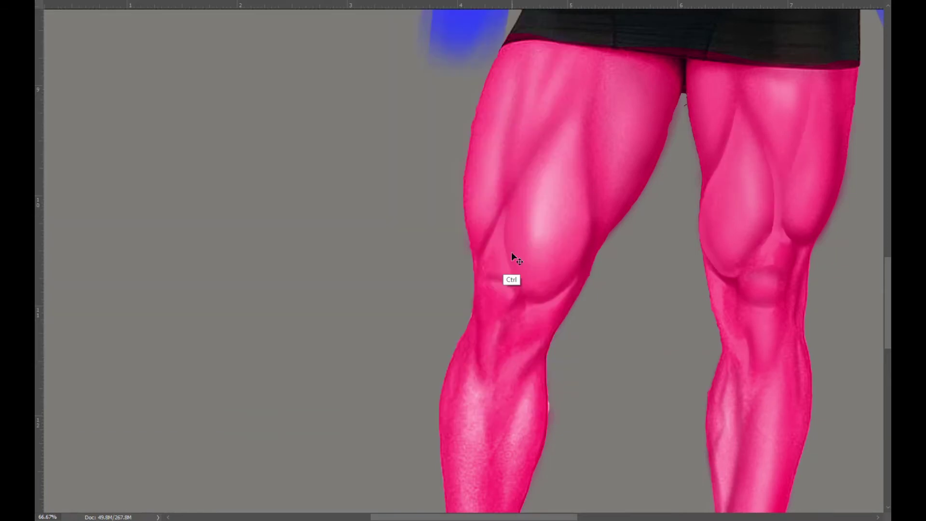
drag(528, 133, 506, 201)
drag(591, 84, 606, 145)
drag(560, 58, 569, 116)
drag(802, 131, 793, 222)
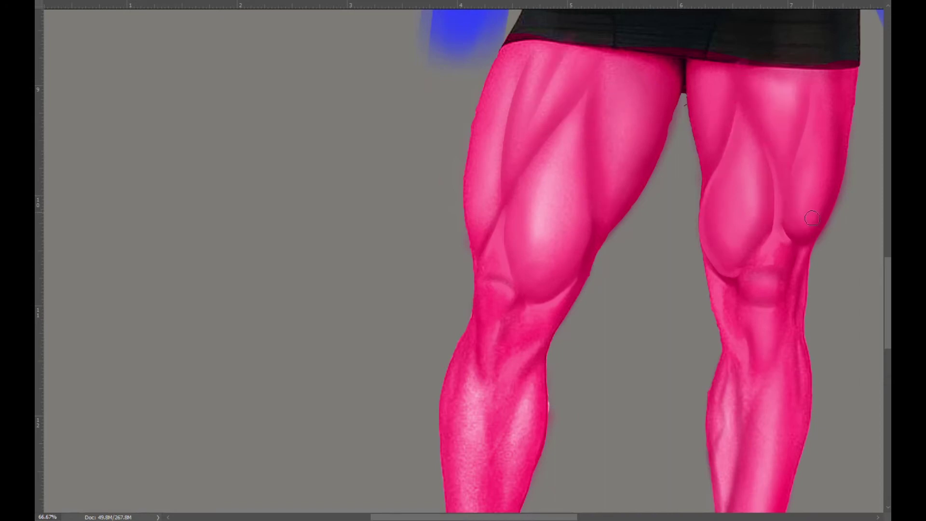
drag(746, 311, 763, 381)
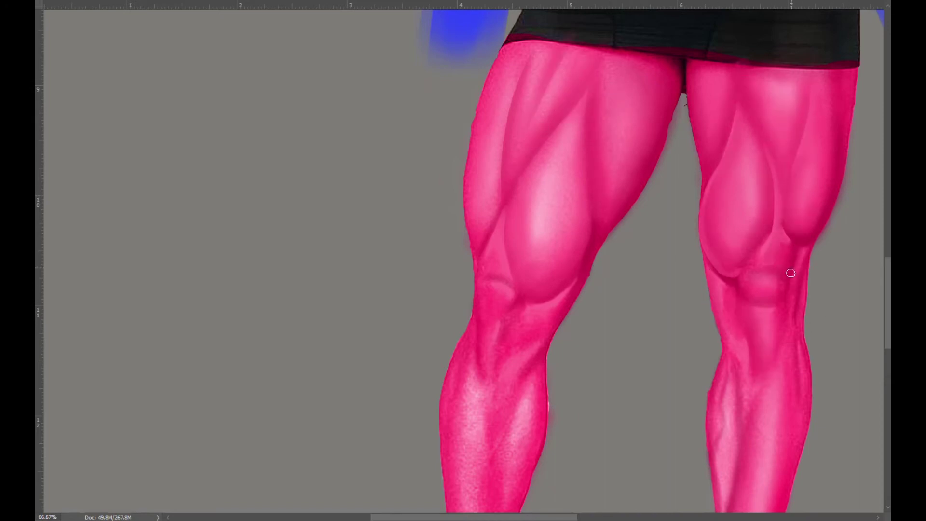
scroll(503, 282, up, 1)
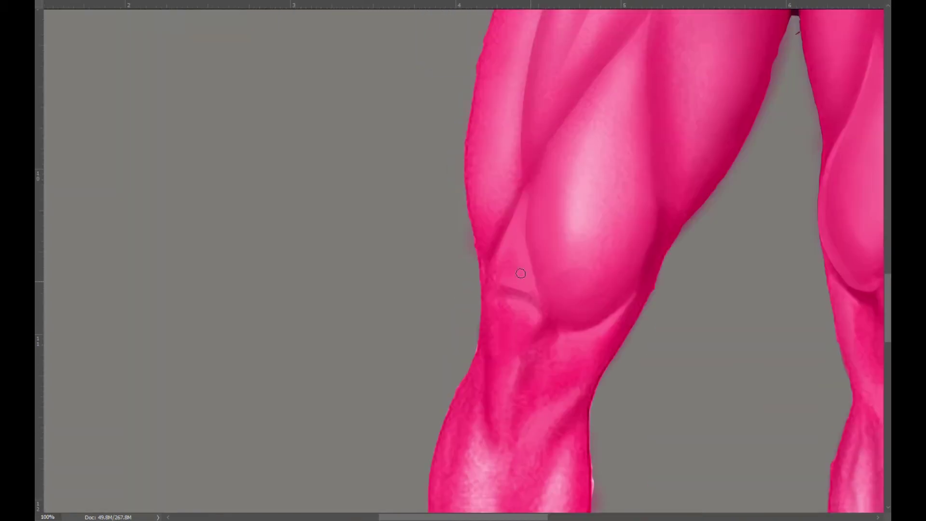
scroll(639, 295, down, 3)
scroll(616, 392, down, 1)
scroll(841, 112, down, 2)
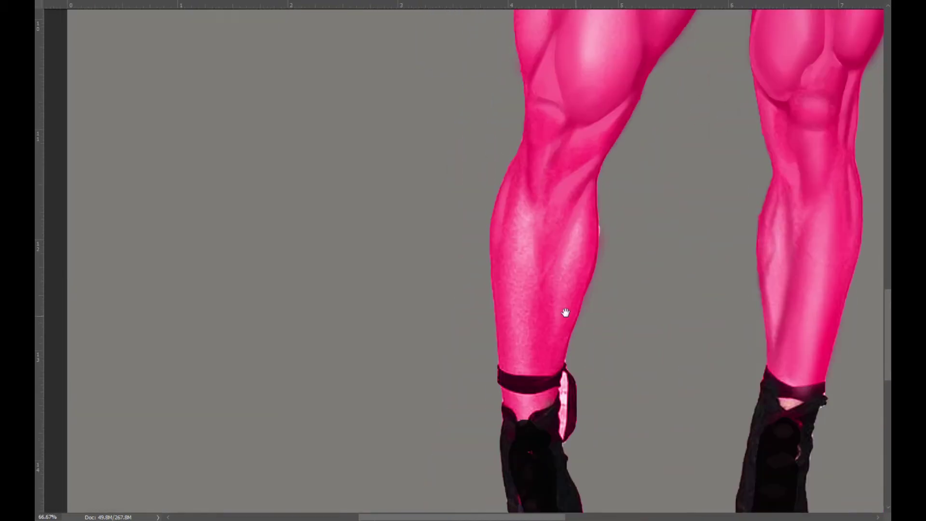
scroll(547, 246, up, 3)
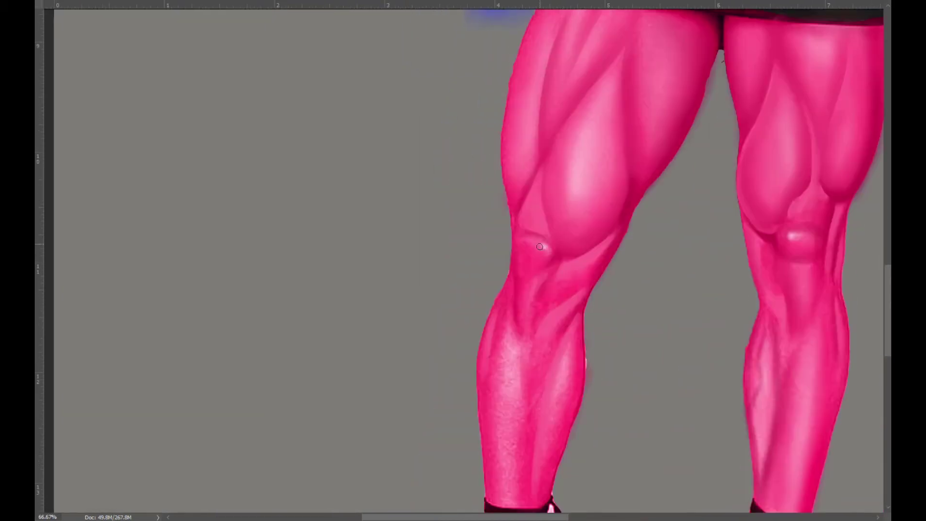
scroll(543, 249, up, 2)
scroll(527, 299, up, 2)
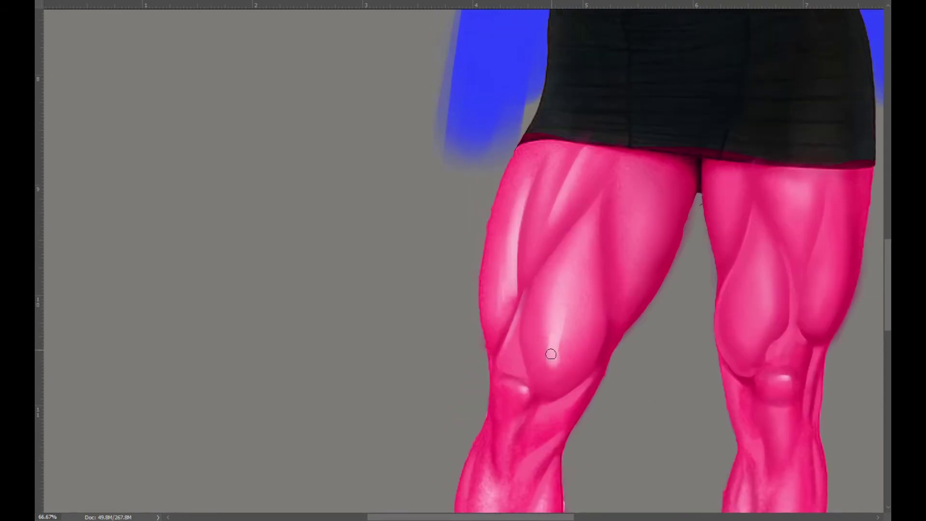
key(ctrl+0)
scroll(548, 380, up, 4)
mouse_move(220, 301)
mouse_down()
mouse_move(470, 415)
mouse_move(495, 345)
mouse_up()
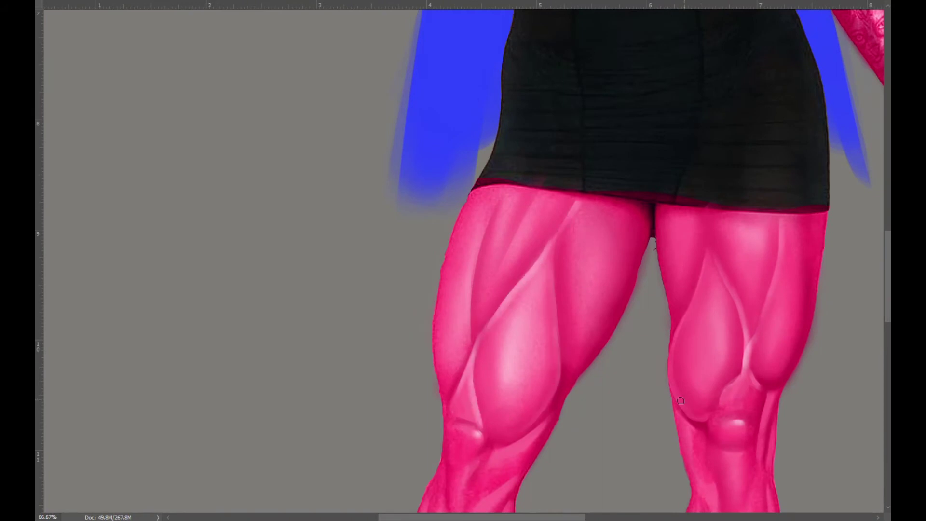
scroll(830, 391, down, 2)
scroll(772, 386, down, 2)
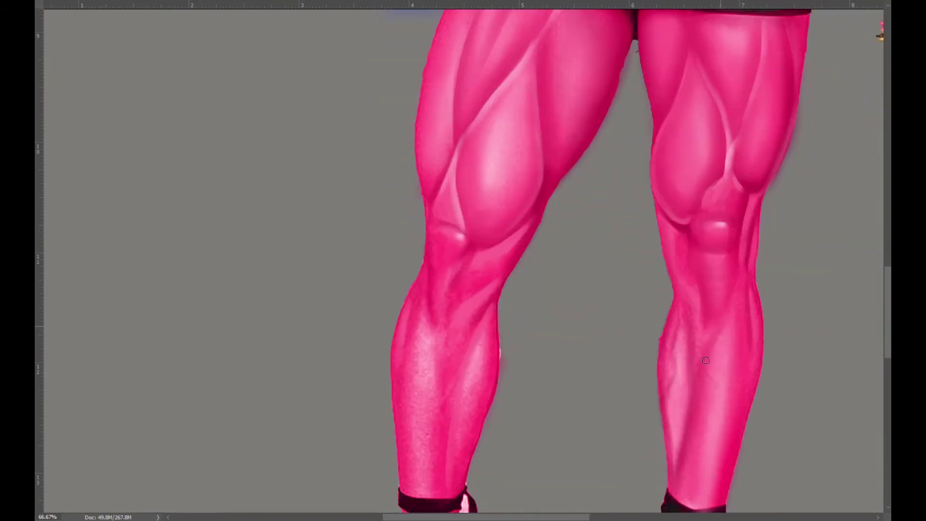
scroll(528, 362, left, 1)
drag(550, 199, 542, 269)
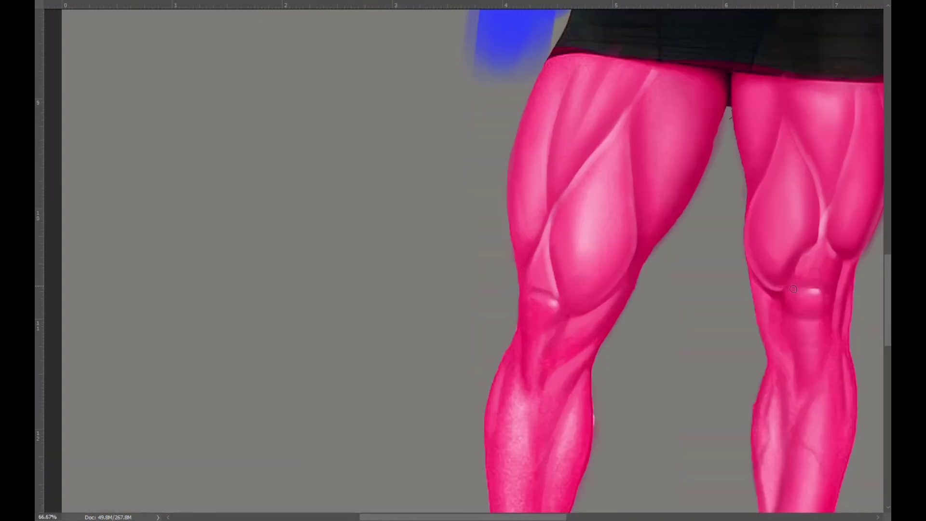
scroll(538, 347, down, 2)
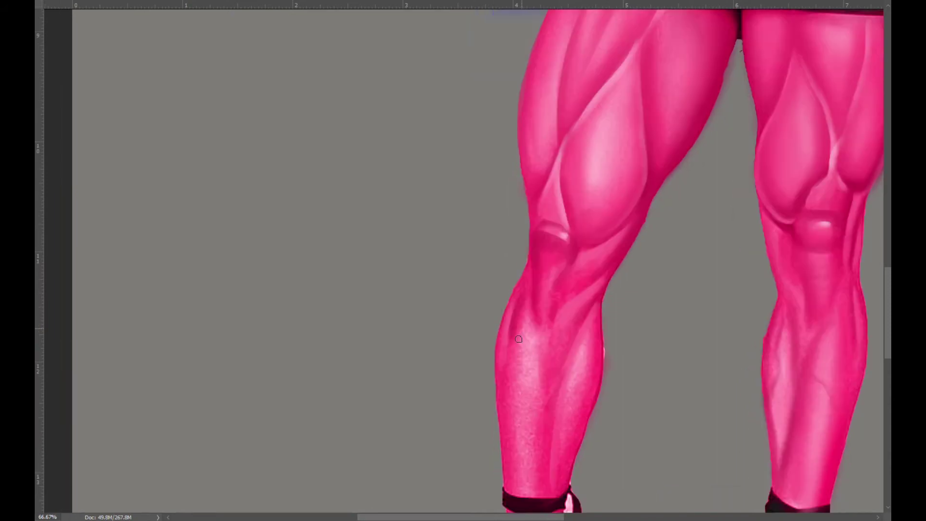
scroll(487, 204, down, 2)
scroll(487, 204, right, 1)
scroll(486, 204, up, 3)
scroll(487, 204, left, 1)
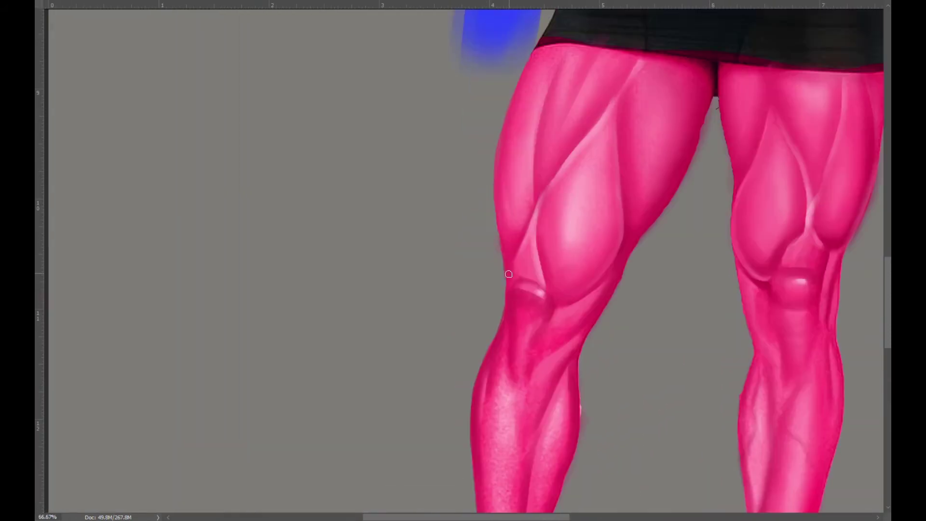
scroll(603, 176, up, 3)
scroll(603, 176, right, 3)
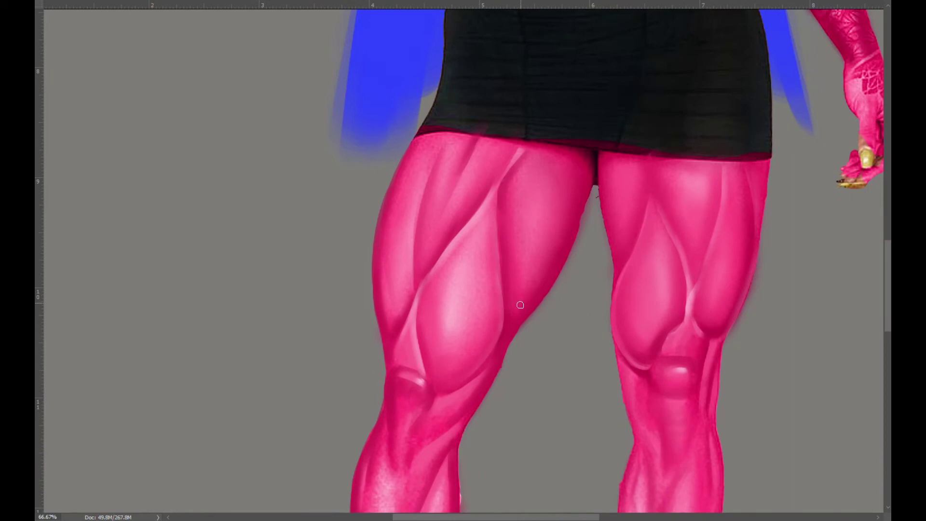
drag(731, 192, 713, 348)
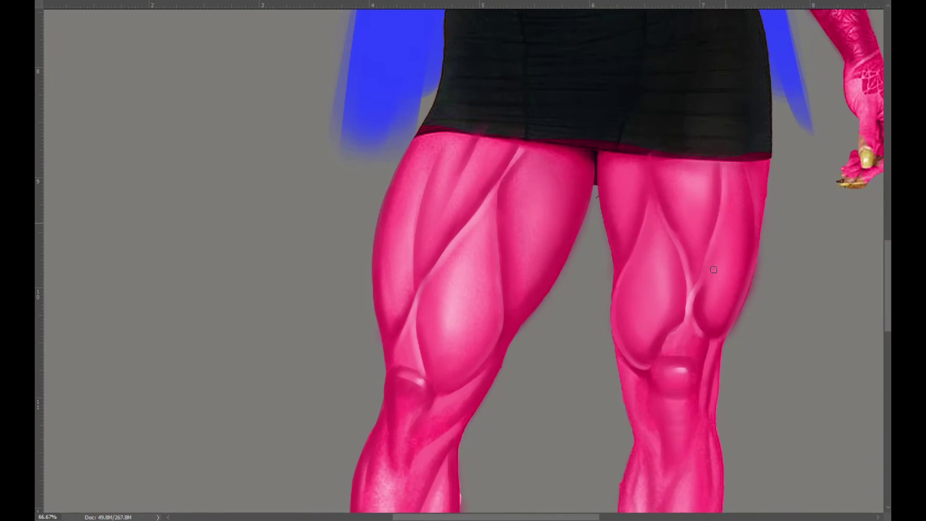
scroll(720, 281, down, 2)
scroll(720, 282, left, 1)
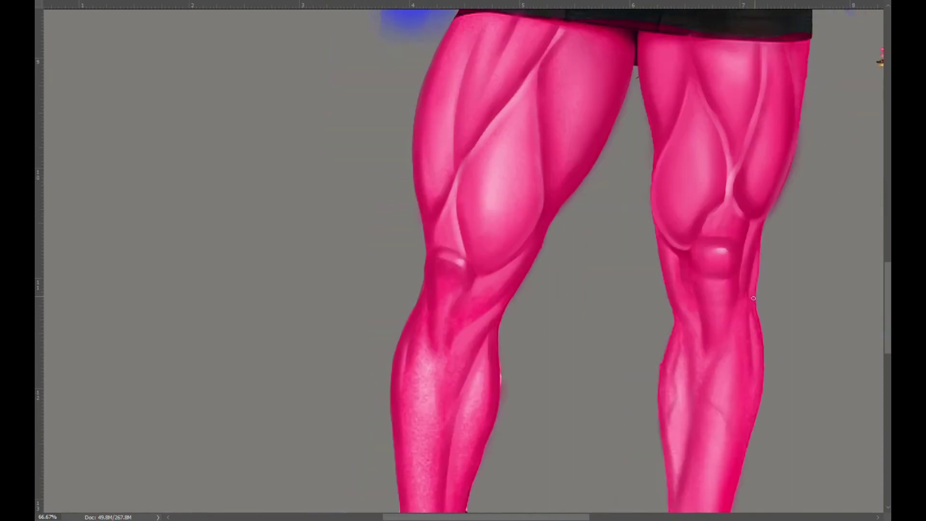
scroll(758, 184, up, 1)
scroll(758, 184, right, 1)
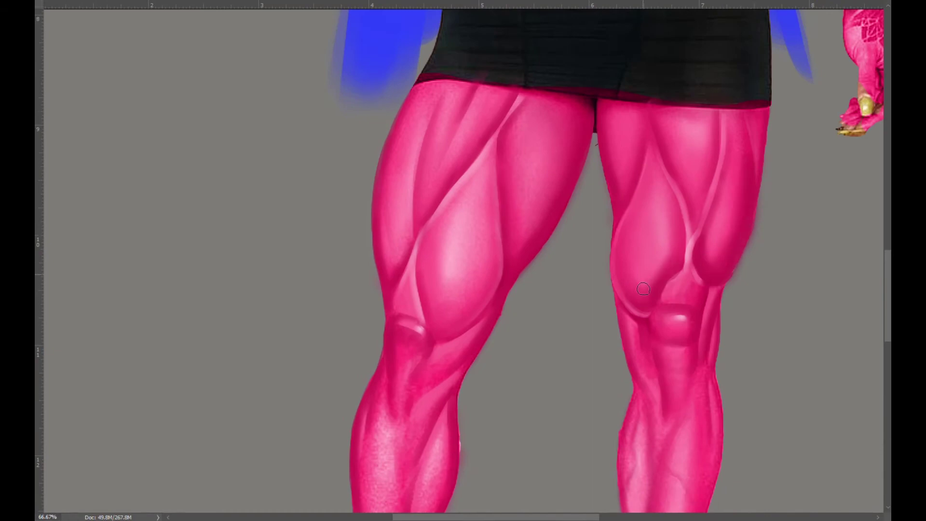
scroll(693, 269, up, 5)
key(ctrl+0)
scroll(414, 415, up, 2)
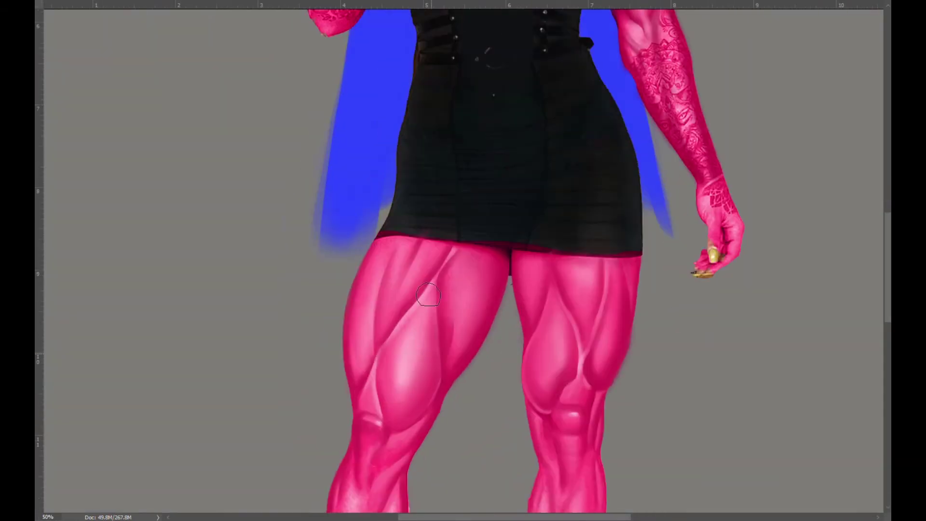
key(ctrl+0)
scroll(400, 382, up, 2)
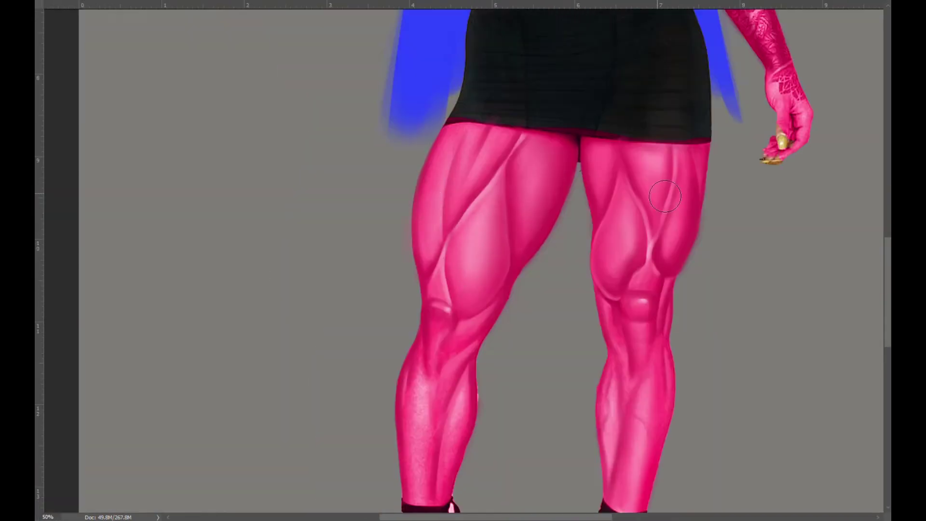
scroll(551, 281, down, 2)
scroll(551, 282, left, 1)
scroll(497, 186, down, 1)
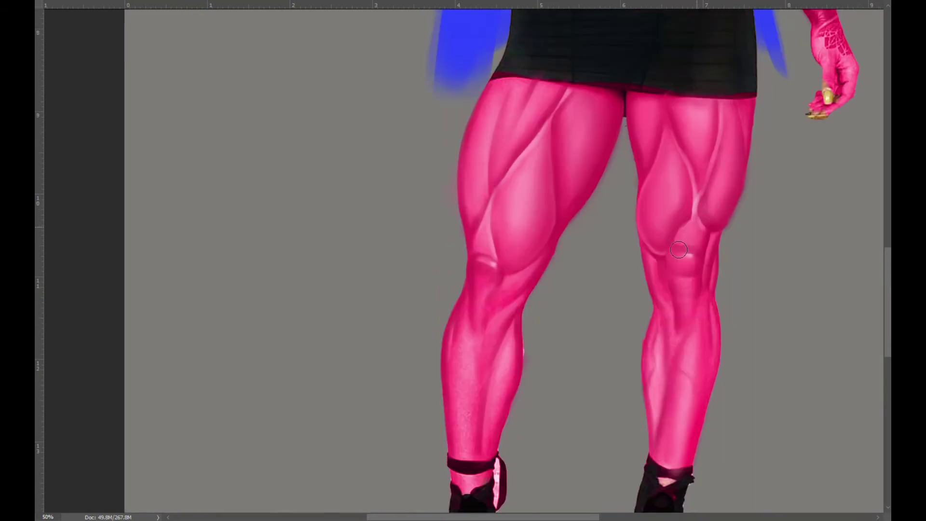
scroll(745, 191, down, 3)
scroll(464, 260, up, 4)
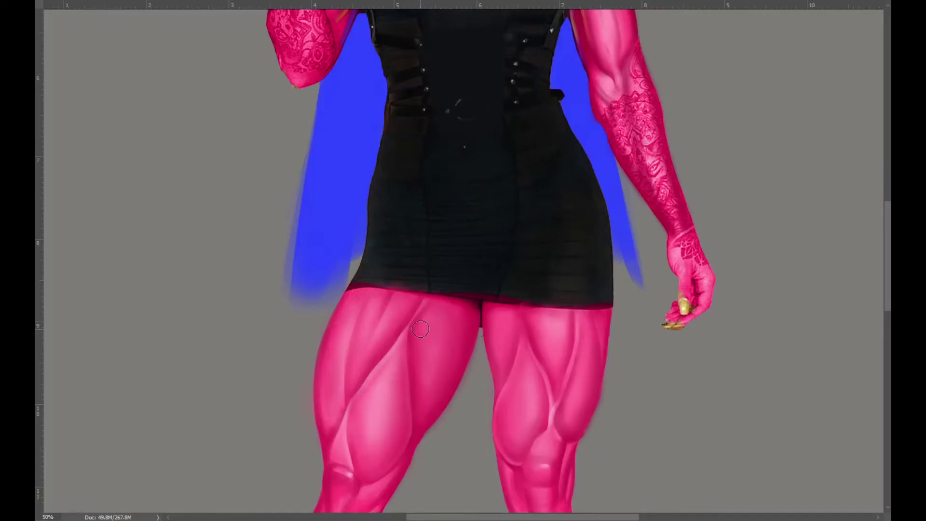
scroll(440, 250, down, 2)
scroll(687, 307, down, 1)
scroll(687, 307, down, 2)
scroll(687, 307, left, 2)
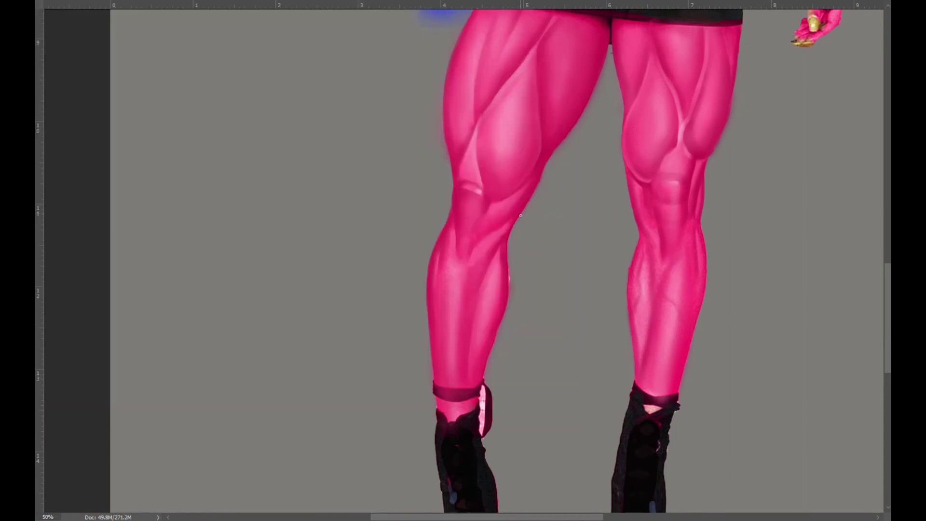
scroll(680, 197, up, 4)
Step: Paint light highlight strokes down the right knee, then zoom in close on the lower leg
mouse_move(651, 130)
mouse_down()
mouse_move(647, 279)
mouse_move(637, 205)
mouse_up()
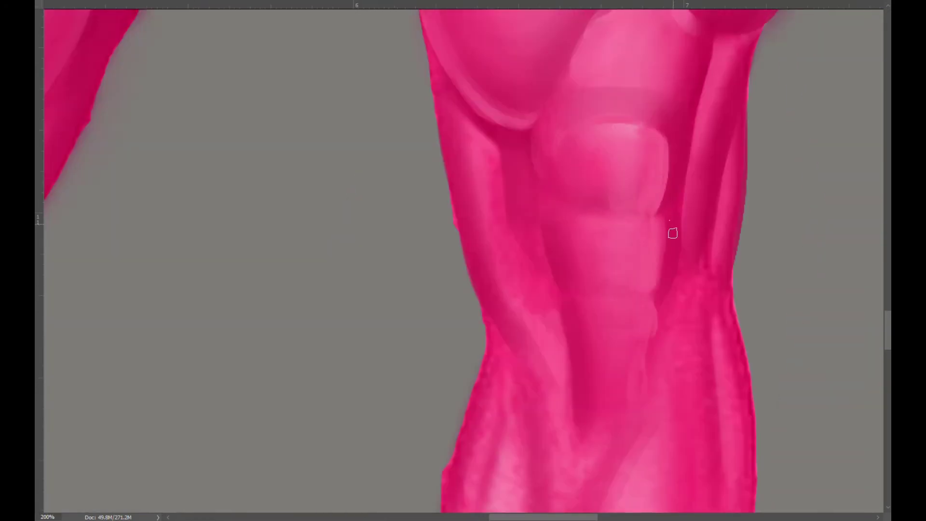
key(ctrl+minus)
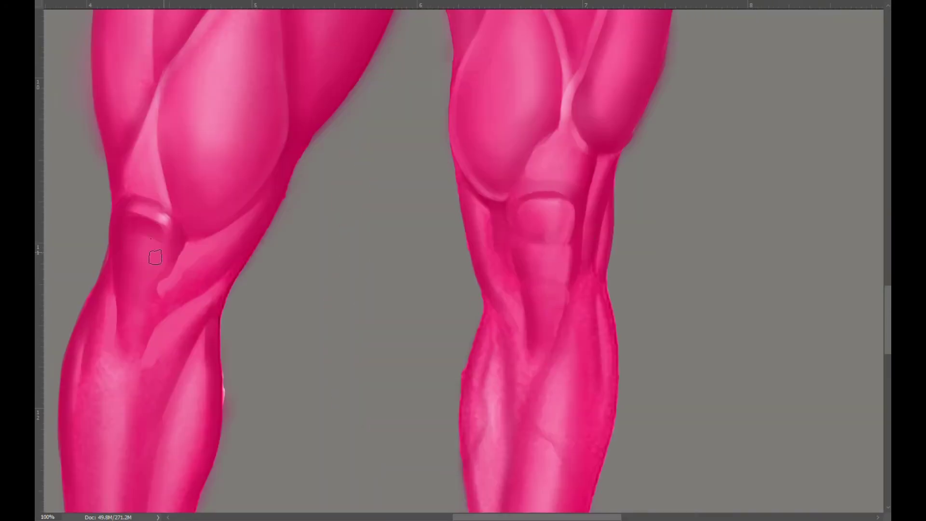
key(ctrl+minus)
key(ctrl+plus)
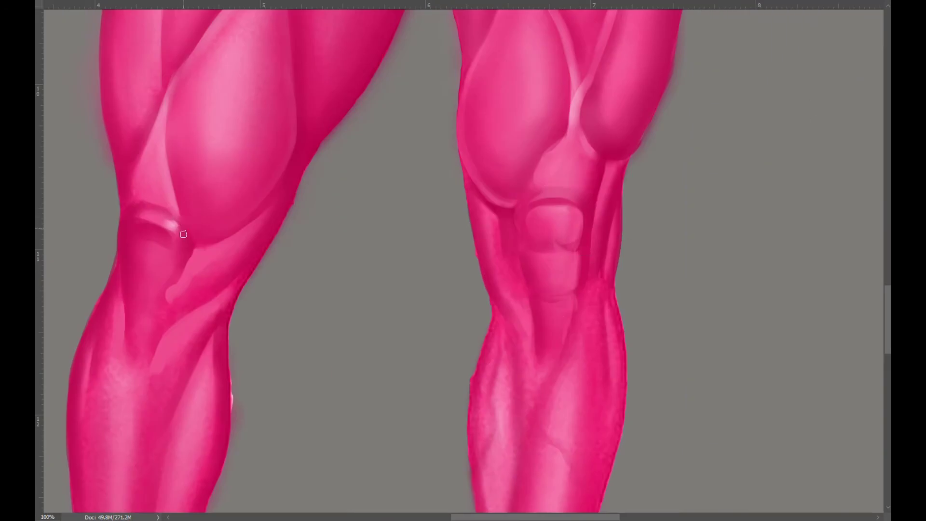
key(ctrl+plus)
key(ctrl+minus)
key(ctrl+plus)
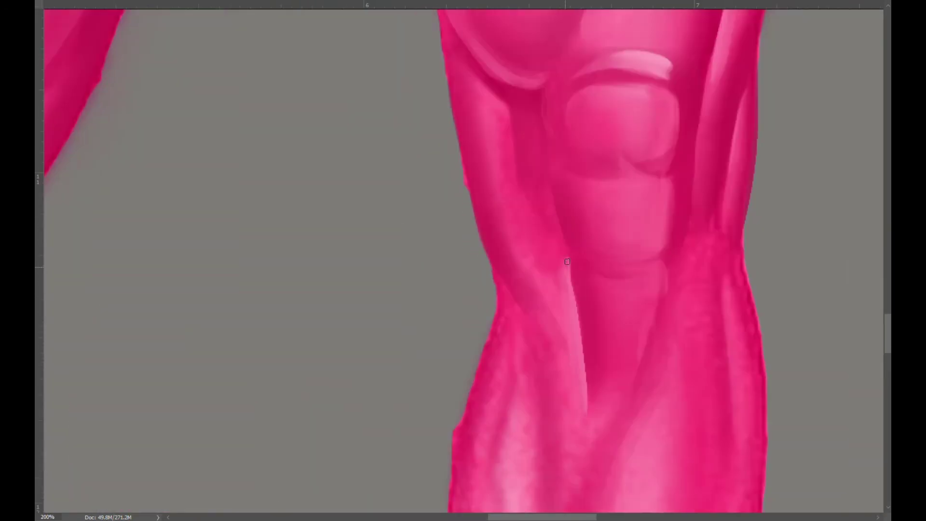
Step: Add highlight strokes along the inner shin and lower leg, then check both legs
drag(519, 332, 506, 169)
drag(497, 395, 477, 431)
key(ctrl+minus)
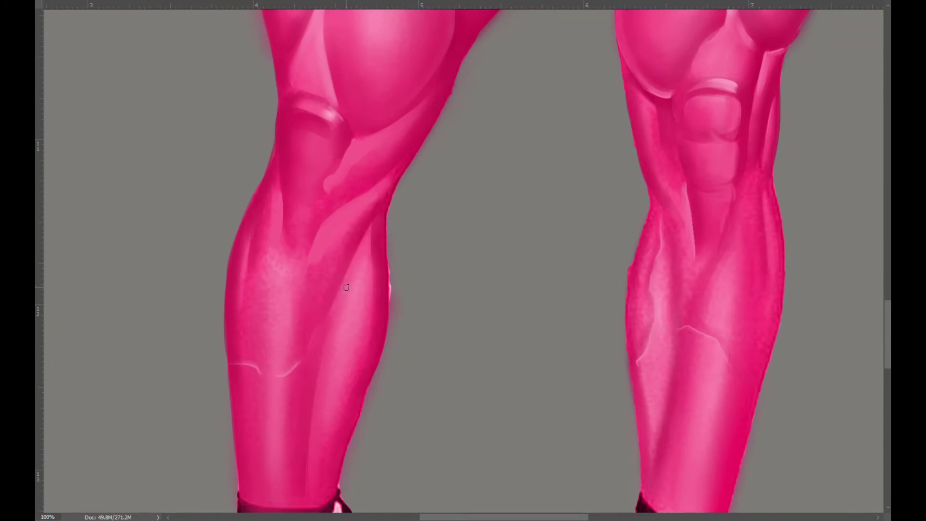
key(ctrl+plus)
key(ctrl+minus)
key(ctrl+minus)
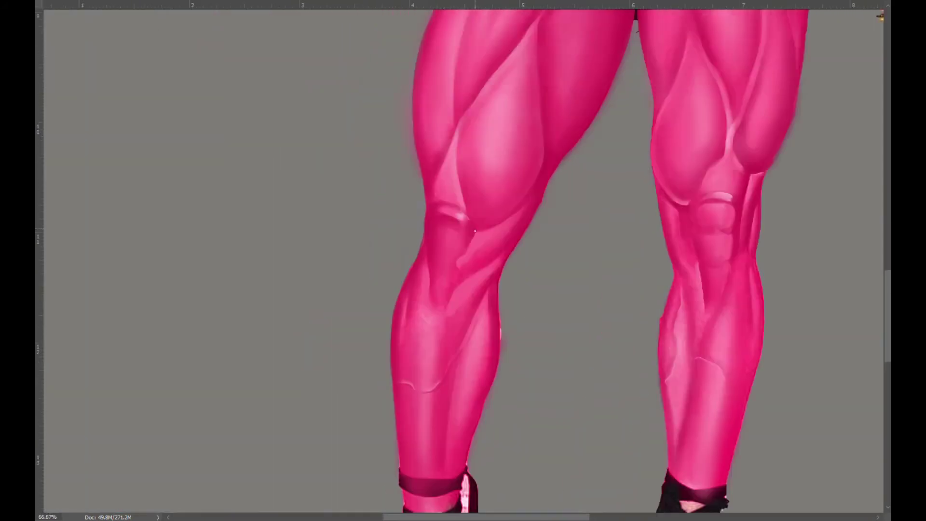
key(ctrl+plus)
scroll(449, 319, right, 5)
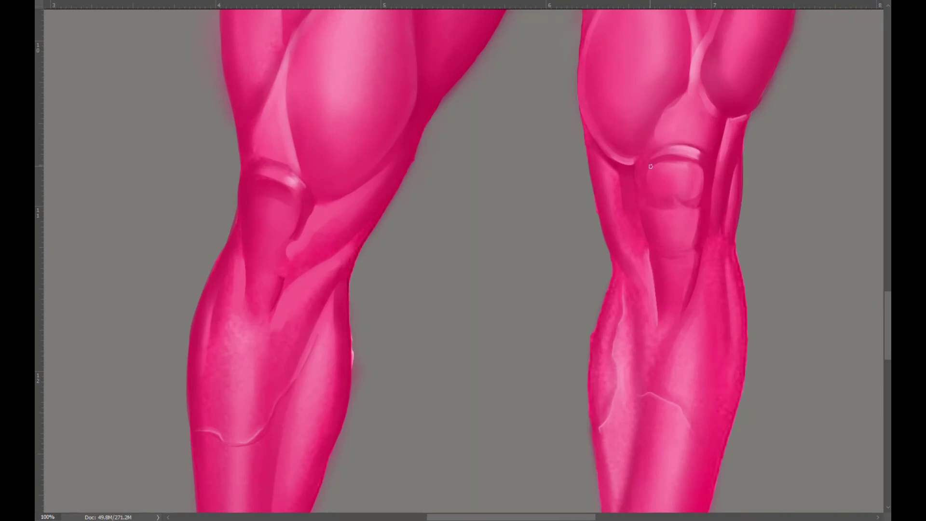
key(ctrl+plus)
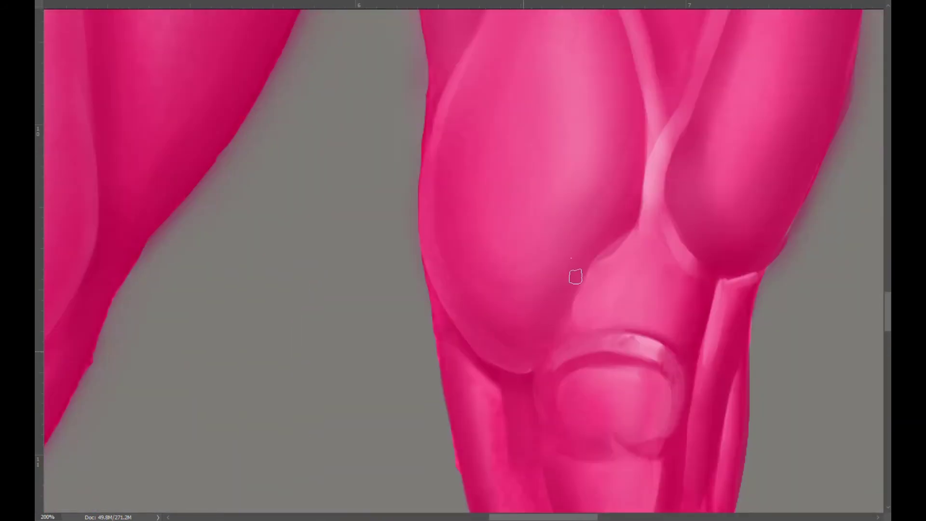
key(ctrl+minus)
key(ctrl+minus)
key(ctrl+minus)
key(ctrl+plus)
key(ctrl+plus)
key(ctrl+plus)
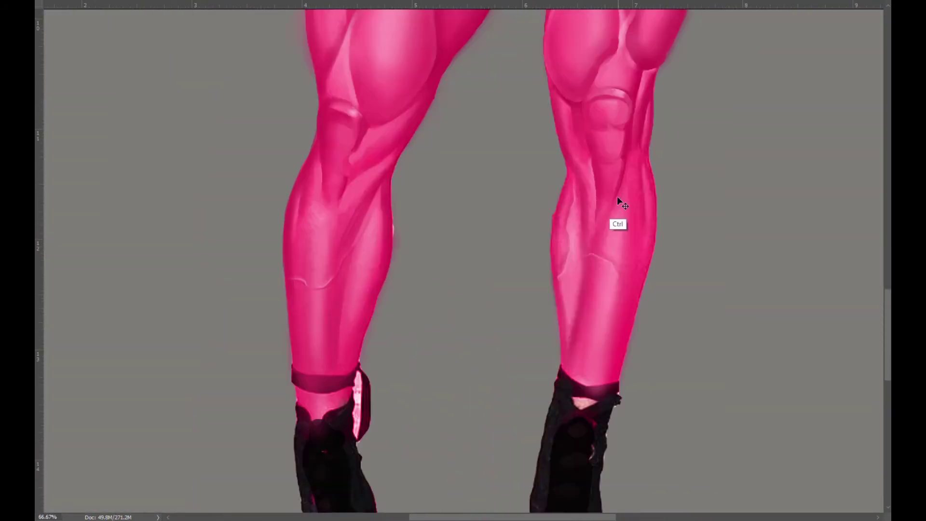
Step: Shade the groove down the right upper arm and darken the shoulder's outer edge
key(ctrl+minus)
key(ctrl+minus)
key(ctrl+minus)
key(ctrl+plus)
key(ctrl+plus)
key(ctrl+plus)
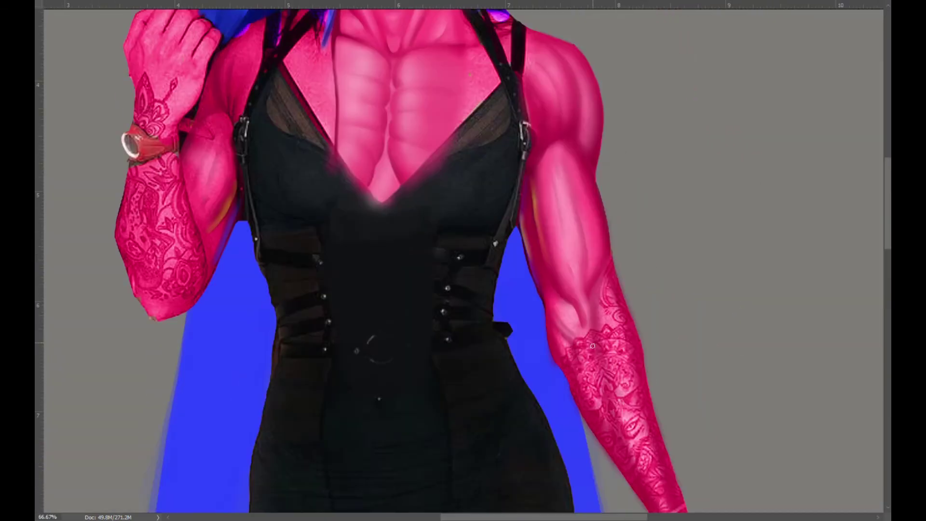
drag(563, 151, 552, 263)
drag(596, 77, 598, 145)
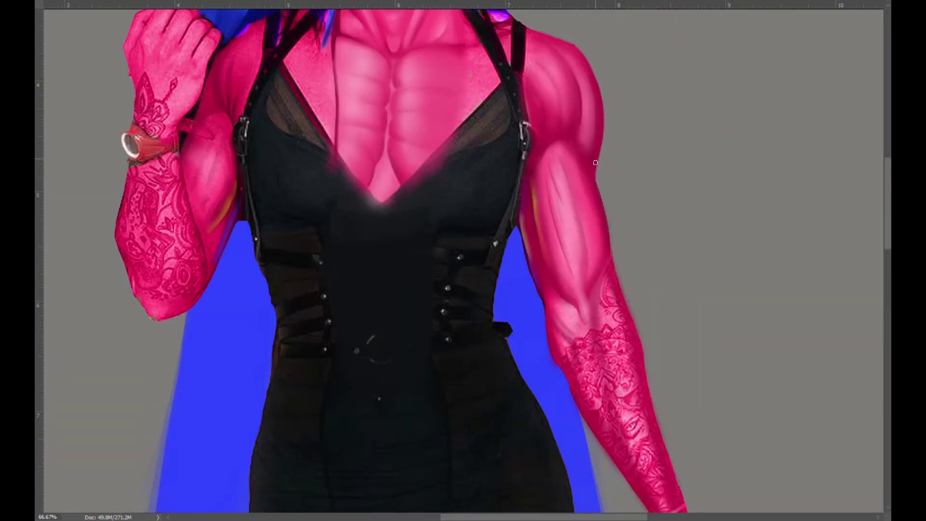
key(ctrl+minus)
key(ctrl+minus)
key(ctrl+minus)
key(ctrl+plus)
key(ctrl+plus)
key(ctrl+plus)
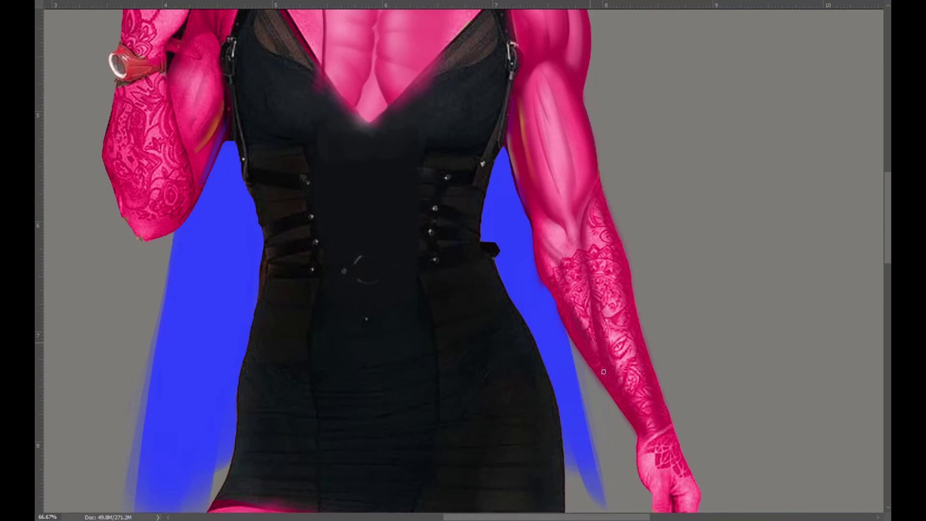
Step: Bring the chest and jacket into view and paint yellow over the right jacket panel's markings
drag(577, 264, 627, 368)
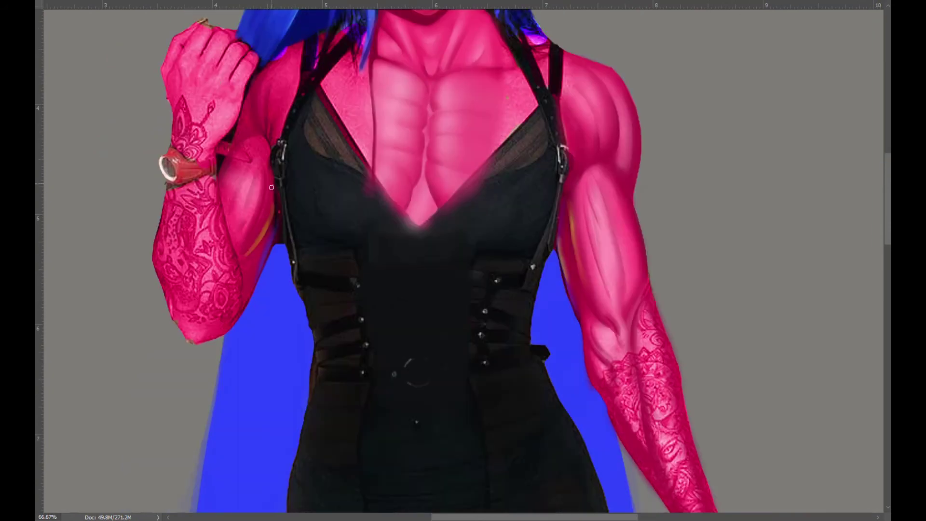
drag(327, 23, 417, 38)
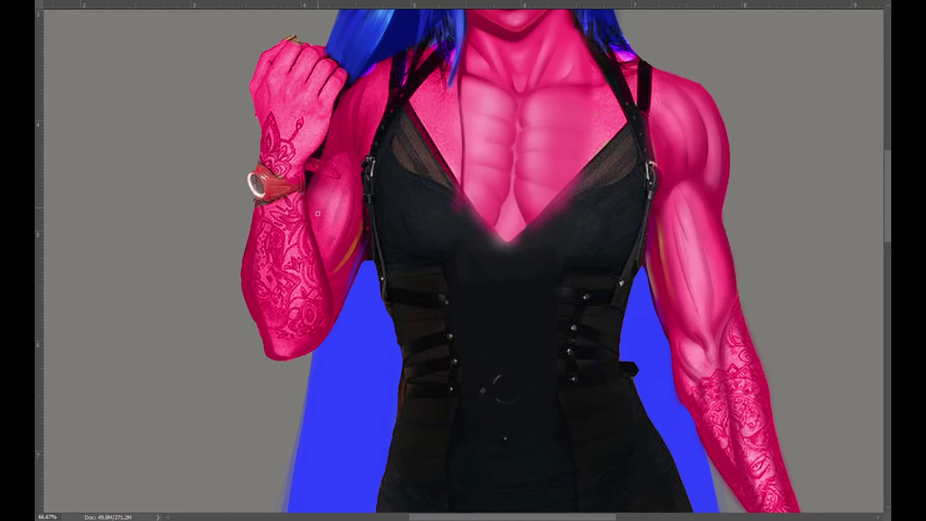
key(ctrl+minus)
key(ctrl+minus)
key(ctrl+plus)
key(ctrl+plus)
key(ctrl+plus)
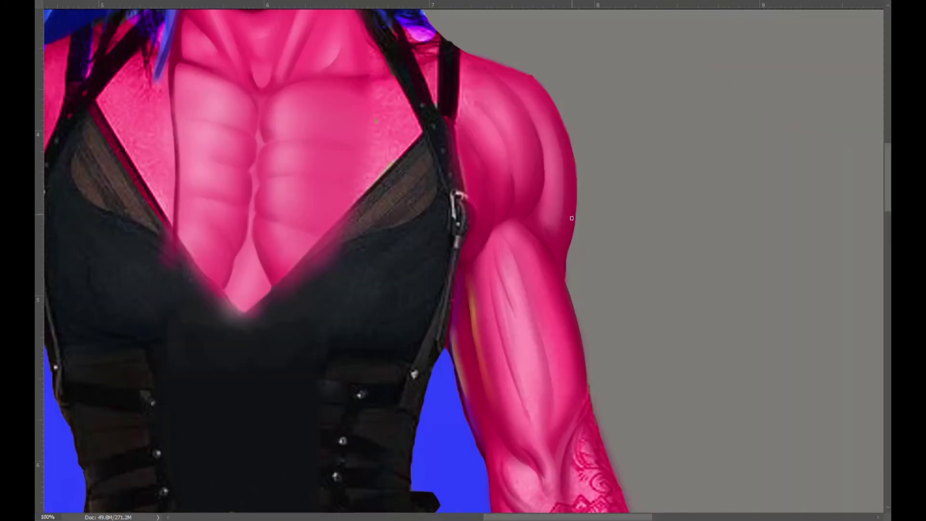
scroll(512, 224, down, 5)
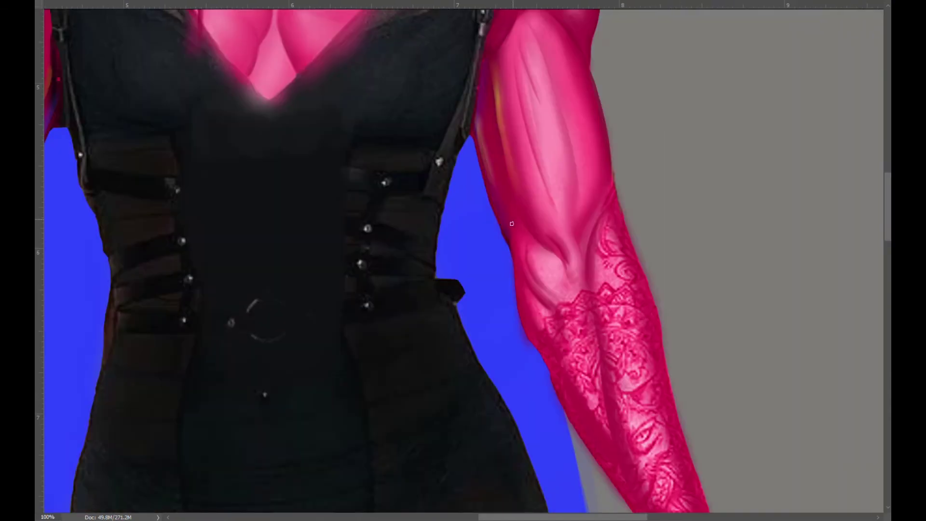
scroll(575, 300, down, 2)
scroll(575, 300, down, 2)
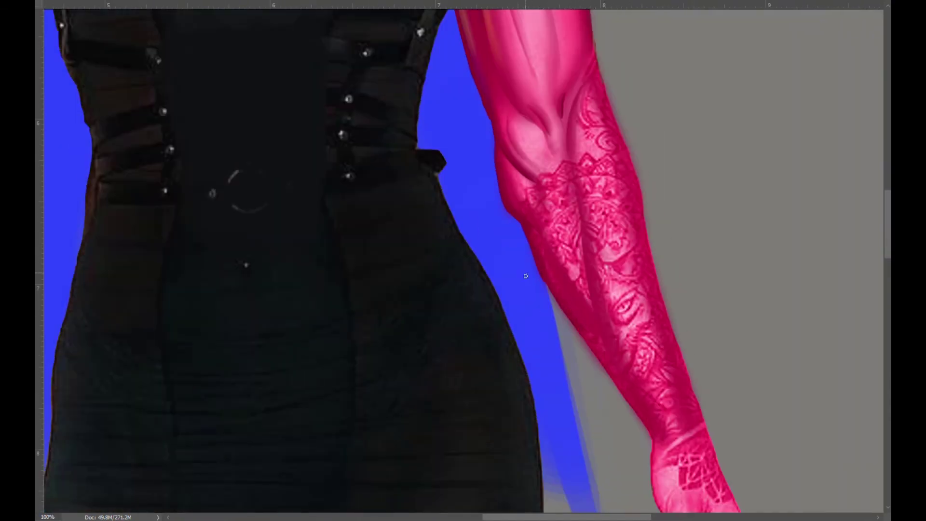
key(ctrl+minus)
key(ctrl+minus)
key(ctrl+minus)
key(ctrl+plus)
drag(540, 338, 550, 164)
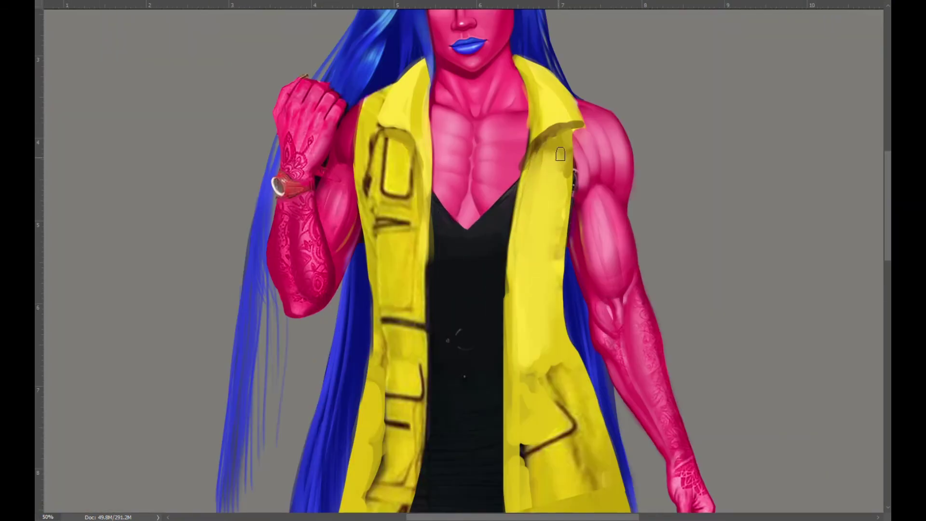
Step: Cover more of the jacket's markings with yellow paint
key(ctrl+plus)
mouse_move(516, 308)
mouse_down()
mouse_move(524, 239)
mouse_move(558, 227)
mouse_up()
scroll(558, 227, up, 3)
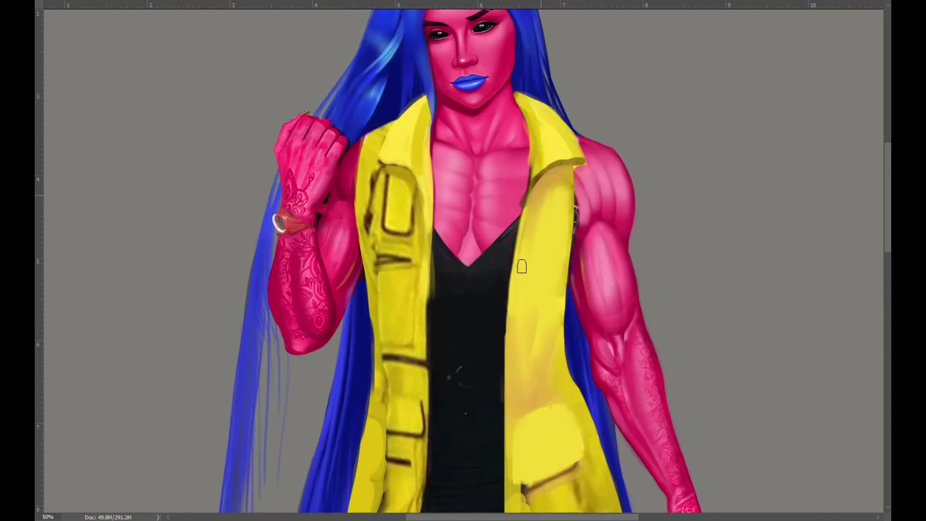
key(ctrl+minus)
key(ctrl+plus)
Step: Add ochre shading to the jacket panels and darken both jacket edges
mouse_move(454, 219)
mouse_down()
mouse_move(476, 251)
mouse_move(466, 347)
mouse_up()
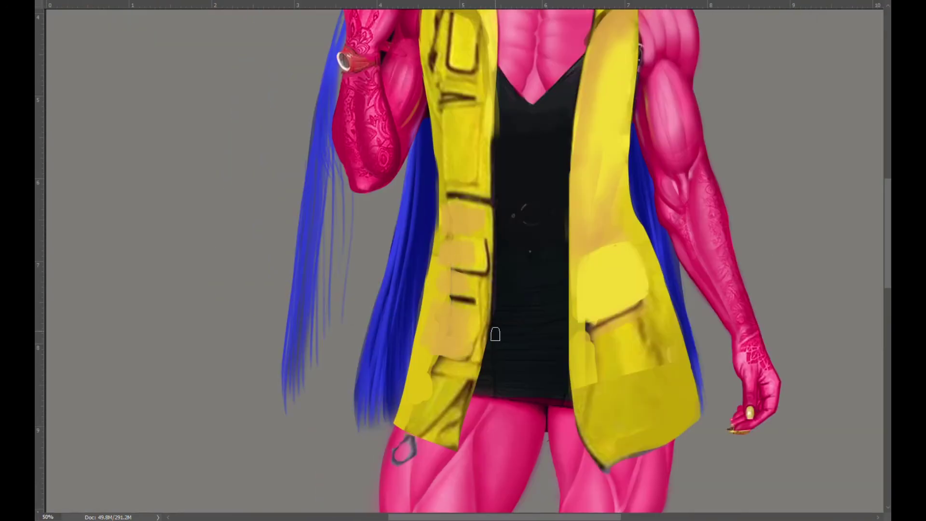
key(ctrl+minus)
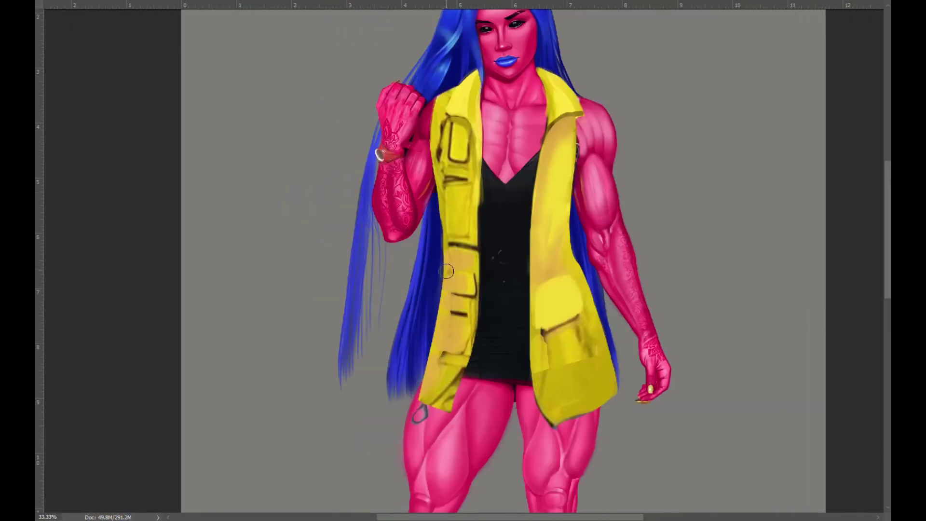
drag(426, 158, 436, 260)
drag(582, 177, 603, 295)
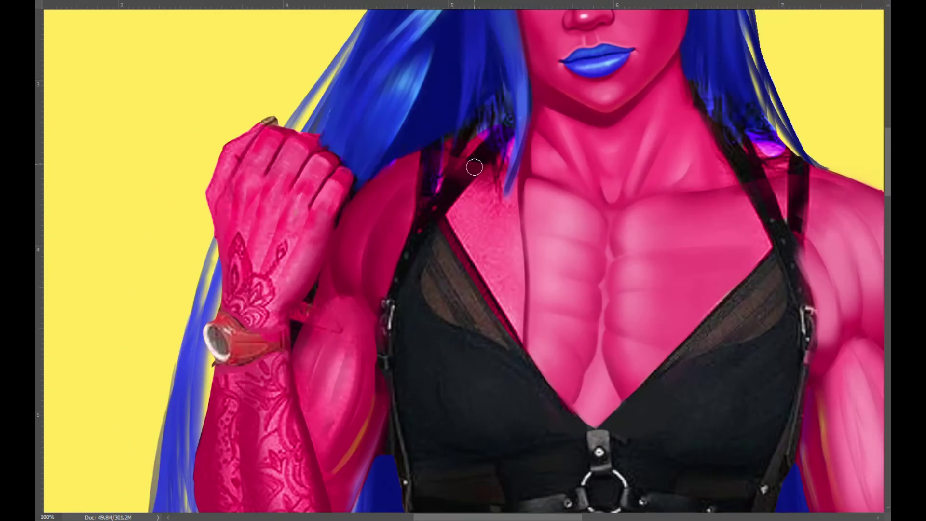
Step: Blend the left pectoral shading and brighten the upper chest near the strap
mouse_move(494, 249)
mouse_down()
mouse_move(510, 263)
mouse_move(537, 213)
mouse_up()
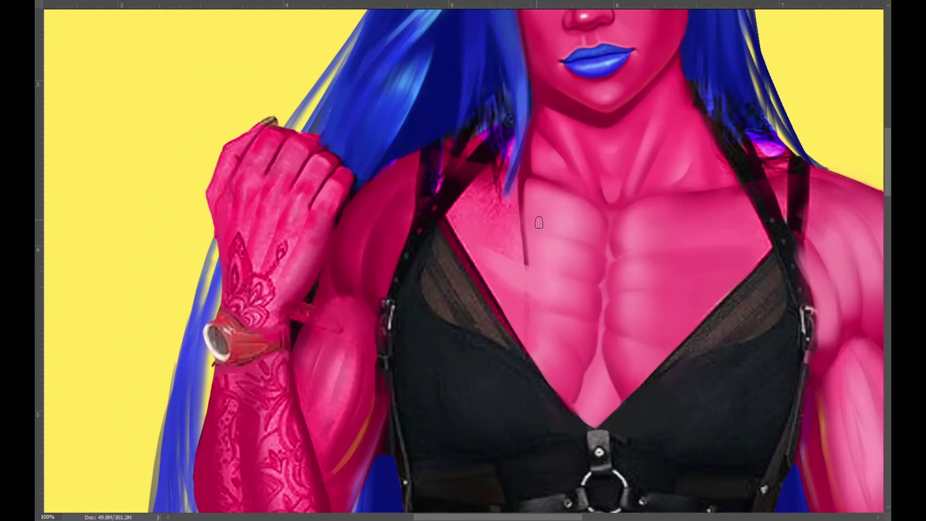
drag(518, 280, 547, 252)
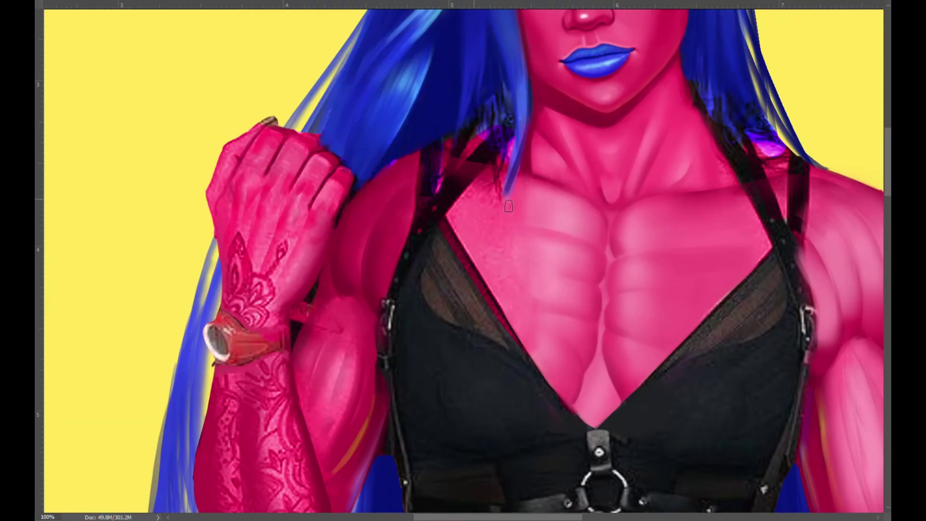
drag(509, 206, 458, 217)
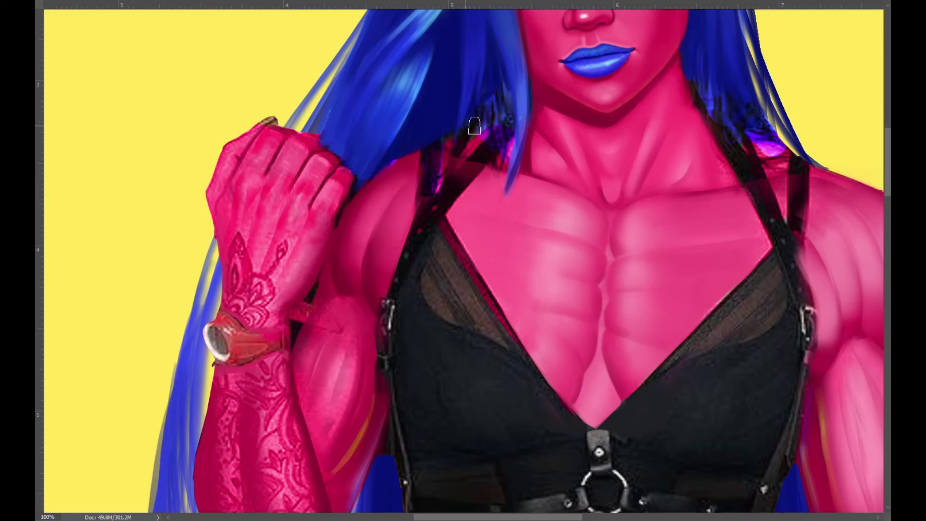
key(ctrl+plus)
key(ctrl+plus)
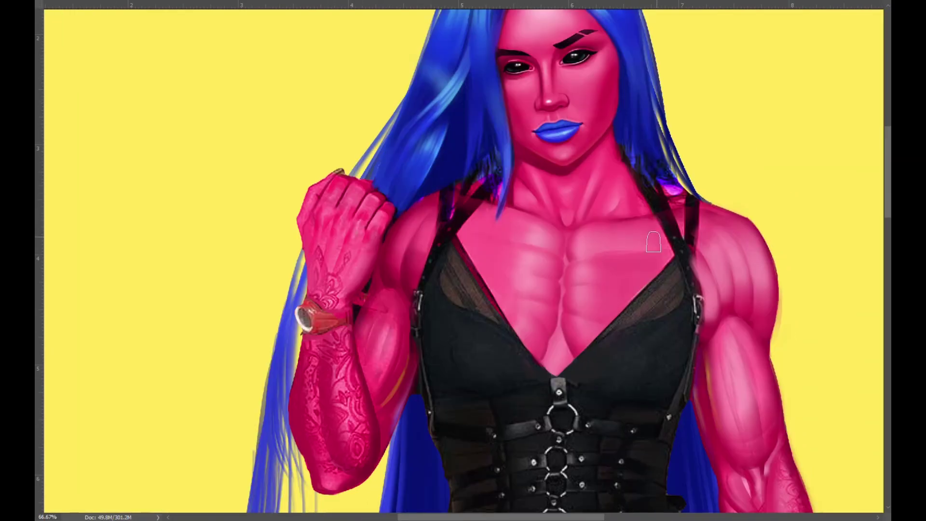
key(b)
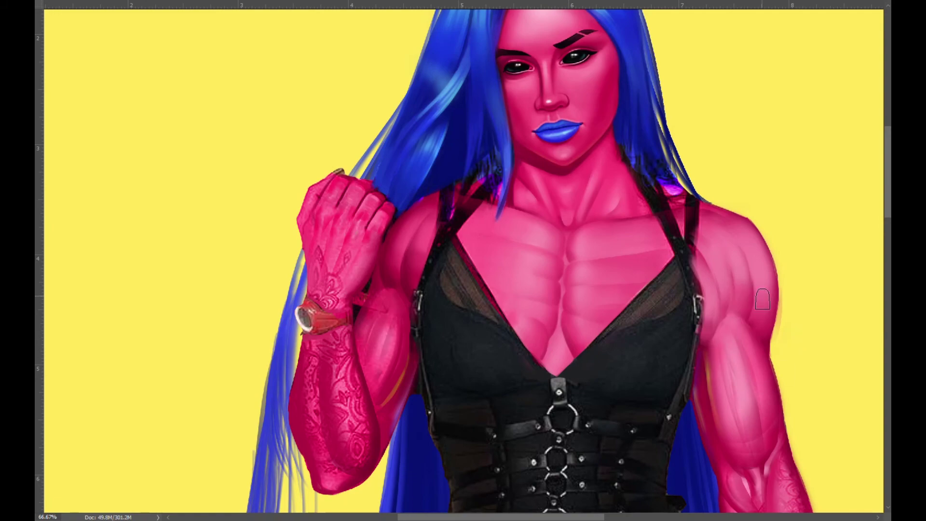
scroll(737, 265, down, 2)
scroll(662, 285, up, 2)
scroll(663, 286, down, 2)
scroll(748, 389, down, 3)
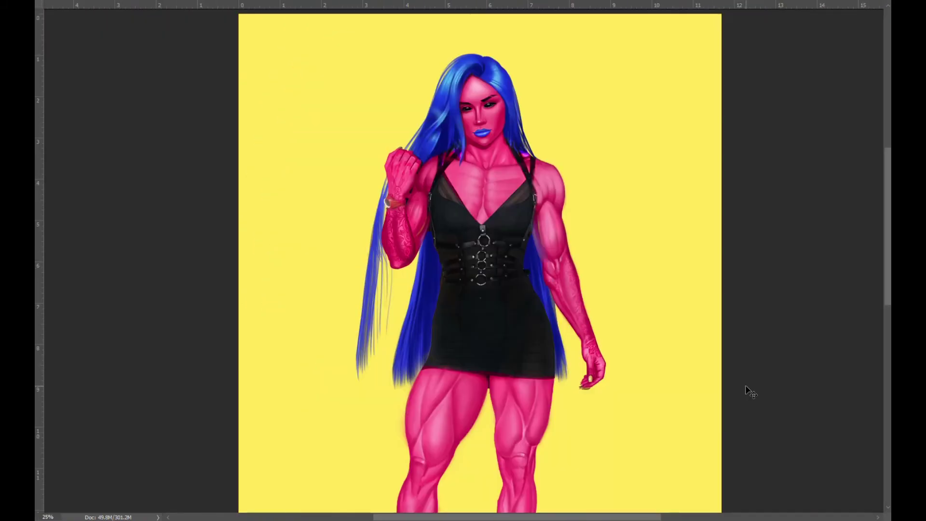
Step: Paint a lighter stroke along the black skirt's hem and pan down toward the boots
scroll(748, 389, up, 3)
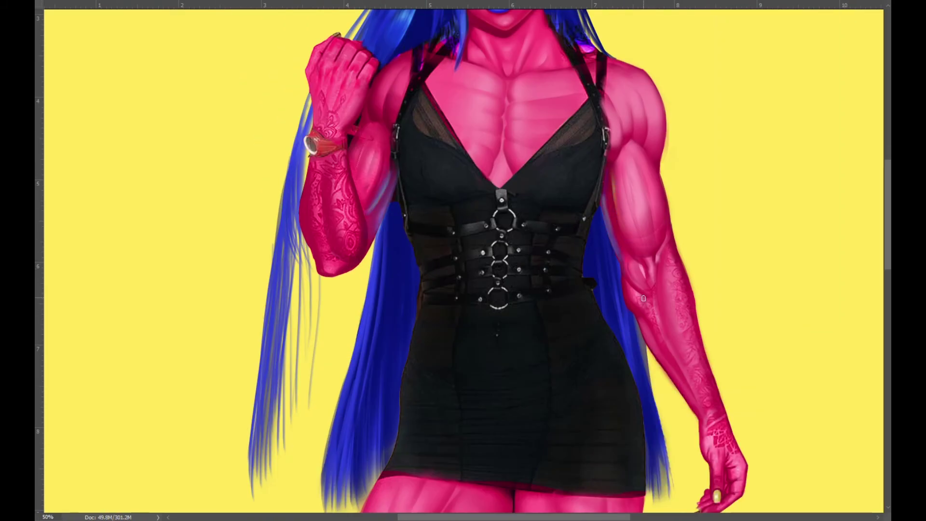
scroll(629, 275, down, 3)
scroll(636, 280, up, 3)
drag(502, 393, 597, 399)
scroll(529, 277, down, 5)
scroll(483, 300, down, 1)
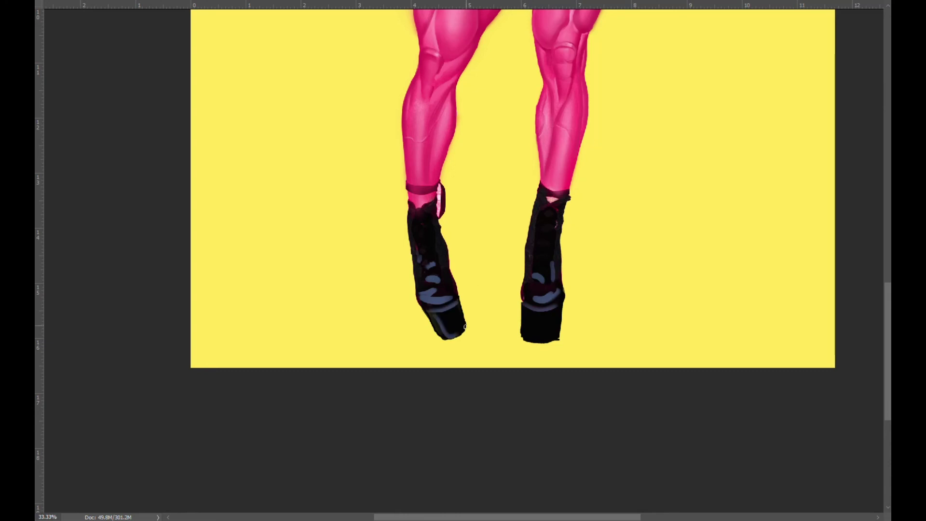
scroll(434, 241, up, 2)
scroll(627, 215, up, 3)
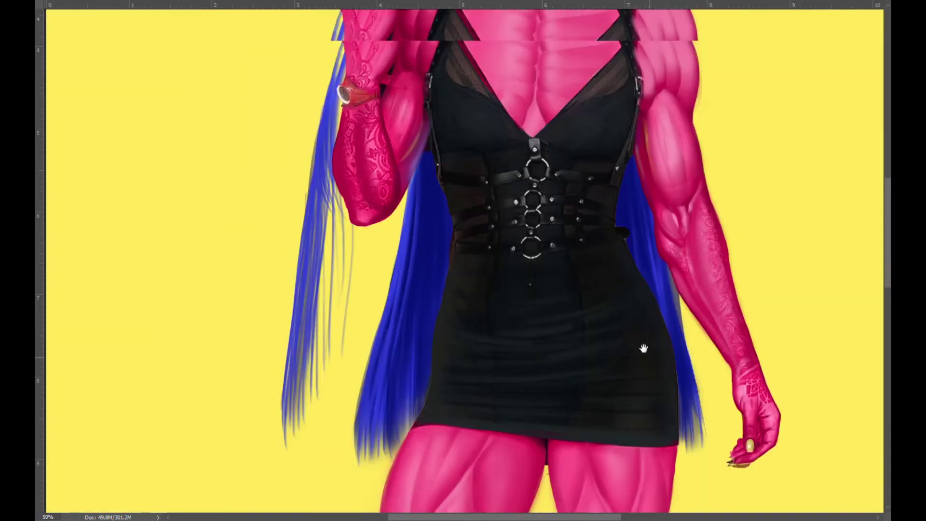
Step: Dismiss an accidentally opened system menu and scroll back up over the figure
key(super+x)
key(Escape)
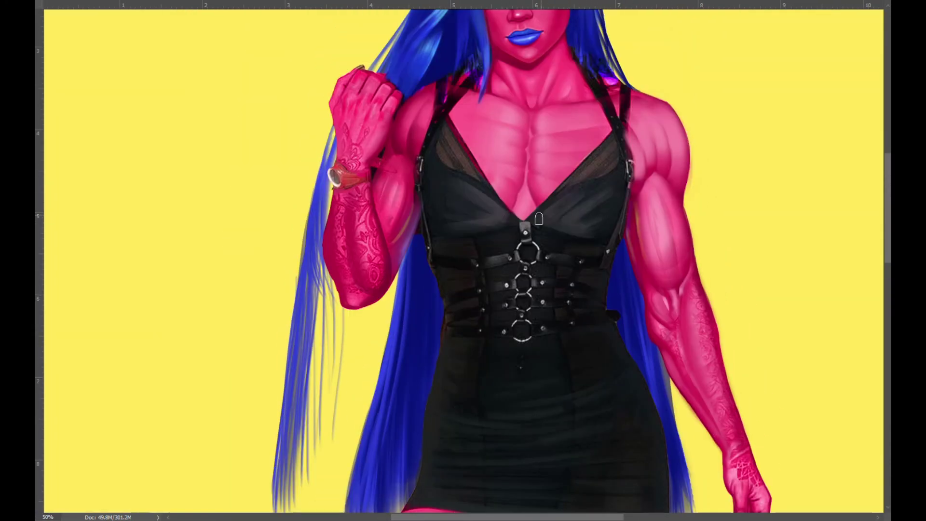
scroll(531, 237, up, 1)
scroll(555, 241, down, 5)
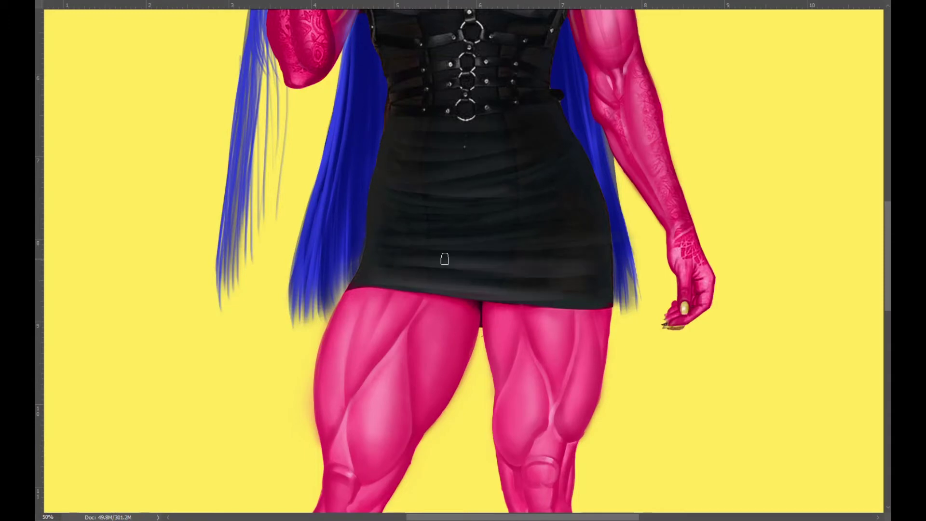
scroll(531, 132, up, 4)
scroll(531, 132, up, 2)
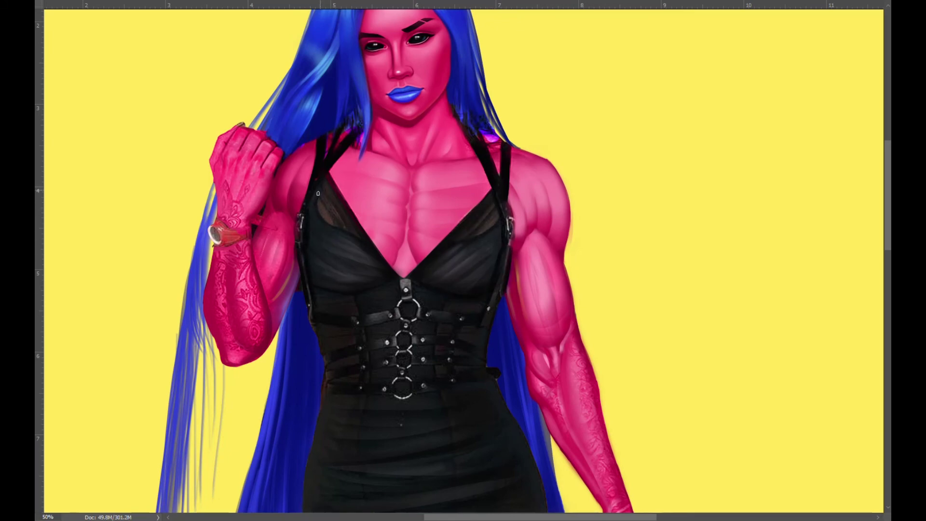
Step: Scroll around the harness rings, straps and black skirt to inspect the seam-line area
scroll(318, 194, up, 2)
scroll(503, 207, down, 3)
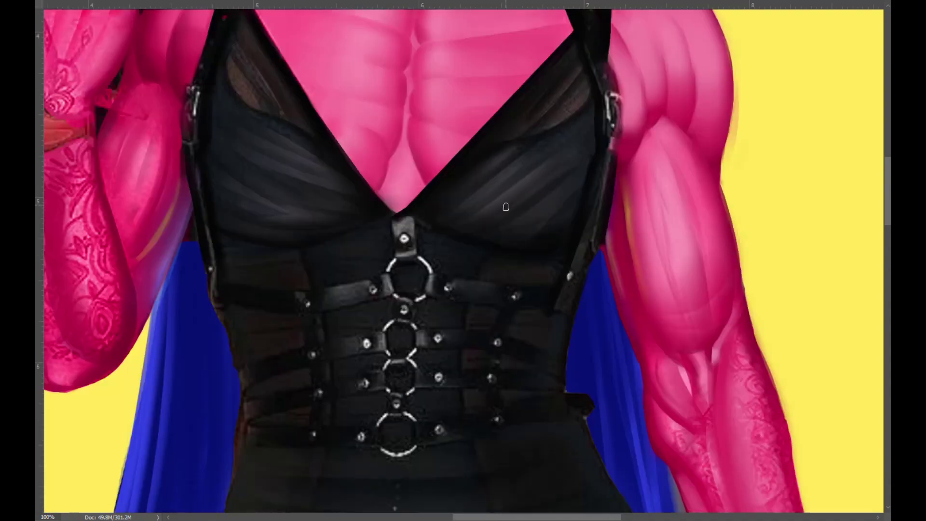
scroll(482, 258, down, 1)
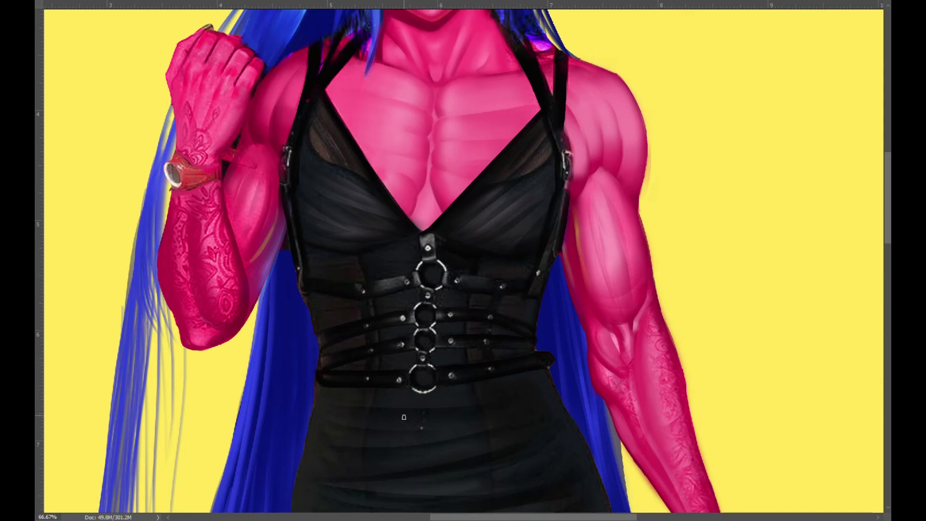
scroll(455, 398, down, 2)
scroll(372, 400, down, 4)
scroll(372, 400, left, 3)
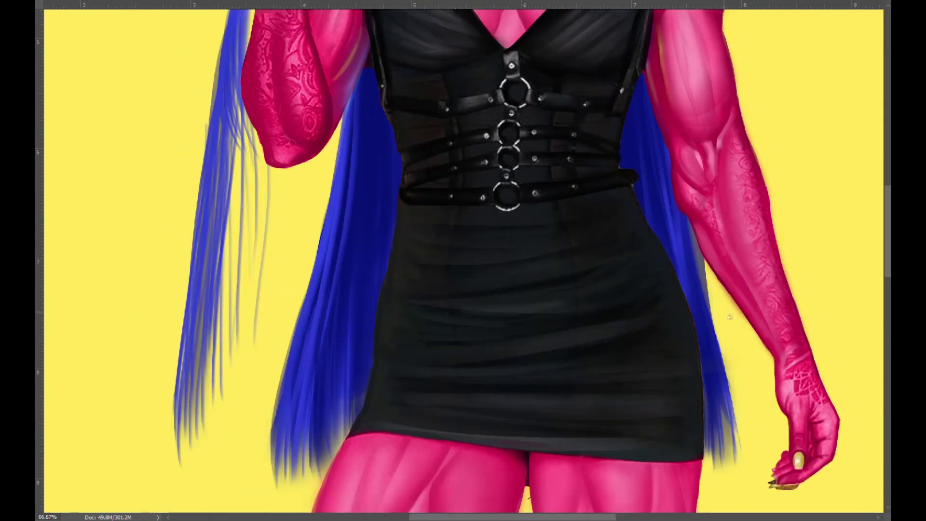
scroll(472, 266, down, 1)
scroll(595, 363, up, 1)
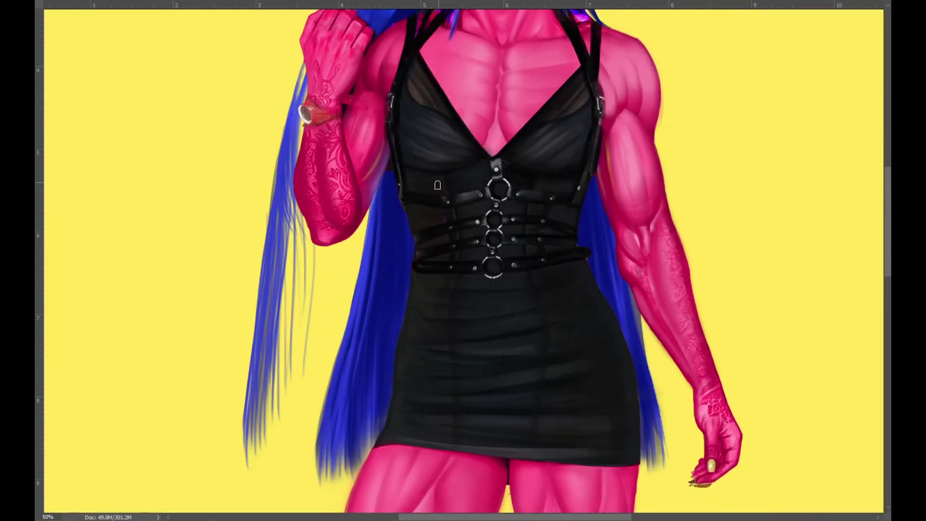
scroll(560, 362, up, 4)
scroll(557, 281, up, 3)
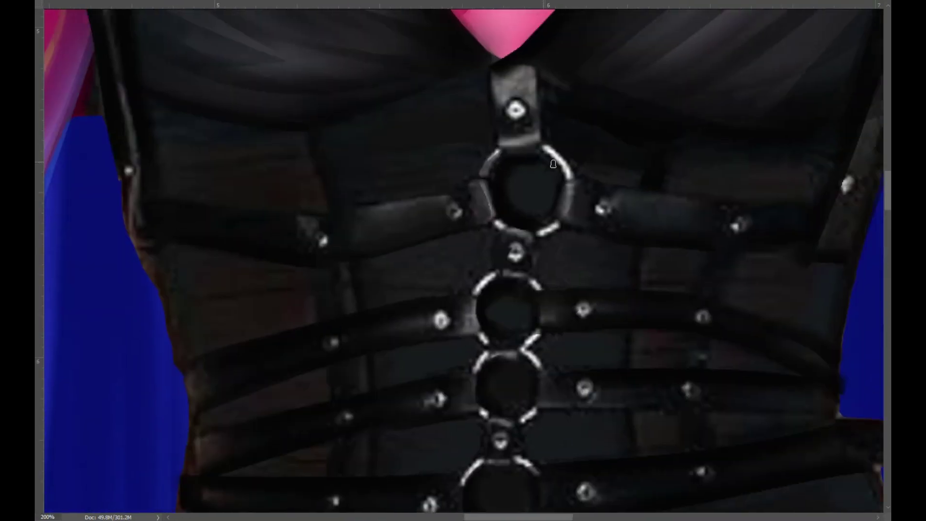
scroll(484, 338, down, 2)
scroll(493, 420, left, 1)
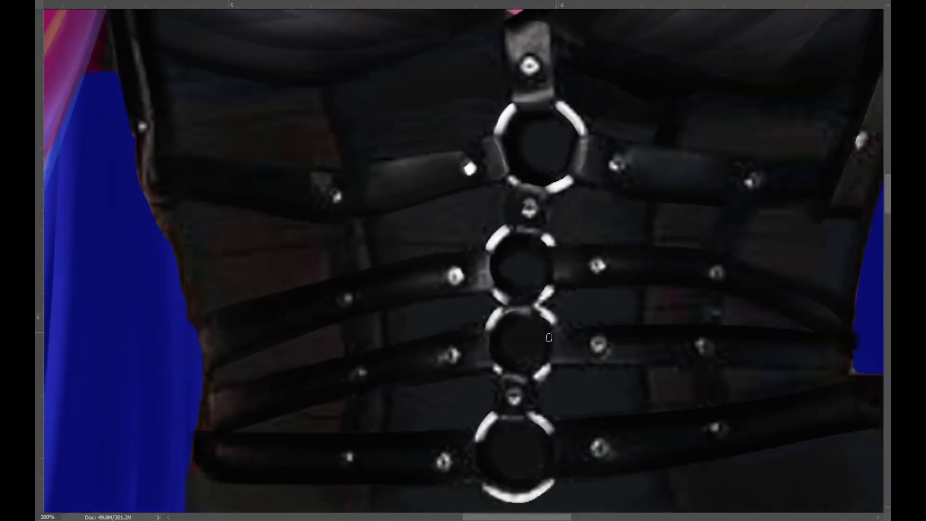
scroll(603, 267, up, 1)
scroll(291, 318, right, 3)
scroll(285, 345, down, 1)
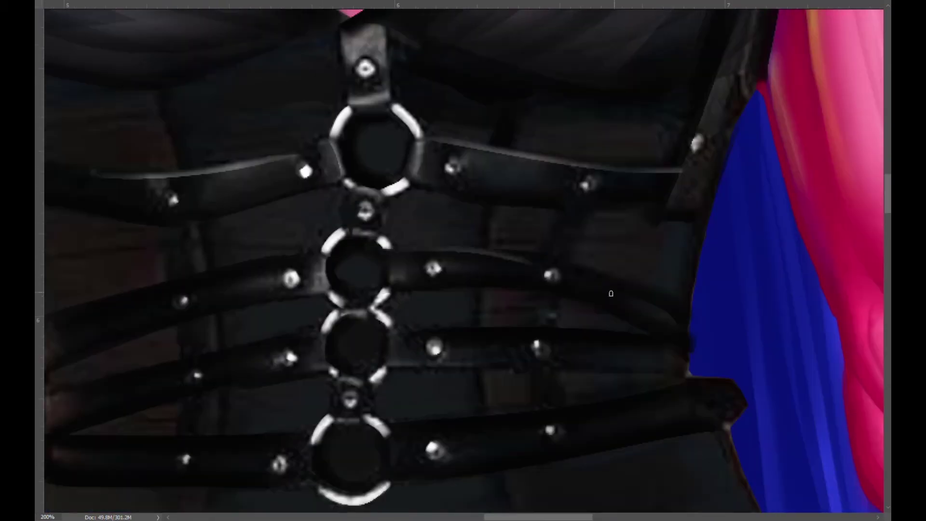
scroll(285, 345, left, 2)
scroll(172, 171, down, 1)
scroll(385, 290, right, 1)
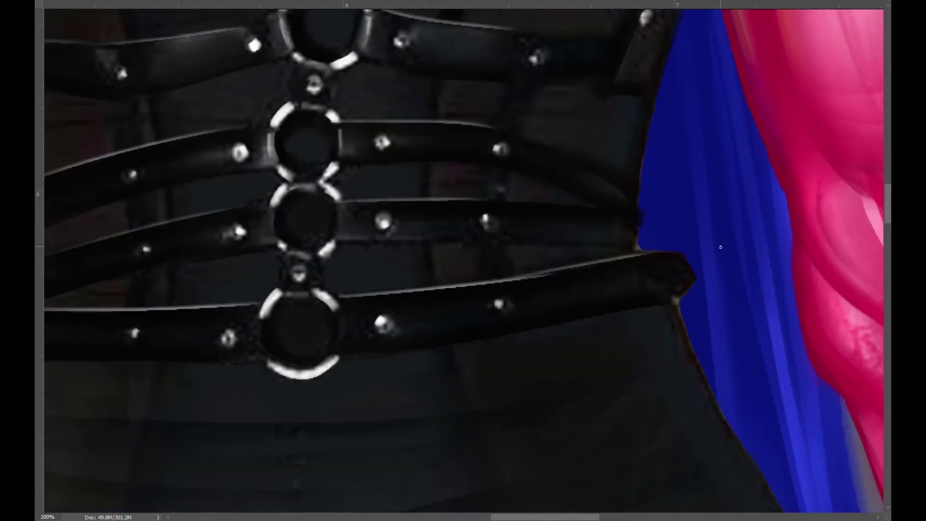
scroll(633, 310, down, 1)
scroll(632, 210, up, 3)
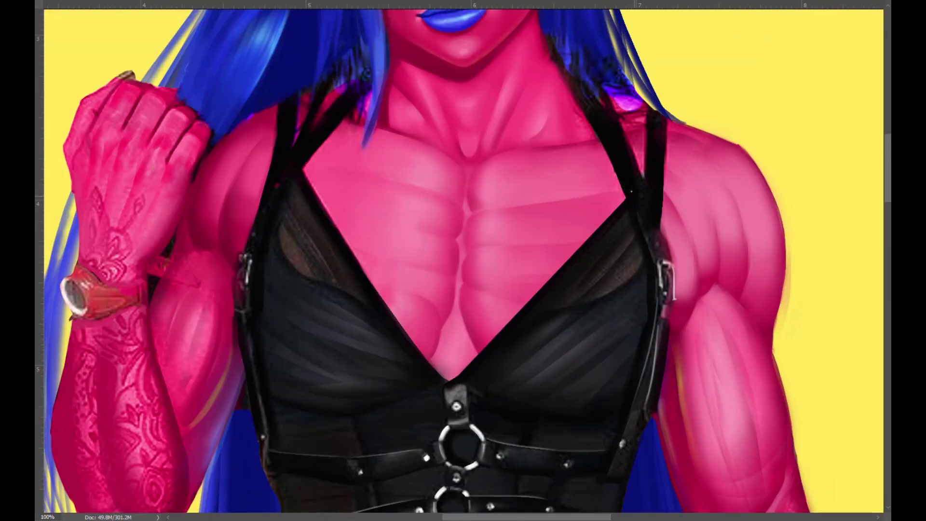
scroll(632, 192, left, 3)
scroll(649, 204, down, 2)
scroll(648, 204, down, 5)
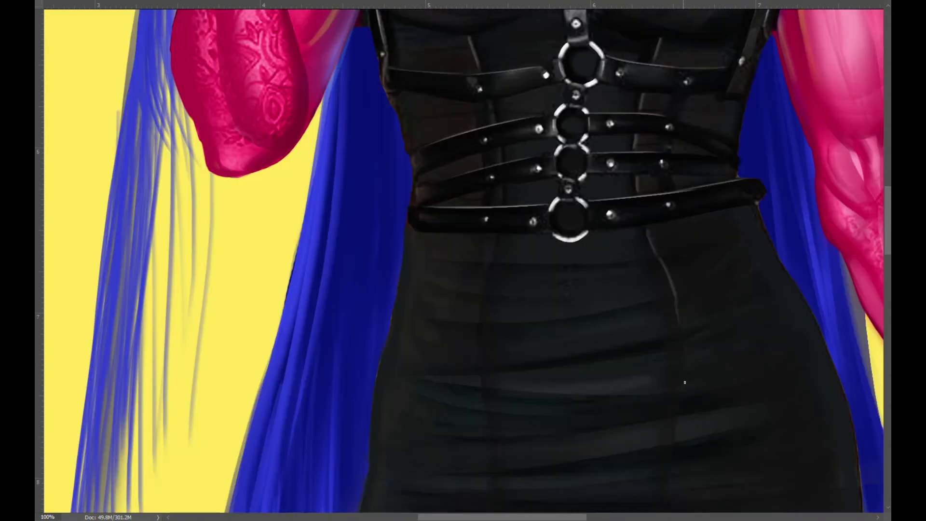
scroll(648, 204, down, 1)
scroll(648, 204, up, 3)
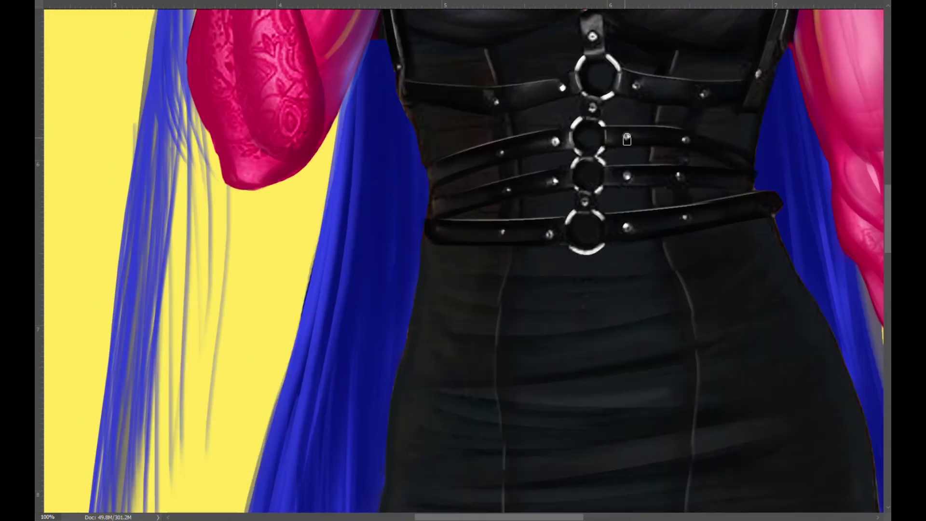
scroll(627, 140, down, 2)
scroll(561, 182, down, 2)
scroll(562, 183, up, 2)
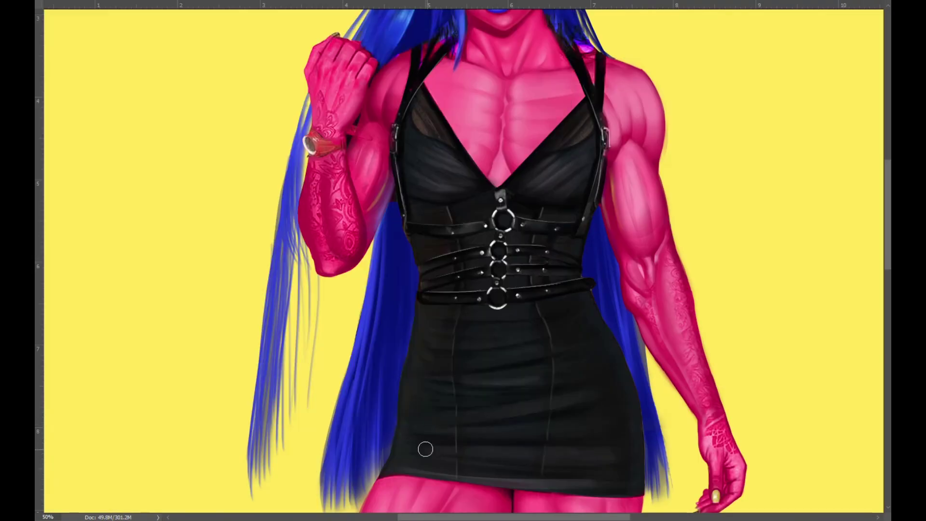
scroll(498, 305, up, 4)
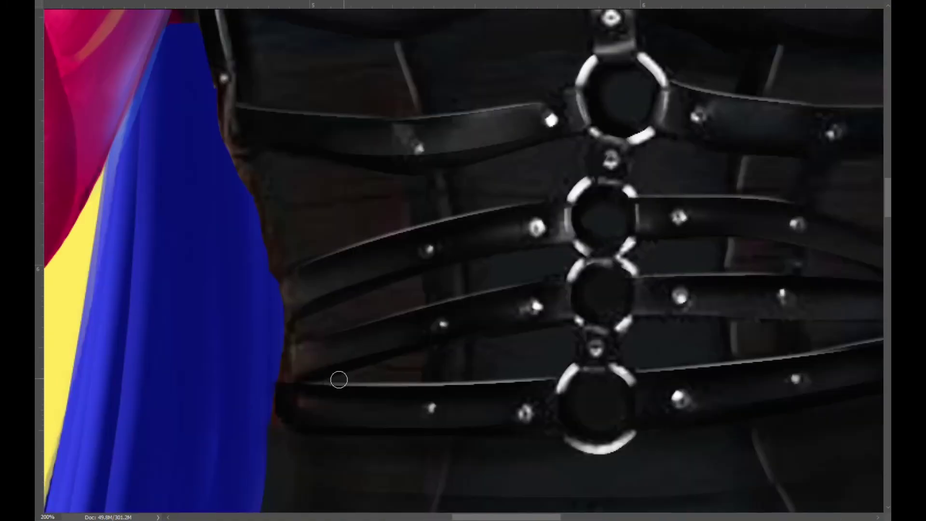
scroll(504, 252, right, 3)
scroll(215, 193, up, 3)
scroll(215, 193, left, 2)
scroll(469, 251, right, 2)
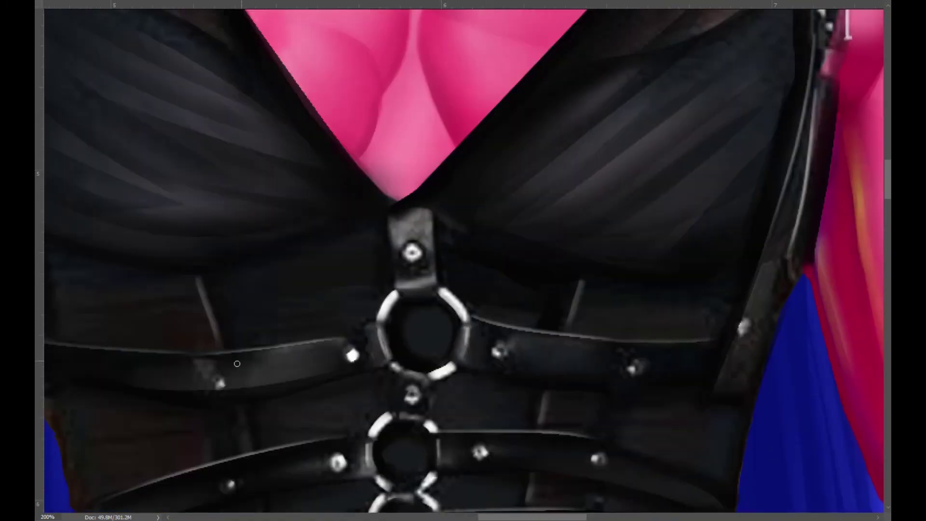
scroll(721, 255, up, 3)
scroll(721, 254, right, 2)
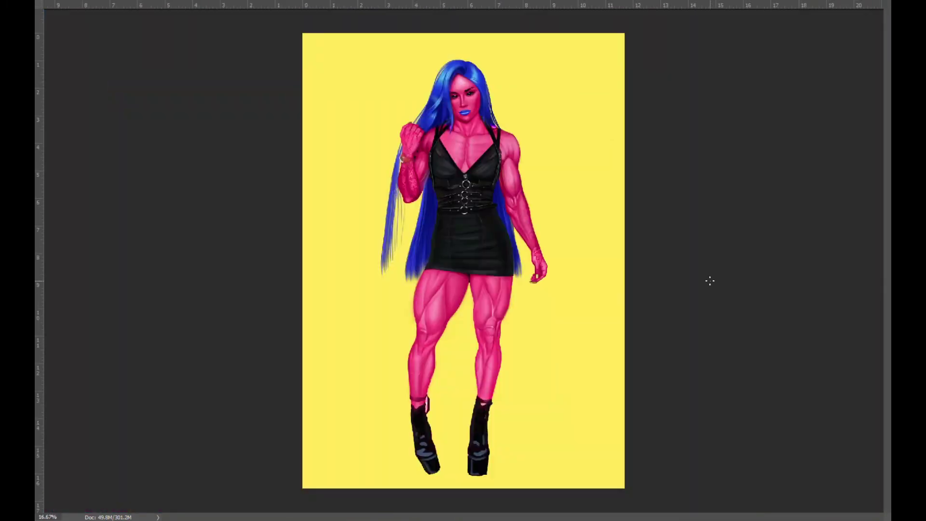